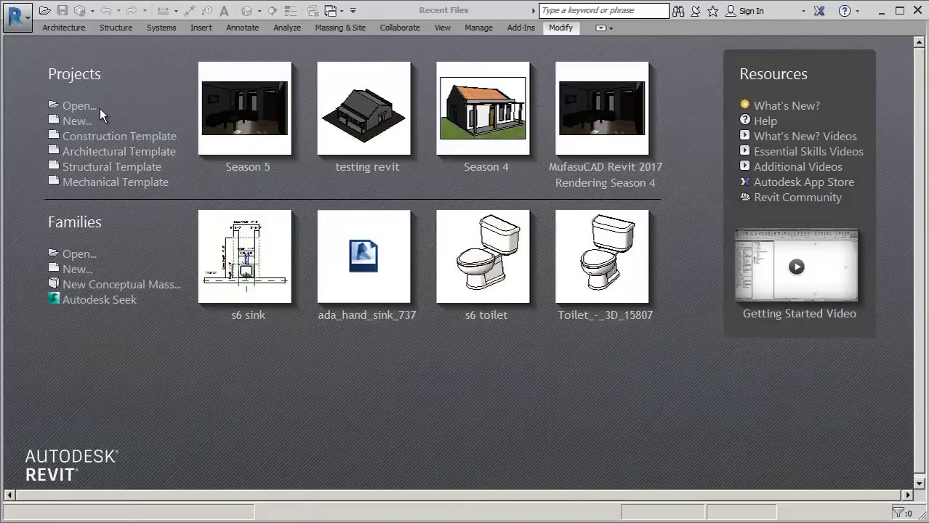
- Open the Season 5.rvt project, which shows 3D View 2 of the furnished living room
left_click(88, 108)
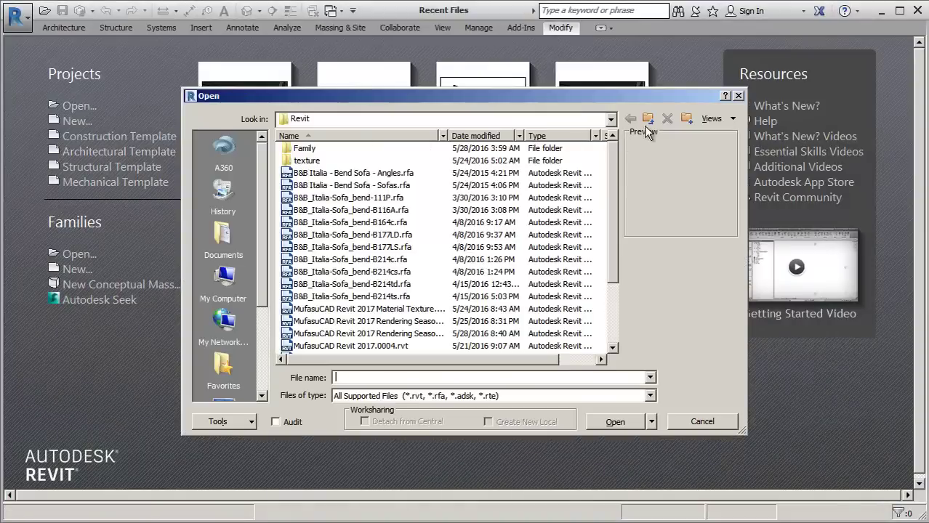
left_click_drag(614, 165, 611, 242)
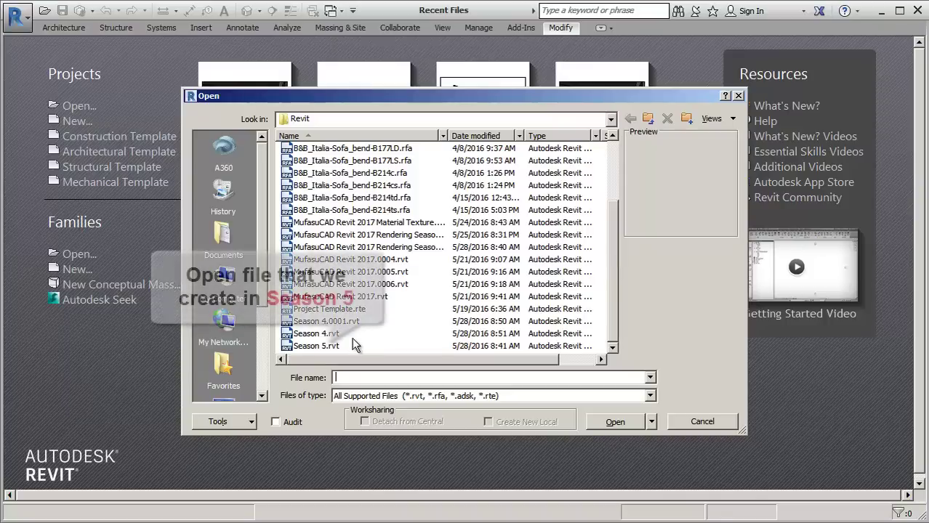
left_click(321, 347)
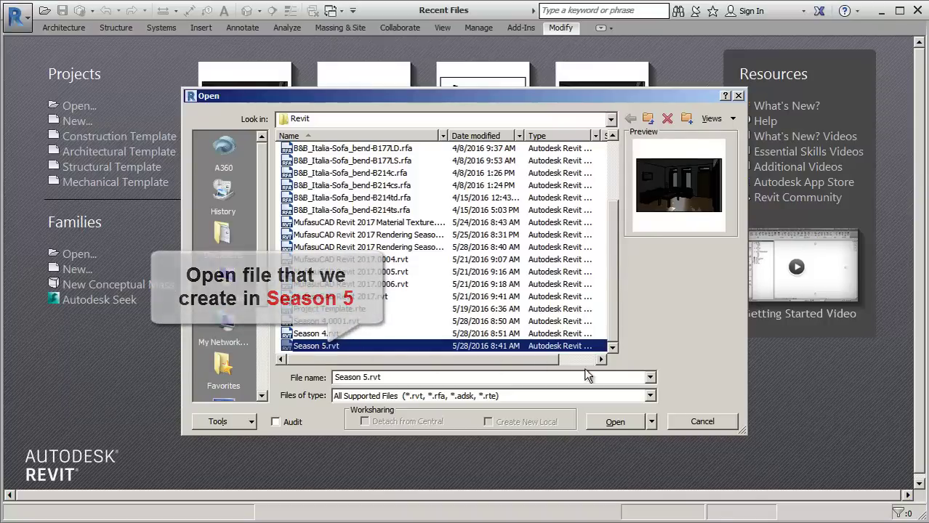
left_click(620, 424)
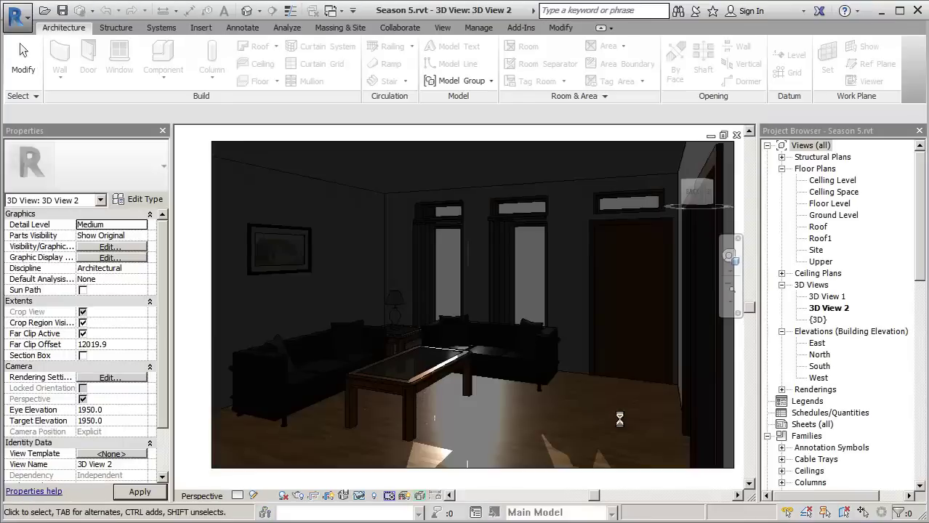
- Open the Floor Level floor plan and zoom in on the house
double_click(842, 205)
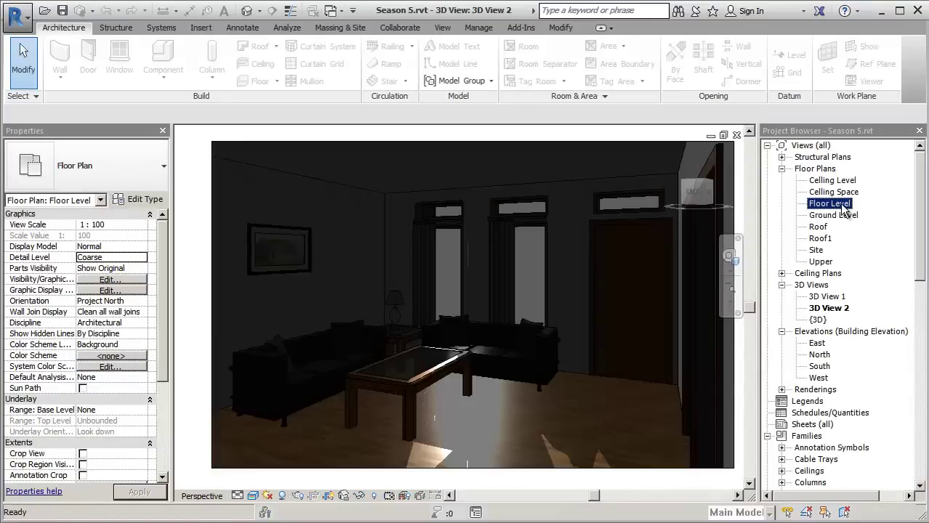
scroll(472, 305, "up", 2)
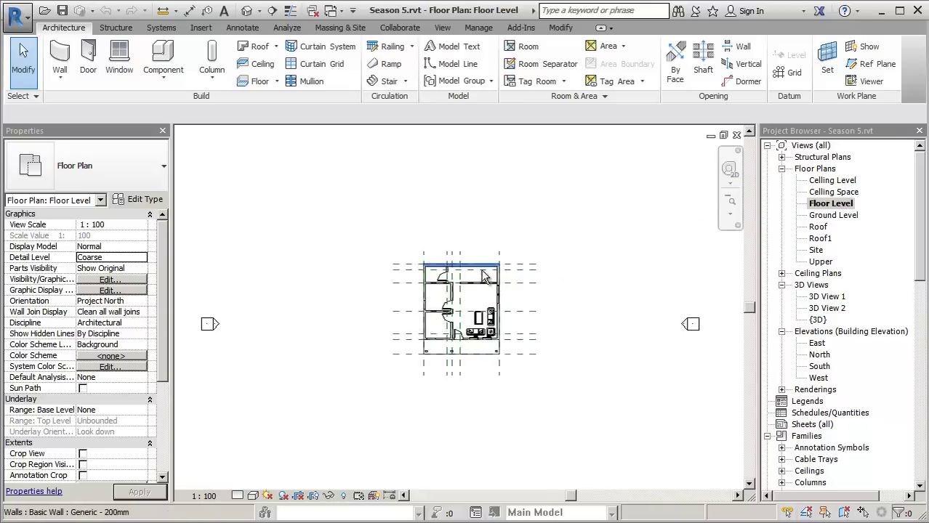
scroll(472, 320, "up", 2)
scroll(476, 335, "up", 1)
scroll(476, 346, "up", 1)
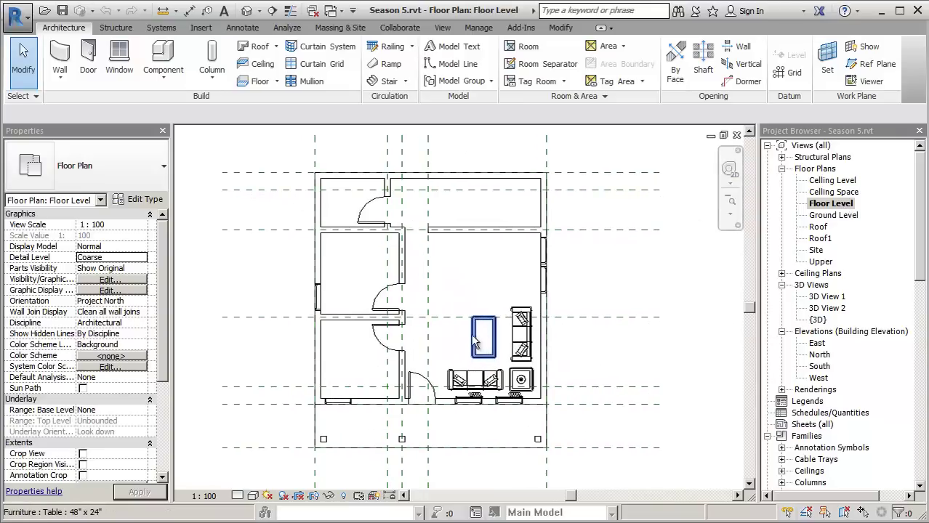
- Delete the horizontal and vertical reference planes, then re-centre the plan
left_click_drag(681, 161, 599, 456)
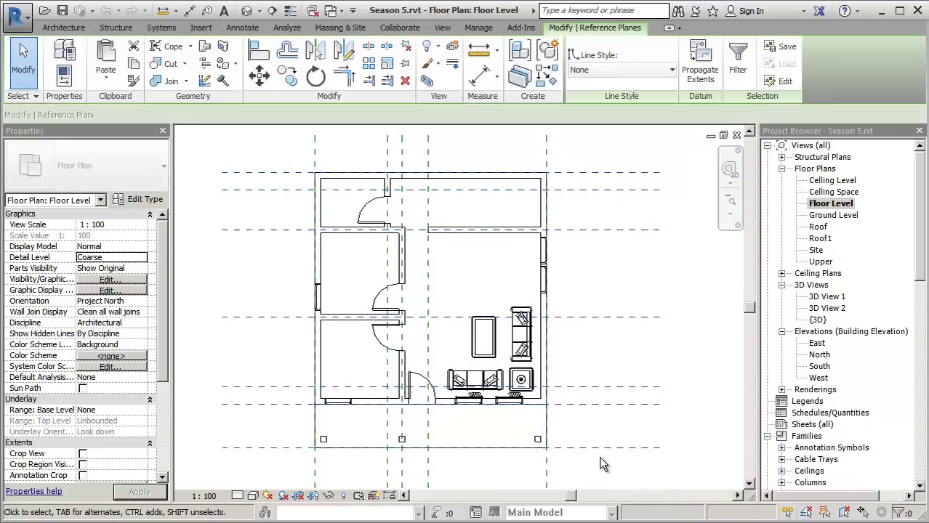
left_click(404, 82)
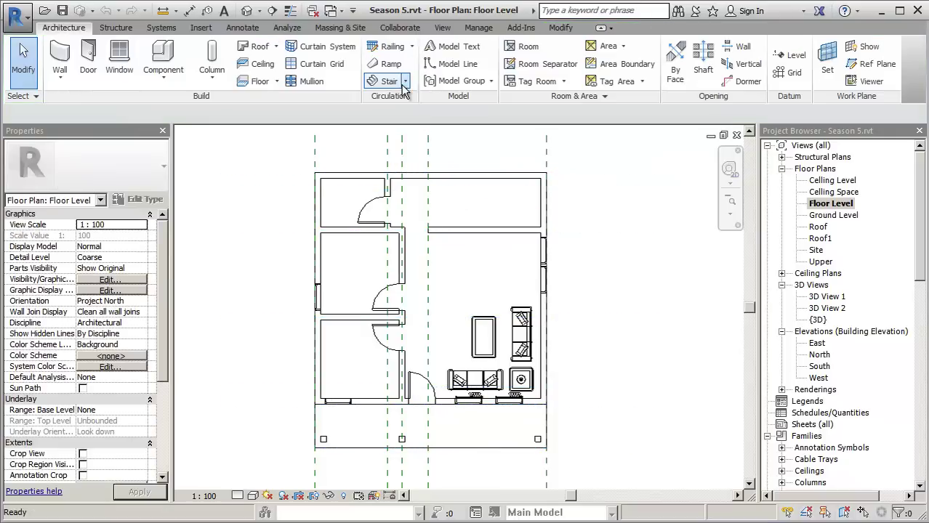
left_click_drag(582, 147, 278, 168)
left_click(404, 82)
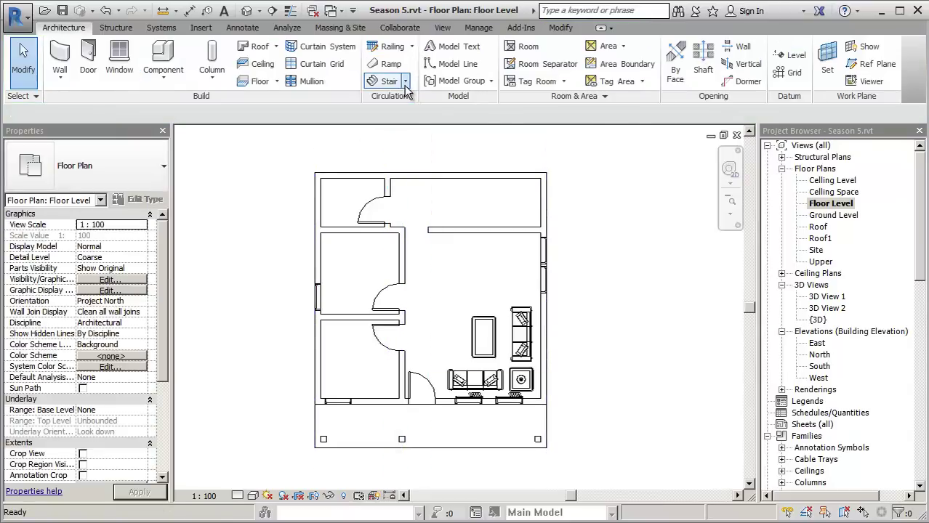
mouse_move(464, 266)
middle_mouse_down()
mouse_move(506, 248)
mouse_move(504, 259)
middle_mouse_up()
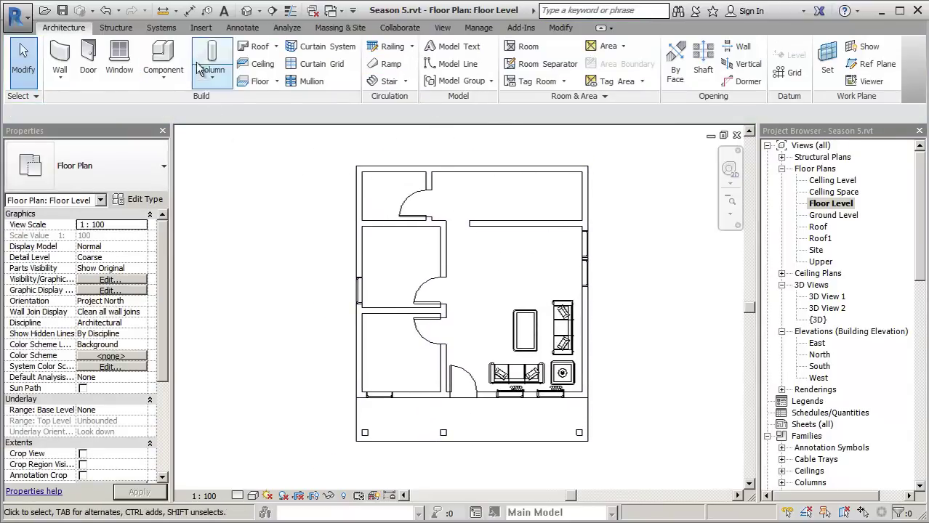
- Load the s6 bathtub, bedroom, dining table, kitchen, sink and toilet families from D:\Revit\Family\Practice Revit 2017
left_click(196, 28)
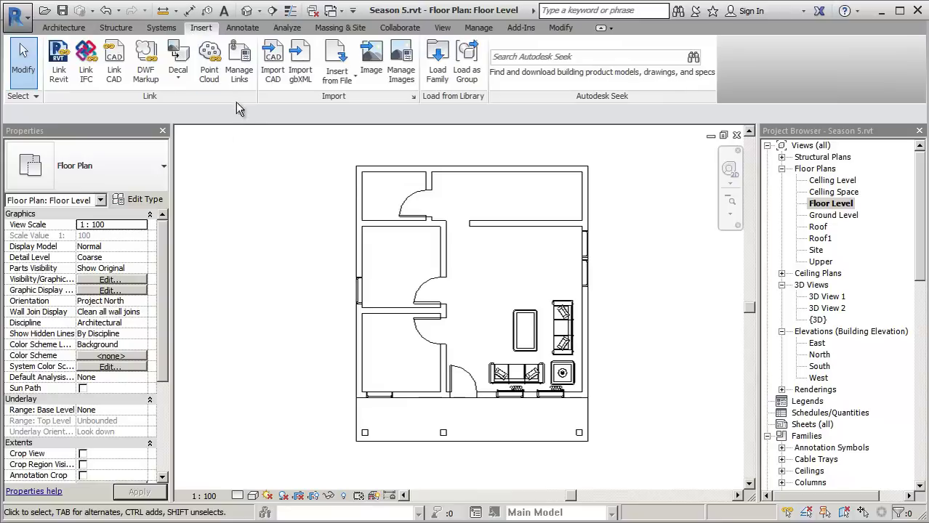
left_click(434, 70)
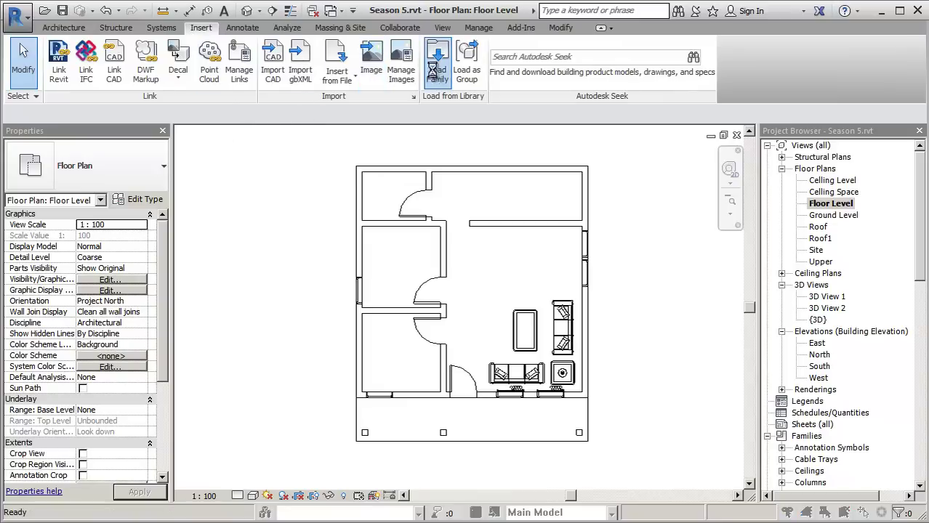
left_click(636, 115)
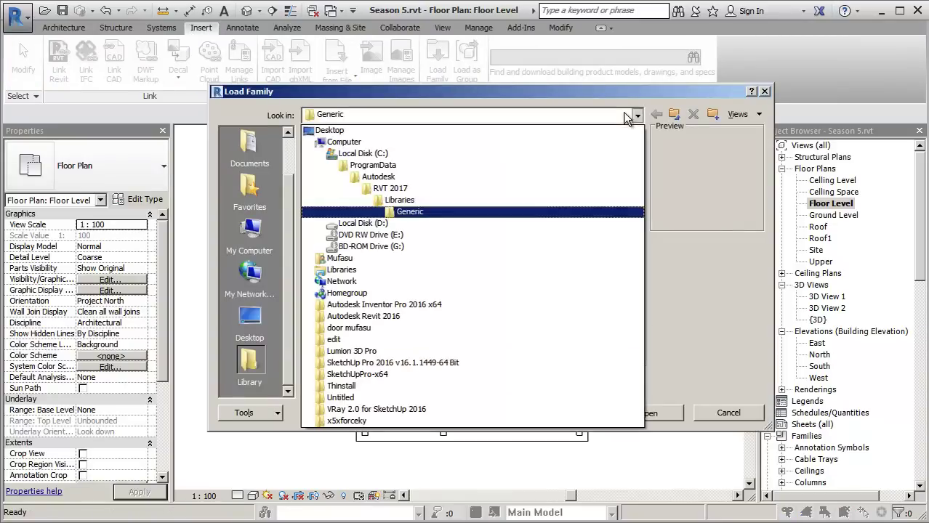
left_click(576, 223)
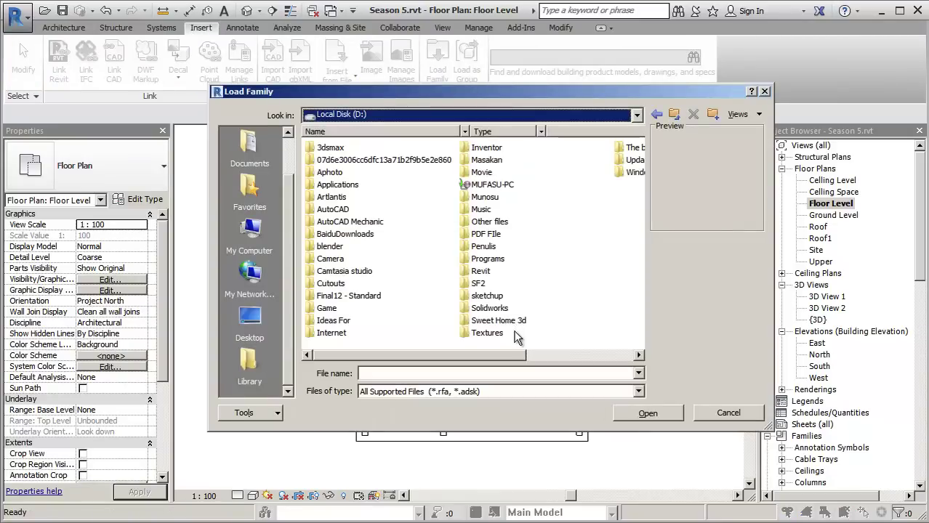
left_click(574, 282)
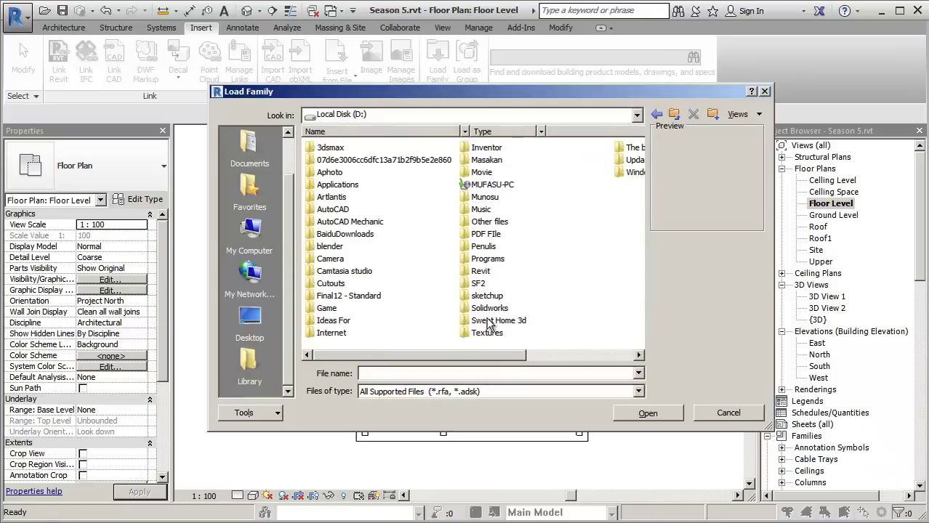
double_click(481, 273)
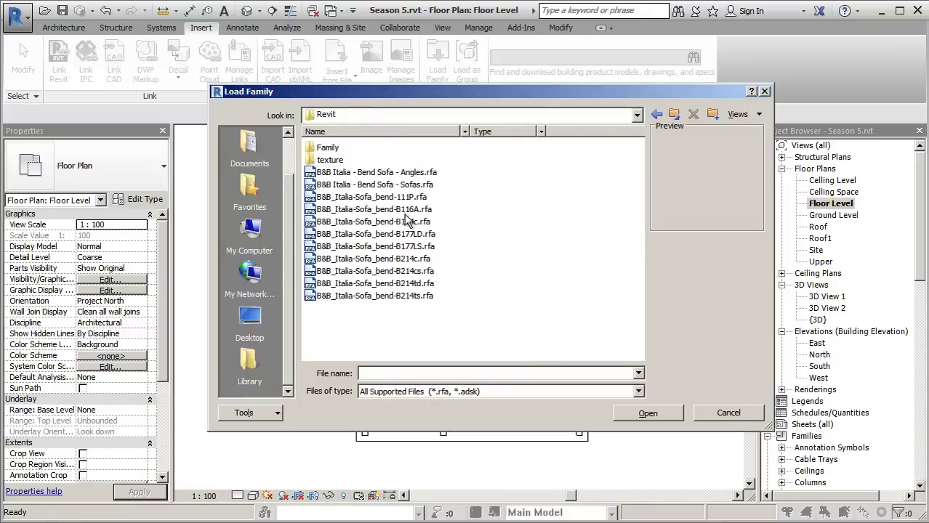
double_click(327, 148)
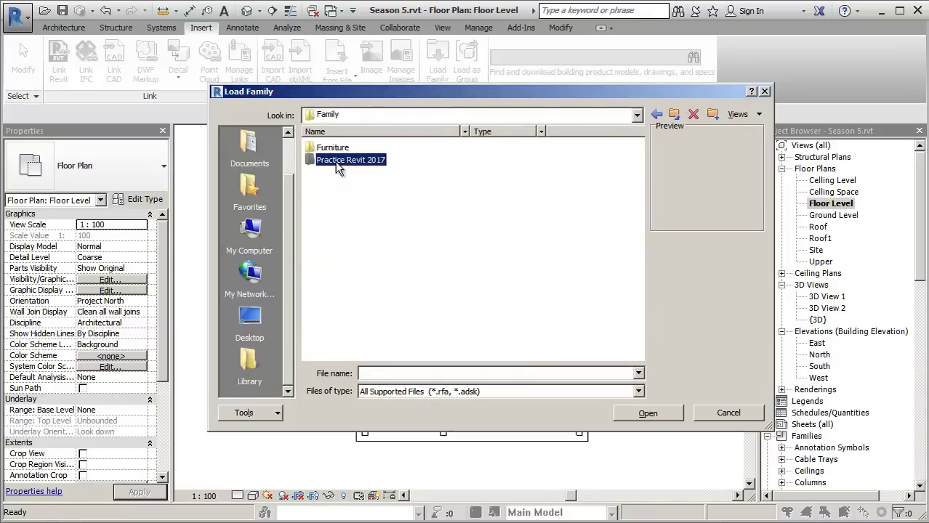
double_click(331, 160)
left_click_drag(372, 248, 343, 179)
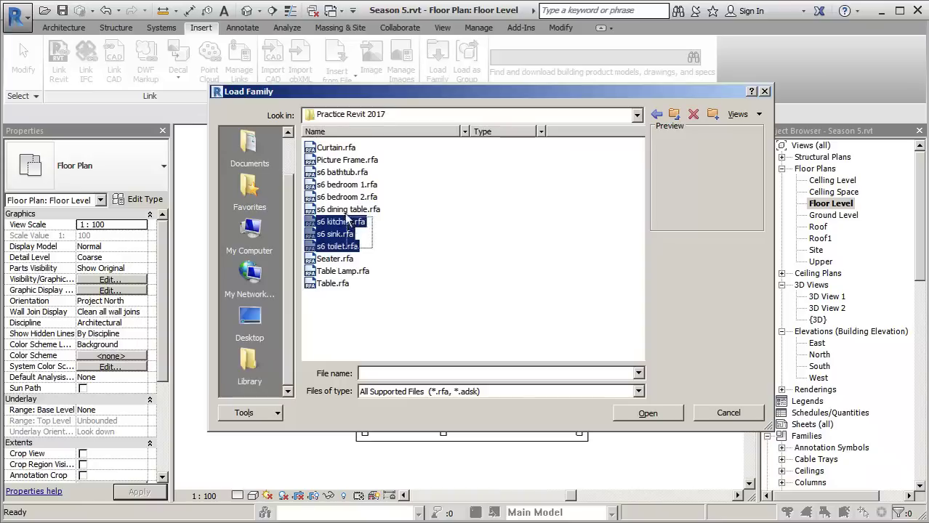
left_click(655, 414)
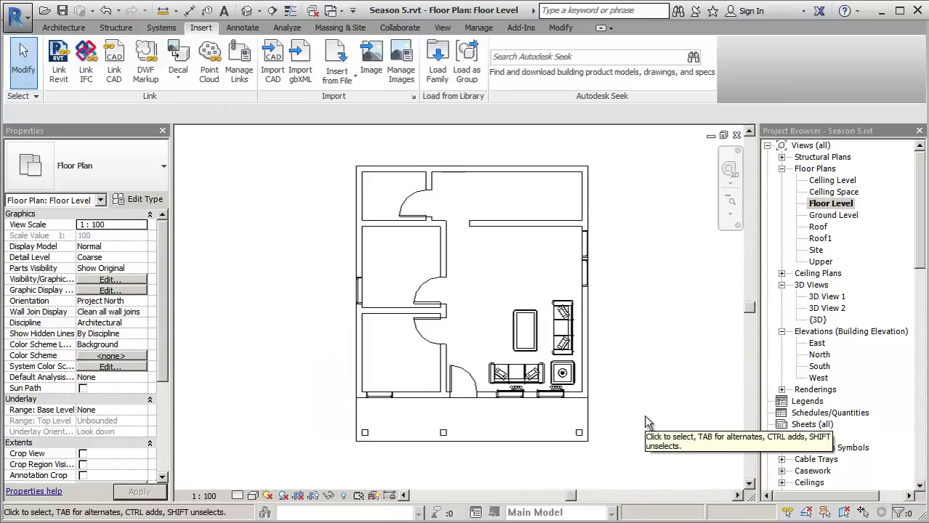
- Search the Project Browser families to locate the s6 dining table
left_click(781, 170)
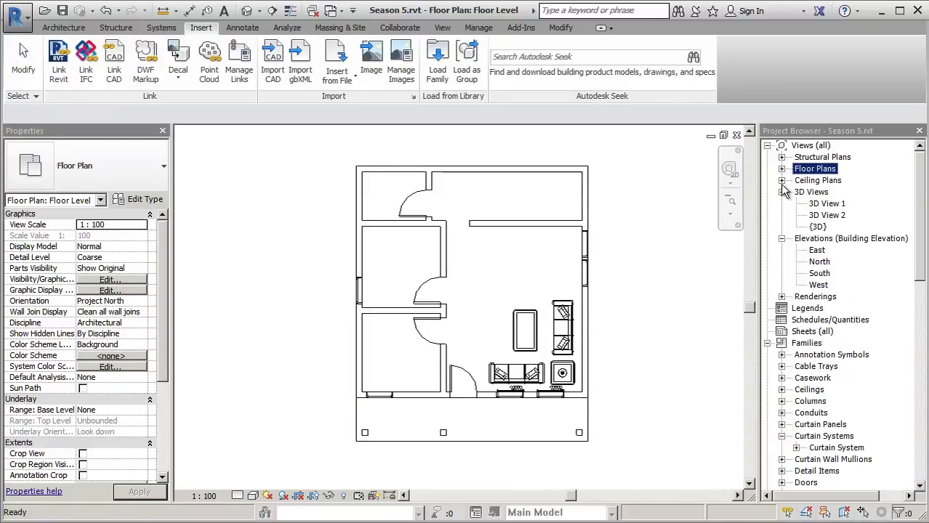
left_click(782, 192)
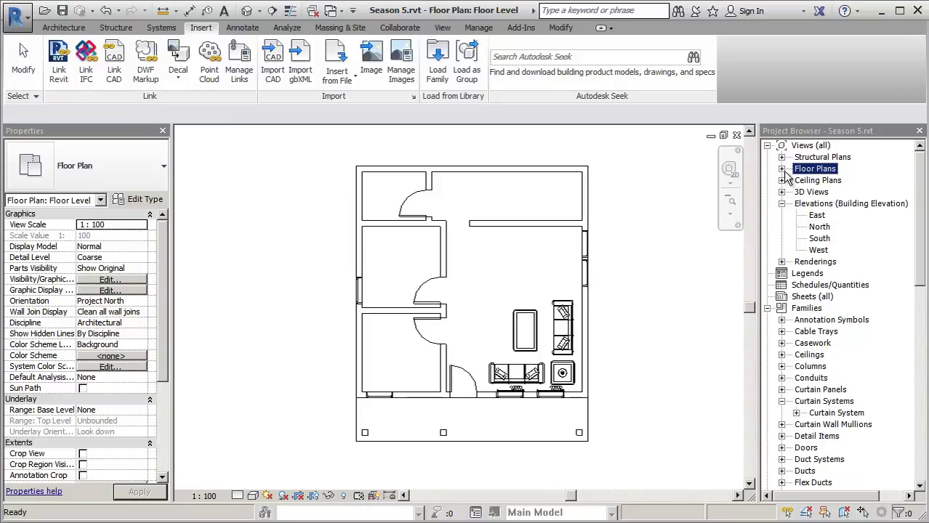
left_click(782, 169)
right_click(800, 404)
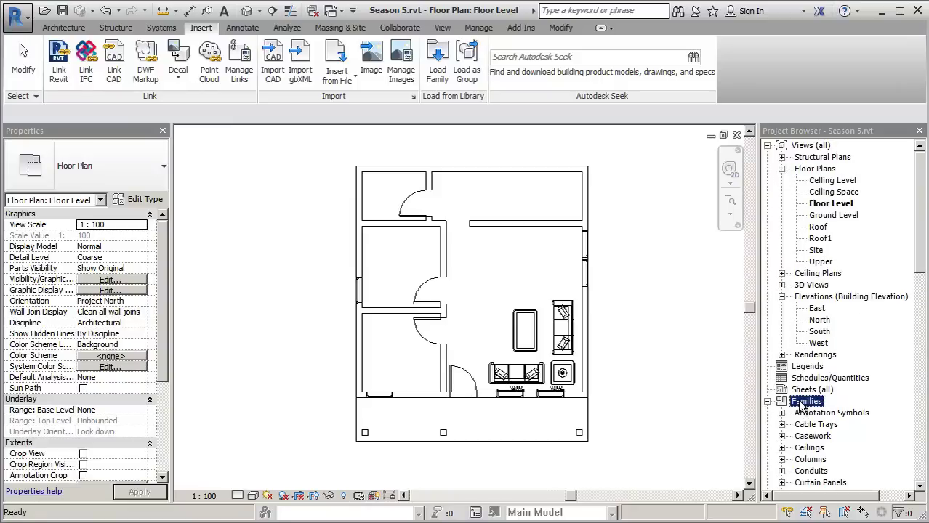
left_click(808, 429)
type("table")
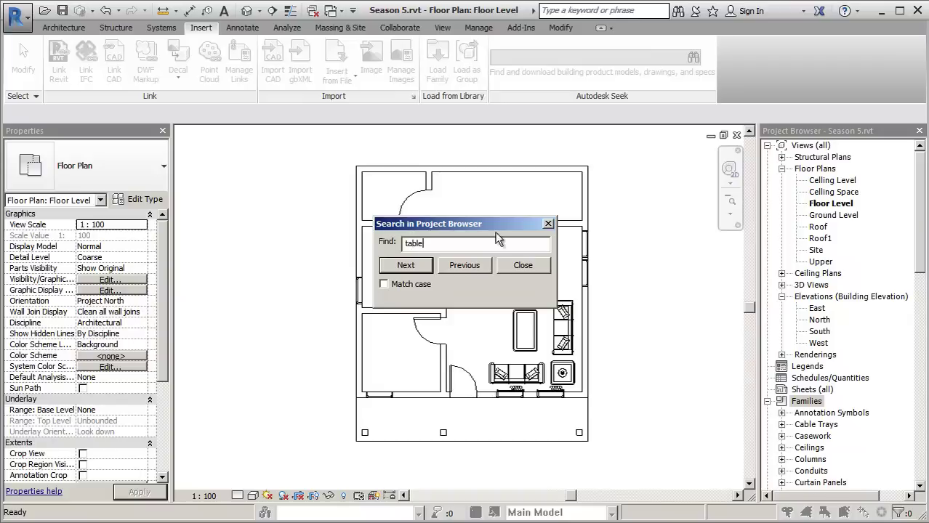
left_click(407, 267)
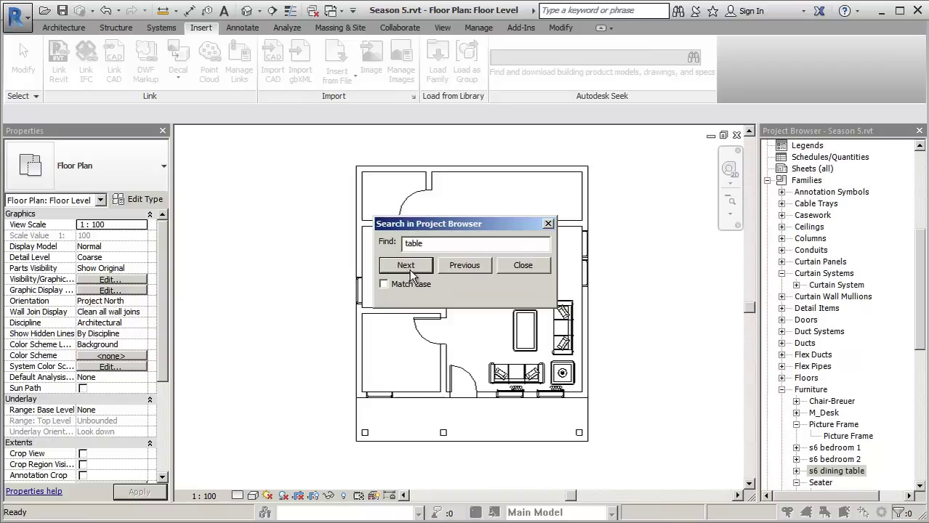
left_click(523, 266)
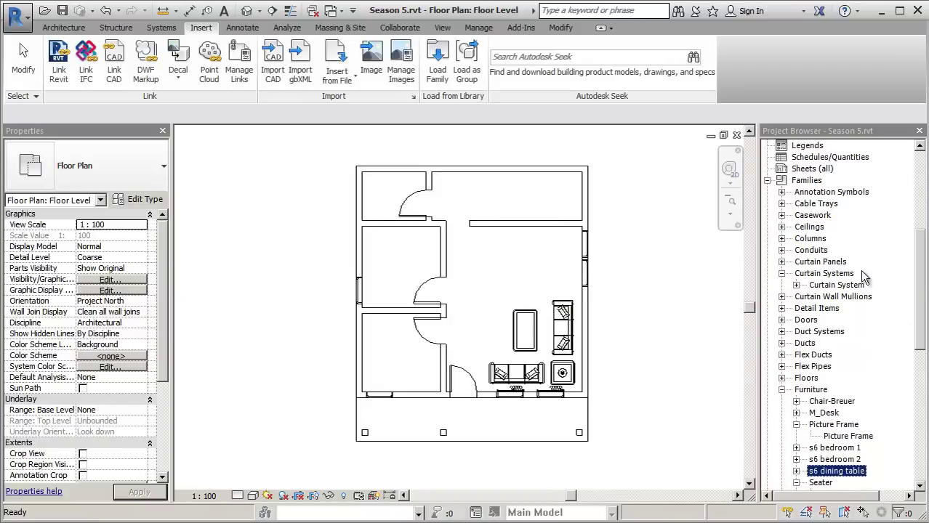
- Place the 72x30 s6 dining table near the top of the right-hand living area
left_click_drag(919, 282, 919, 339)
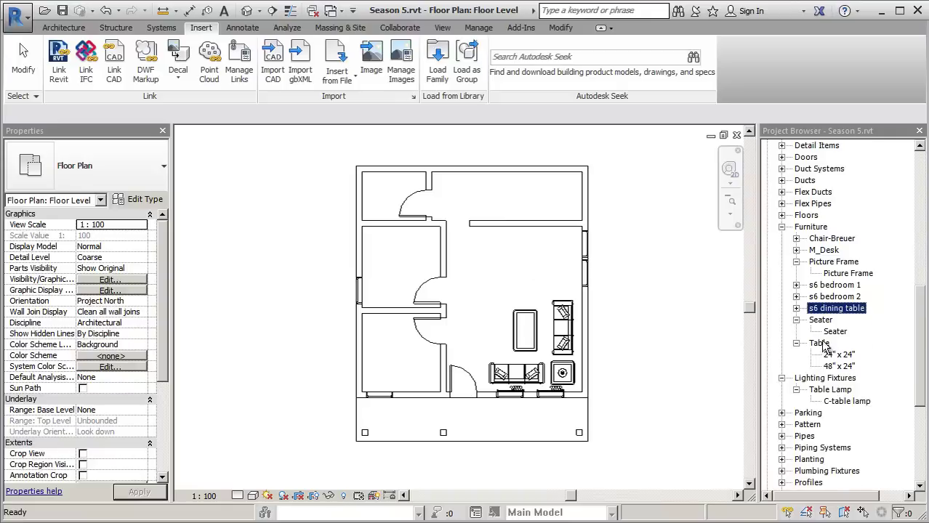
left_click(797, 308)
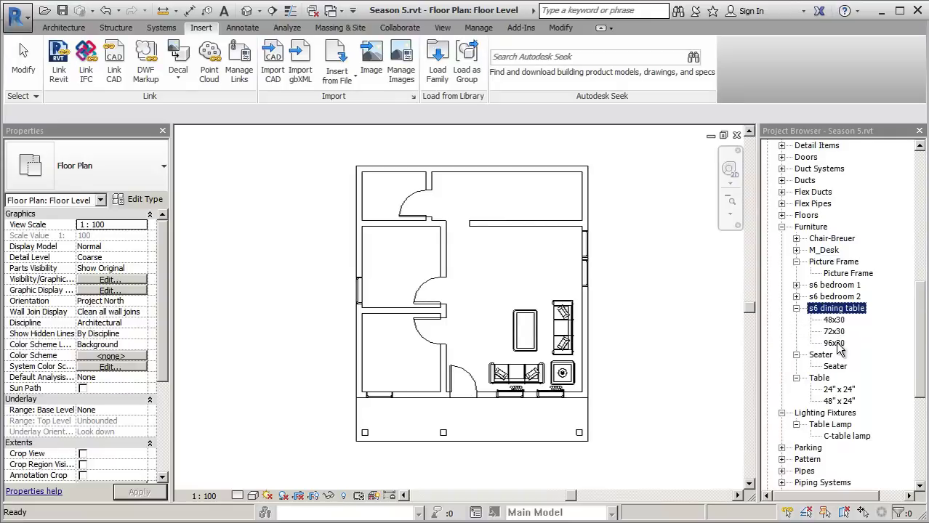
left_click_drag(834, 332, 508, 286)
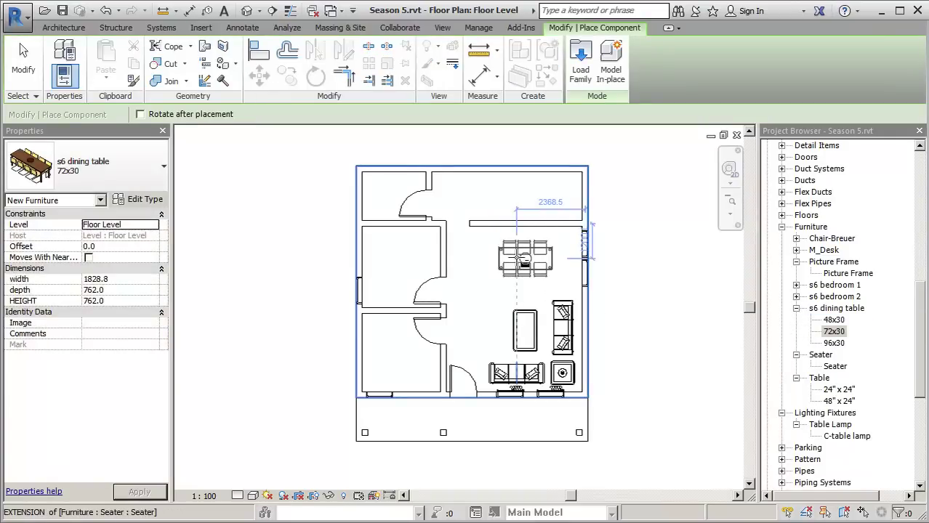
left_click(521, 259)
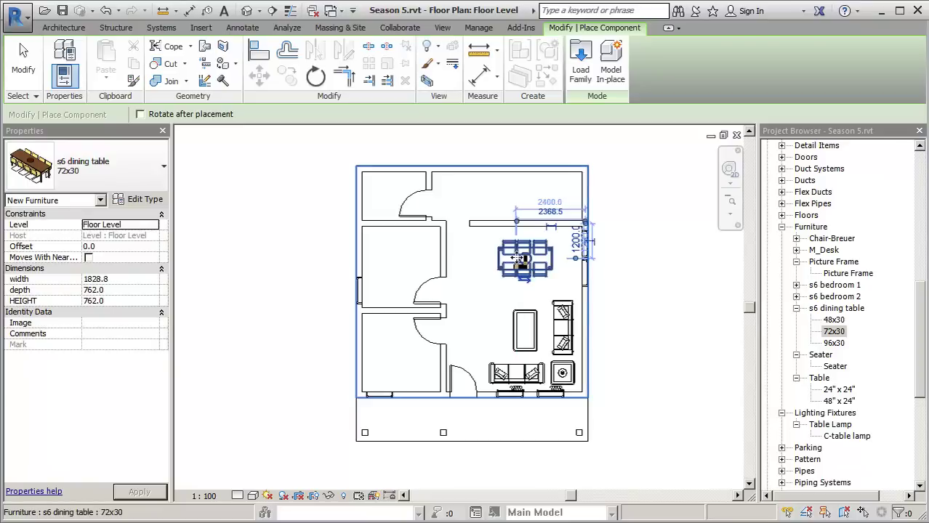
left_click(795, 296)
- Place an s6 bedroom 2 bed in the lower-left room
left_click(849, 308)
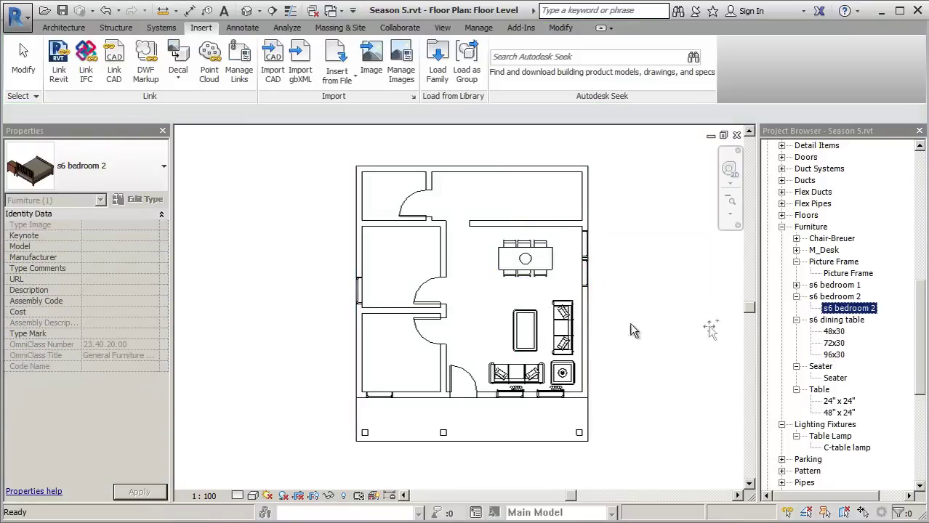
left_click_drag(383, 356, 382, 349)
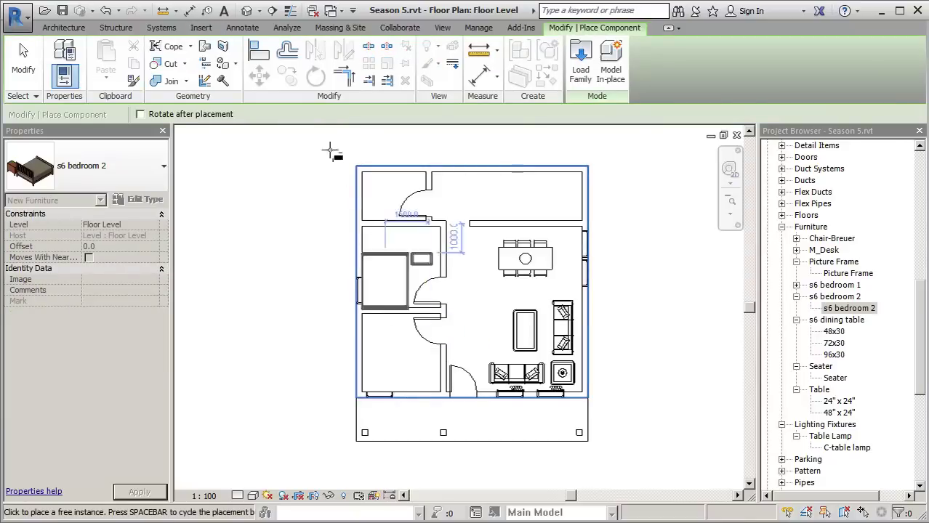
left_click(396, 358)
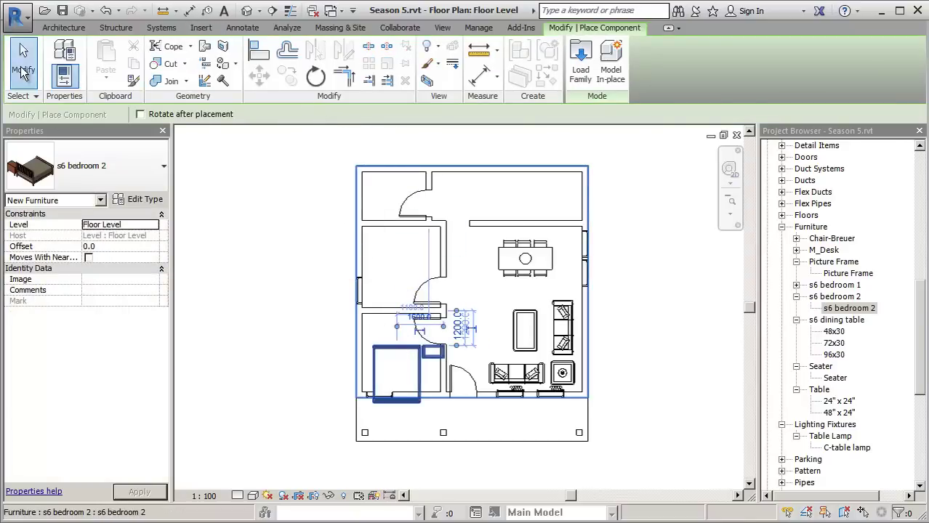
left_click(24, 62)
- Rotate the s6 bedroom 2 bed by 90°
left_click(396, 371)
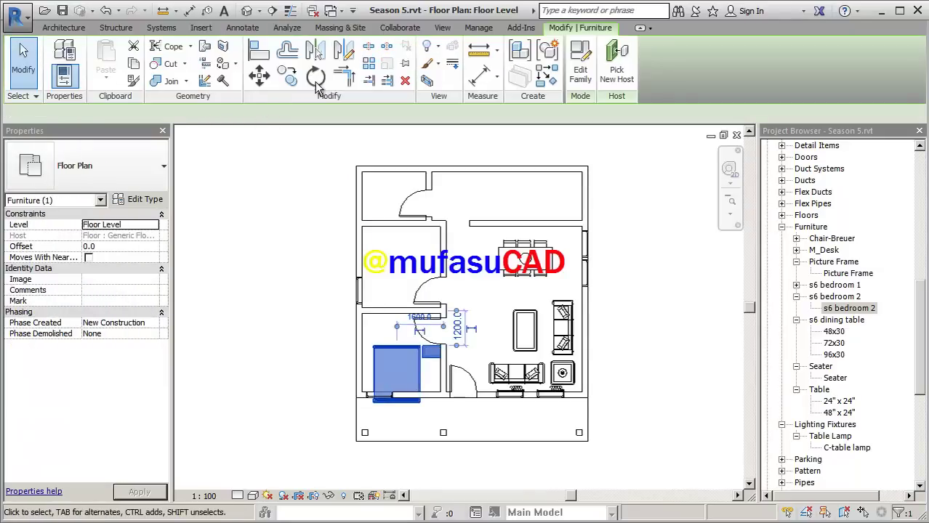
left_click(315, 76)
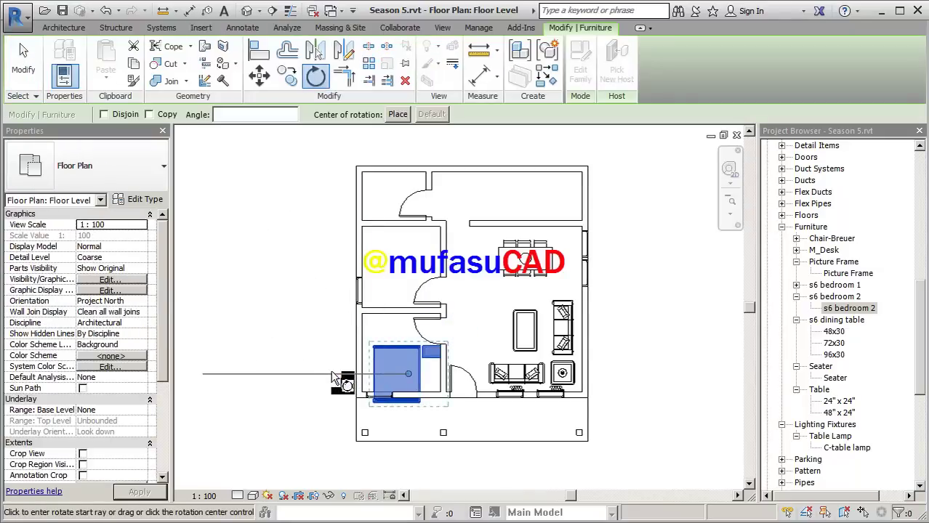
left_click(332, 376)
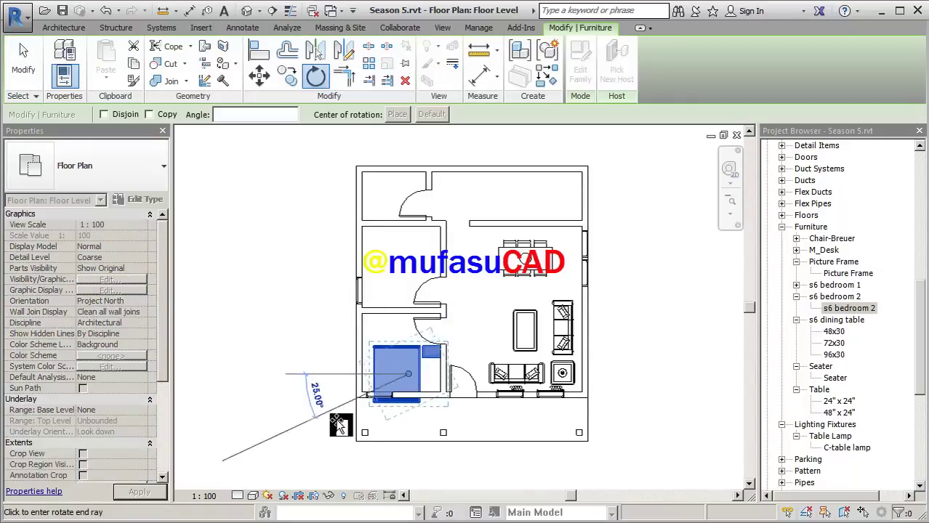
left_click(412, 465)
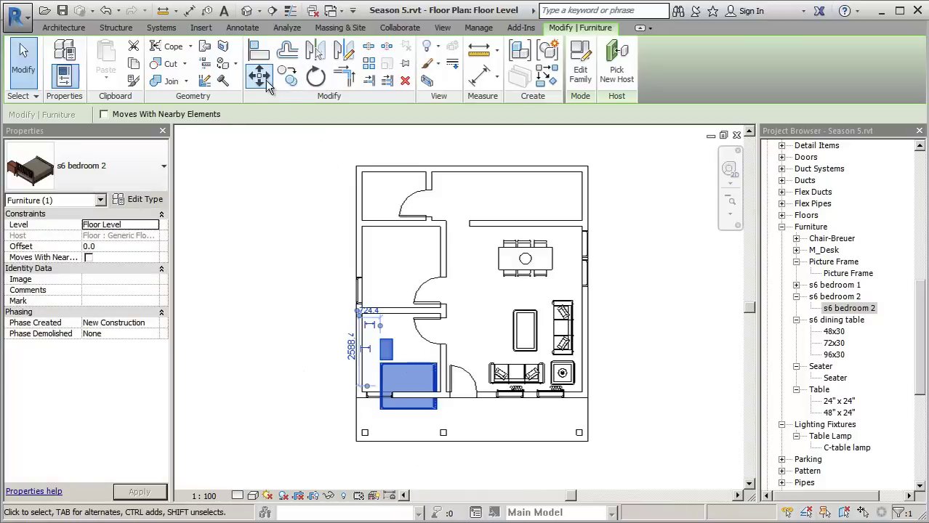
left_click(24, 62)
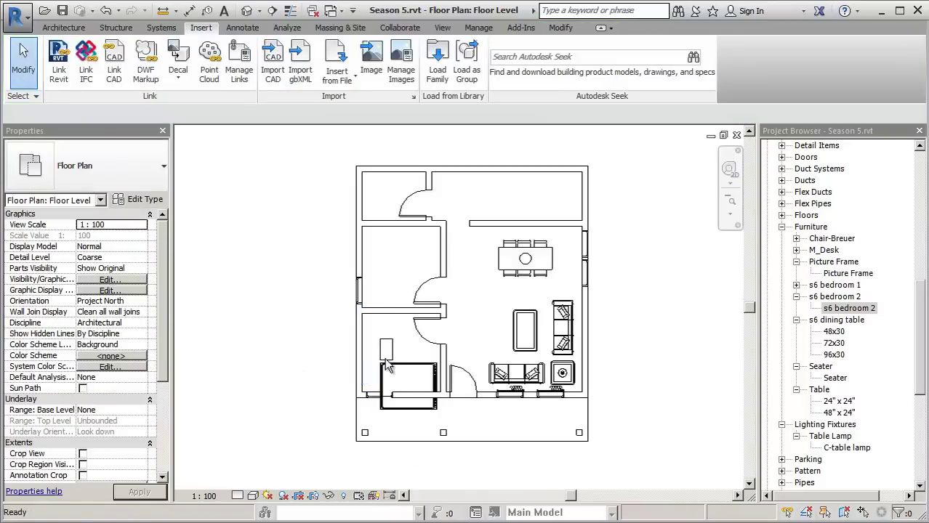
- Slide the bed up against the lower-left room's left wall
left_click(393, 388)
scroll(393, 388, "up", 2)
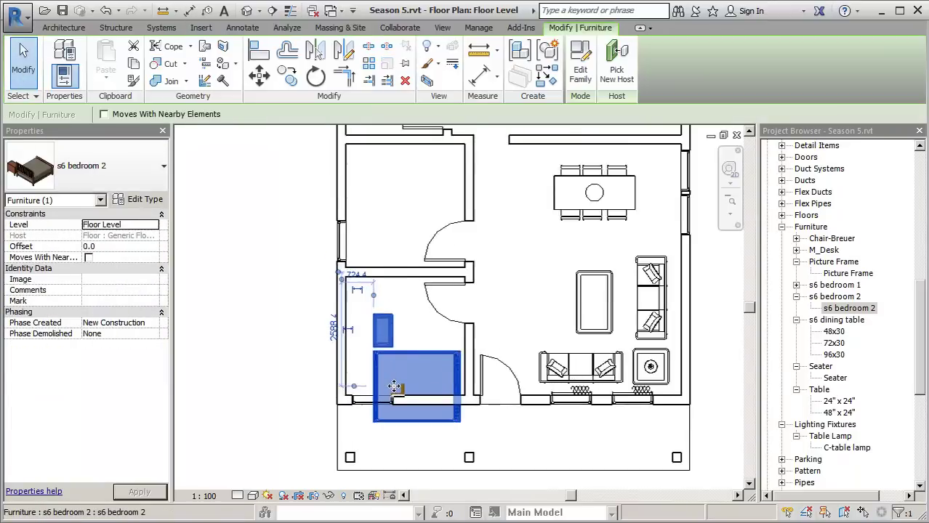
scroll(393, 388, "up", 1)
key("Escape")
left_click(387, 355)
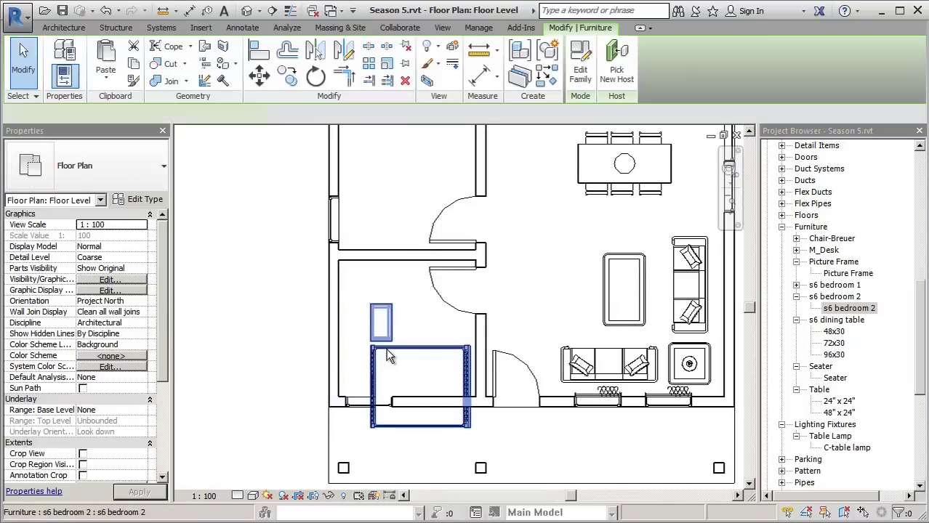
mouse_move(386, 349)
left_mouse_down()
mouse_move(376, 309)
mouse_move(363, 313)
left_mouse_up()
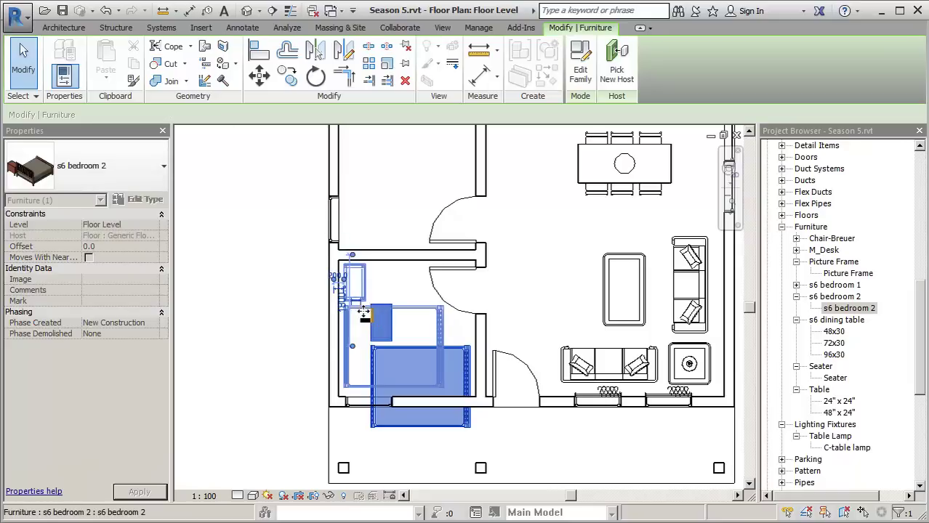
left_click(516, 268)
middle_click_drag(532, 251, 509, 317)
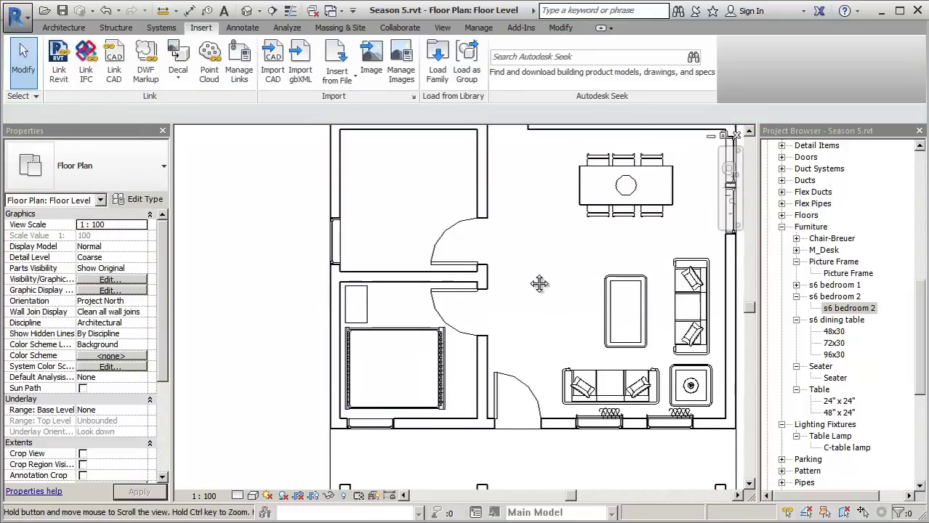
- Place an s6 bedroom 1 bed in the middle-left room
left_click(802, 289)
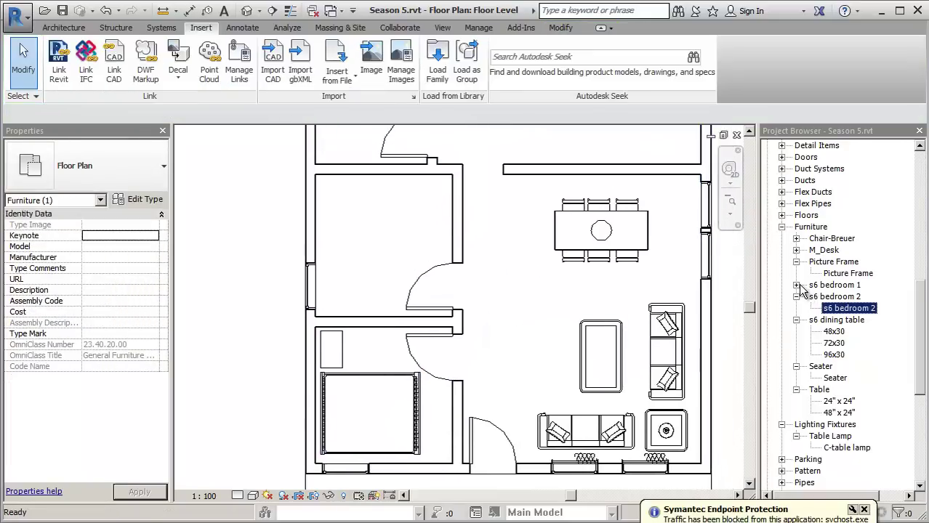
left_click(796, 285)
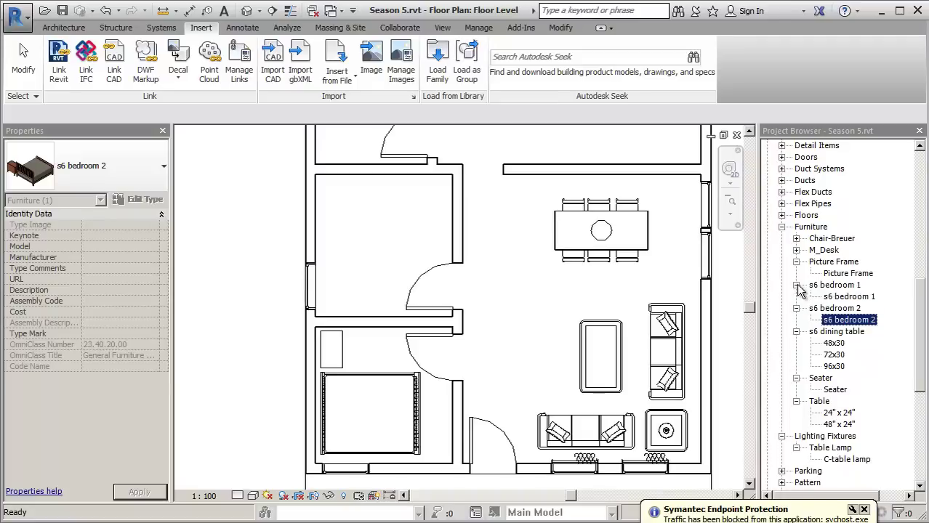
left_click(843, 297)
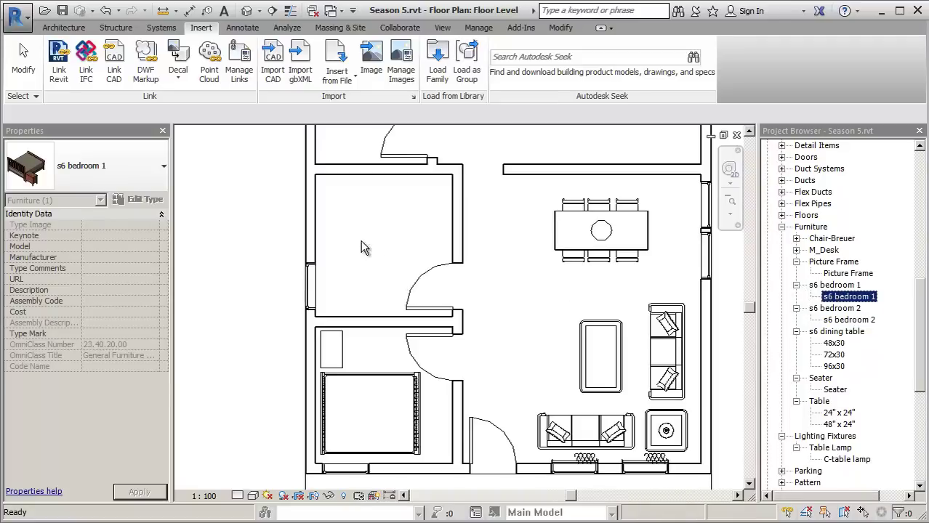
left_click_drag(361, 242, 362, 242)
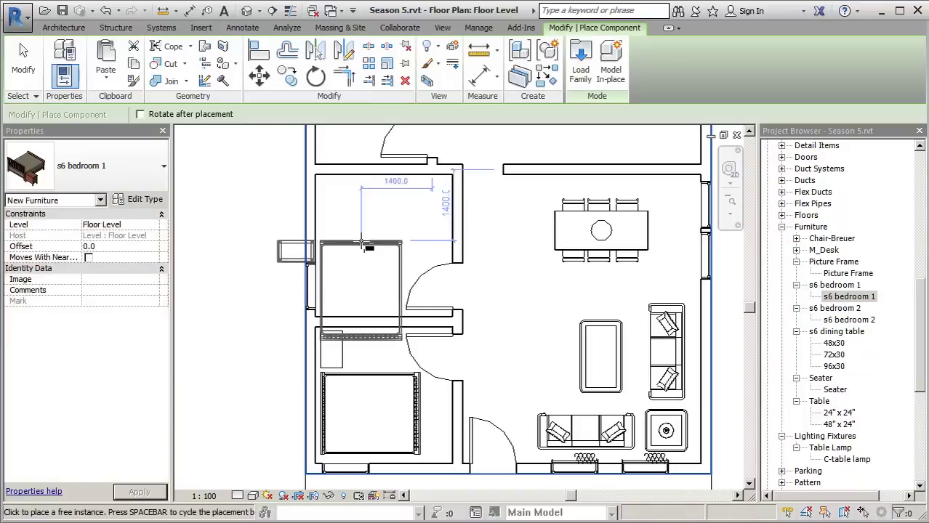
left_click(361, 242)
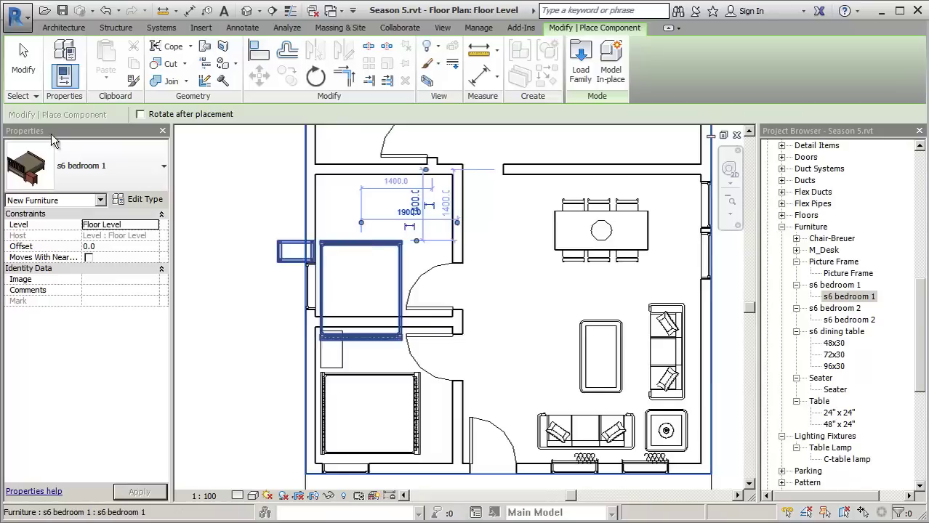
left_click(24, 77)
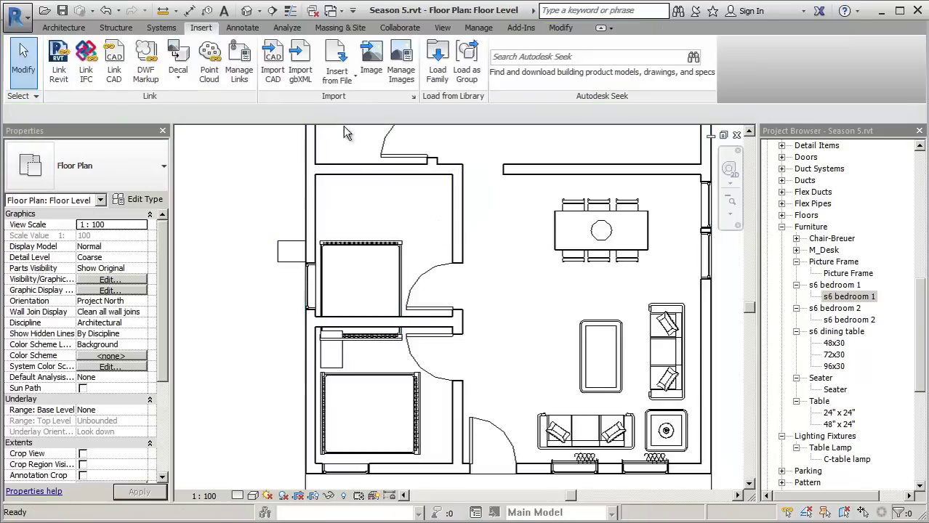
- Rotate the s6 bedroom 1 bed by 90°
left_click(360, 249)
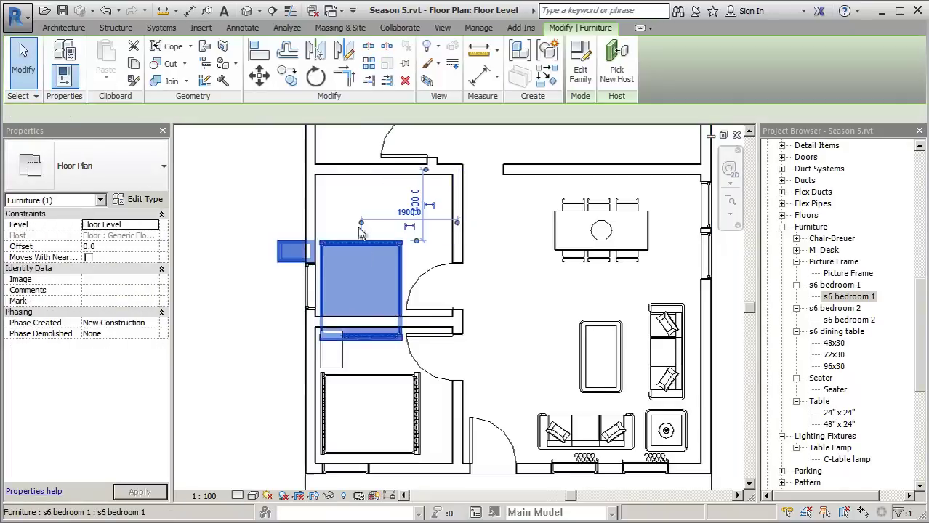
left_click(316, 76)
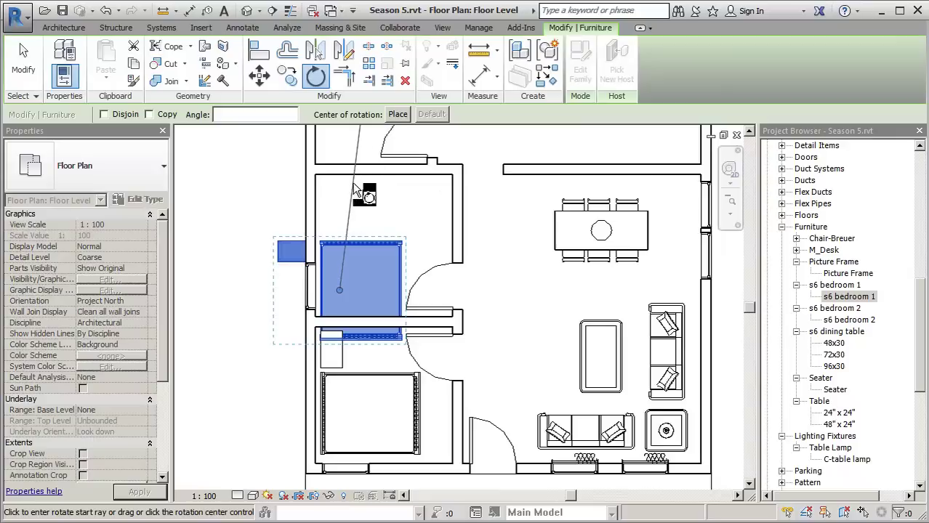
left_click(346, 184)
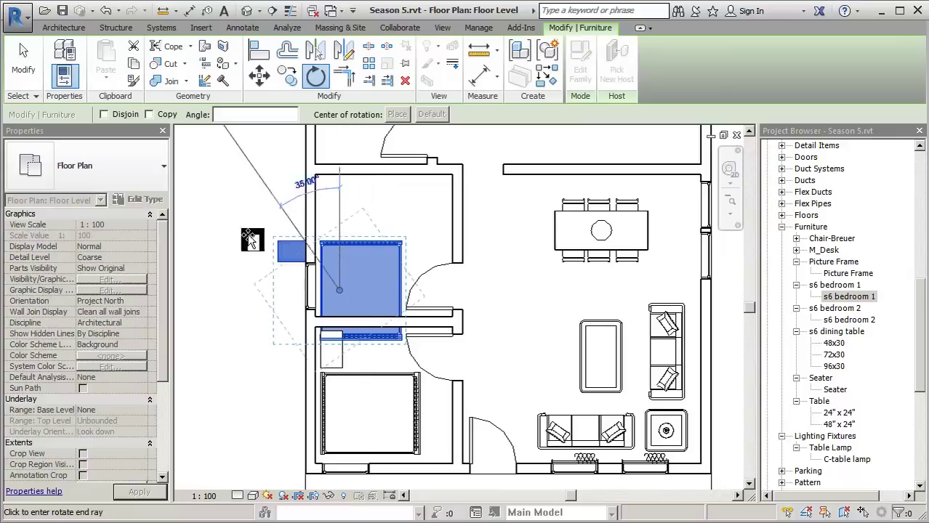
left_click(235, 293)
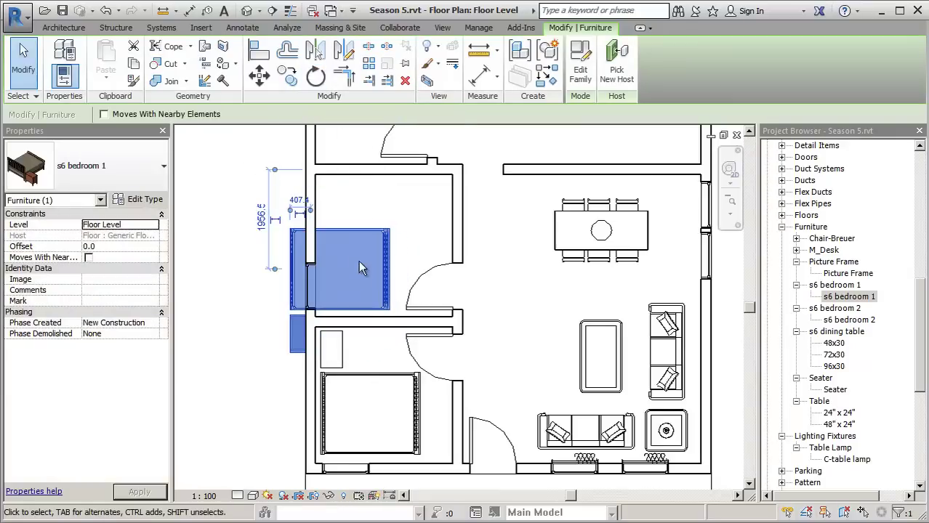
left_click(24, 76)
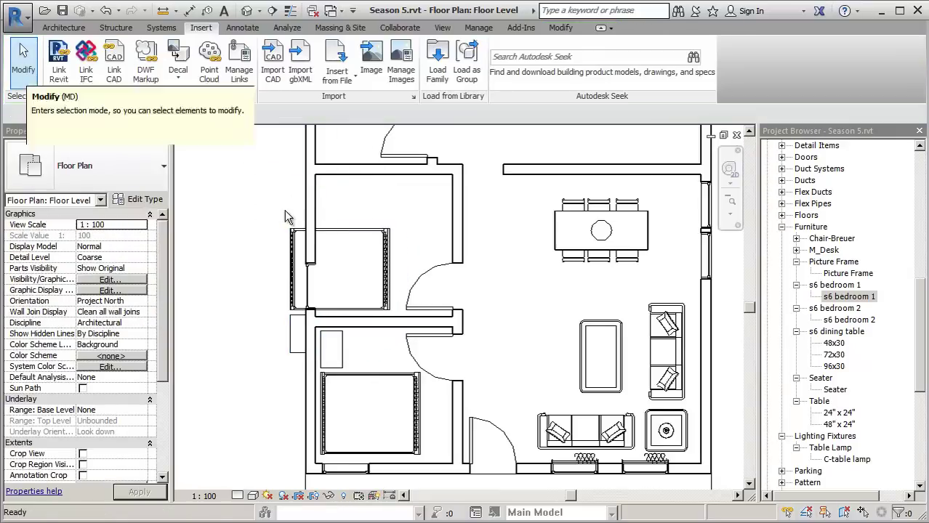
- Move the bed into the room's upper-left corner, snug against the top wall
left_click(295, 258)
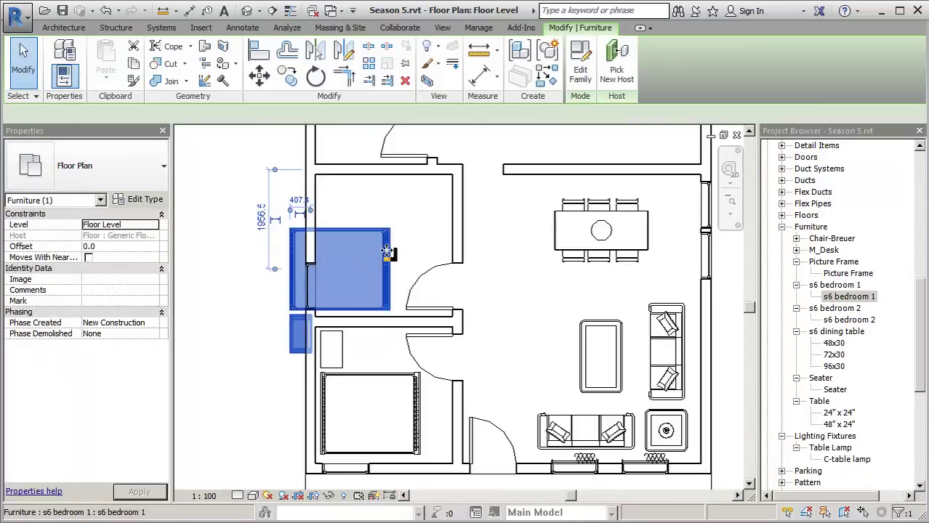
mouse_move(388, 248)
left_mouse_down()
mouse_move(429, 228)
mouse_move(422, 211)
left_mouse_up()
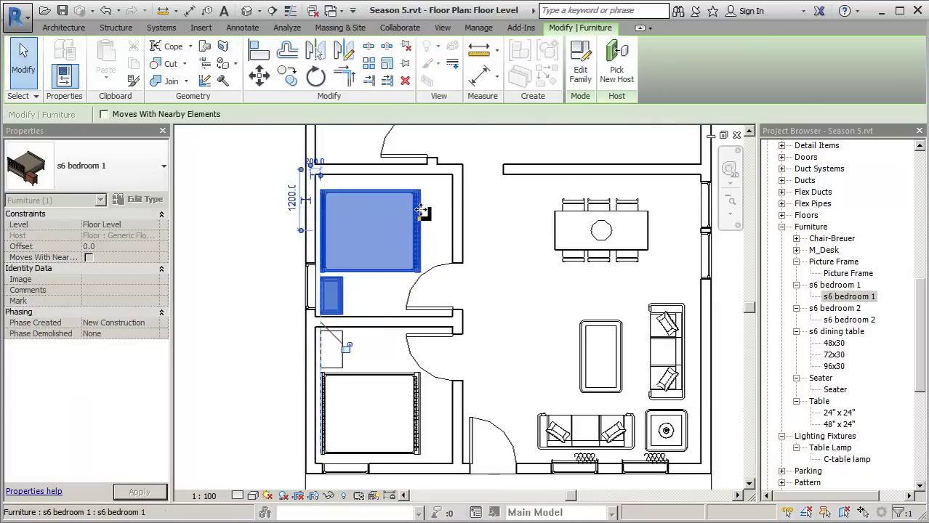
scroll(354, 196, "up", 1)
scroll(354, 196, "up", 1)
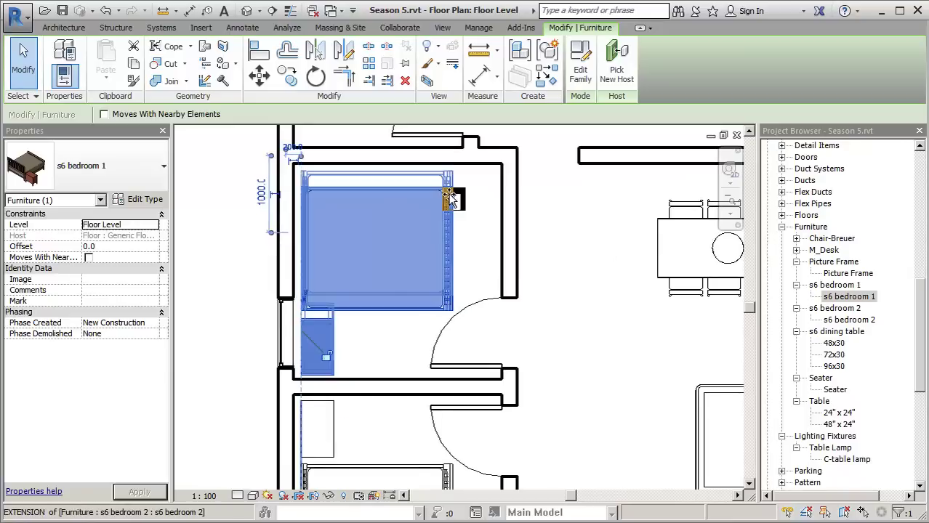
left_click_drag(449, 200, 449, 184)
scroll(406, 316, "down", 1)
scroll(406, 316, "down", 1)
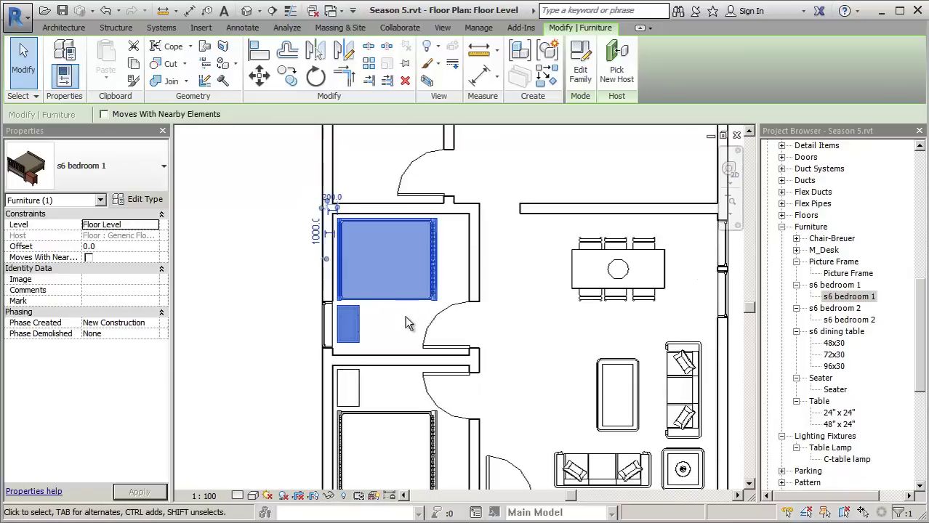
middle_click_drag(404, 315, 416, 257)
scroll(420, 256, "up", 1)
middle_click_drag(402, 311, 388, 331)
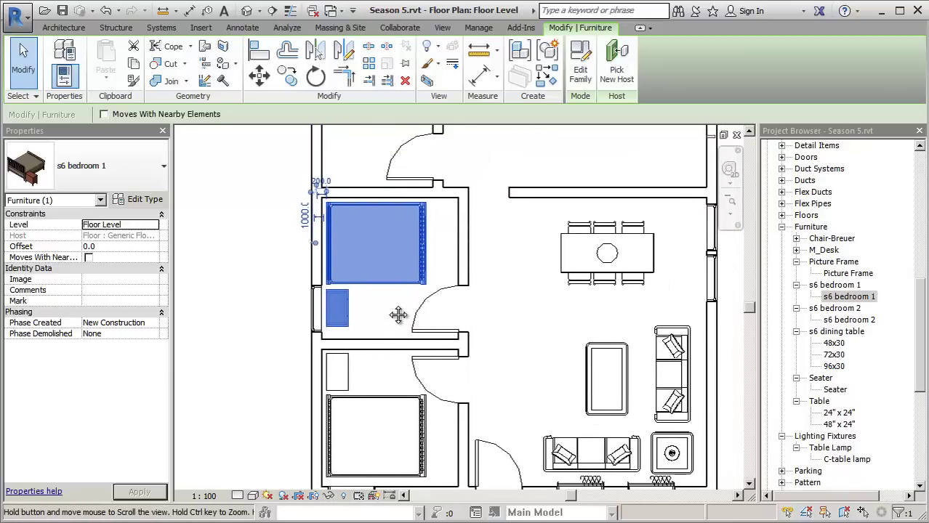
left_click(251, 267)
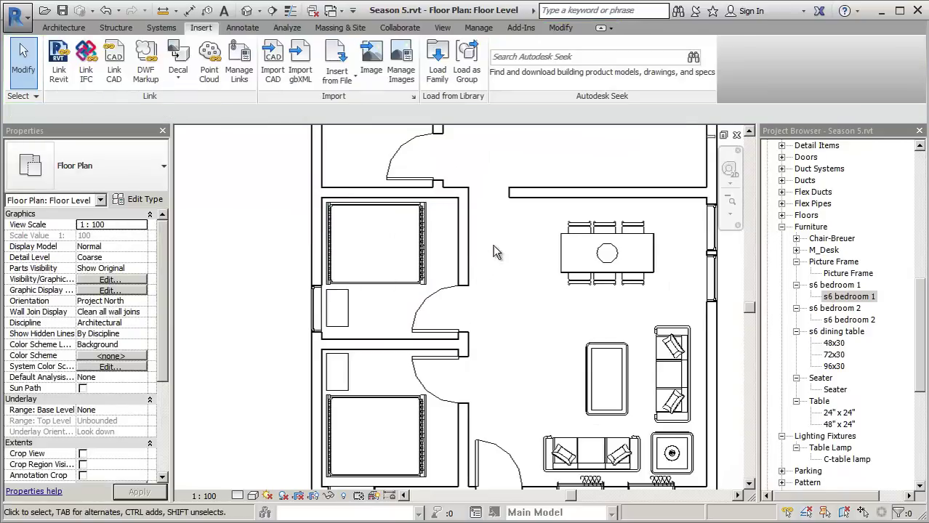
middle_click_drag(493, 251, 447, 318)
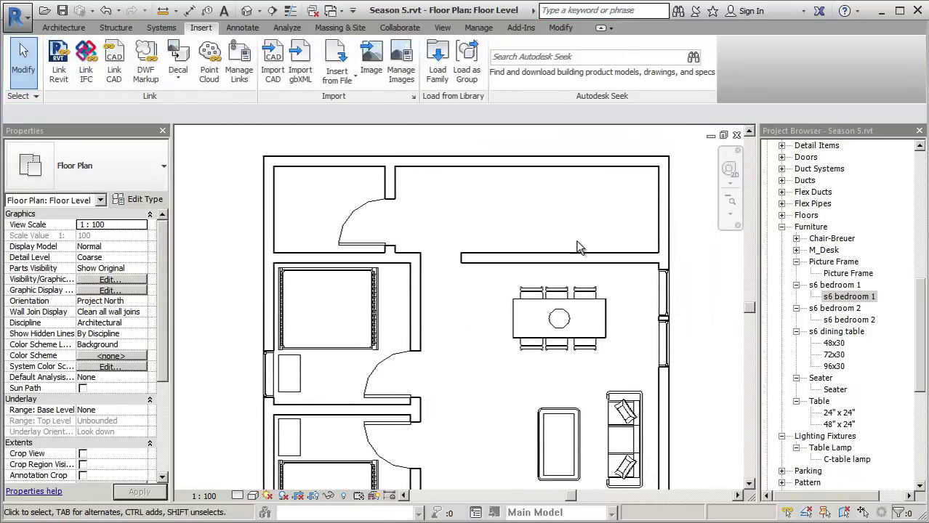
- Place a 3048-long s6 kitchen counter along the upper-right room's top wall
left_click_drag(920, 294, 920, 244)
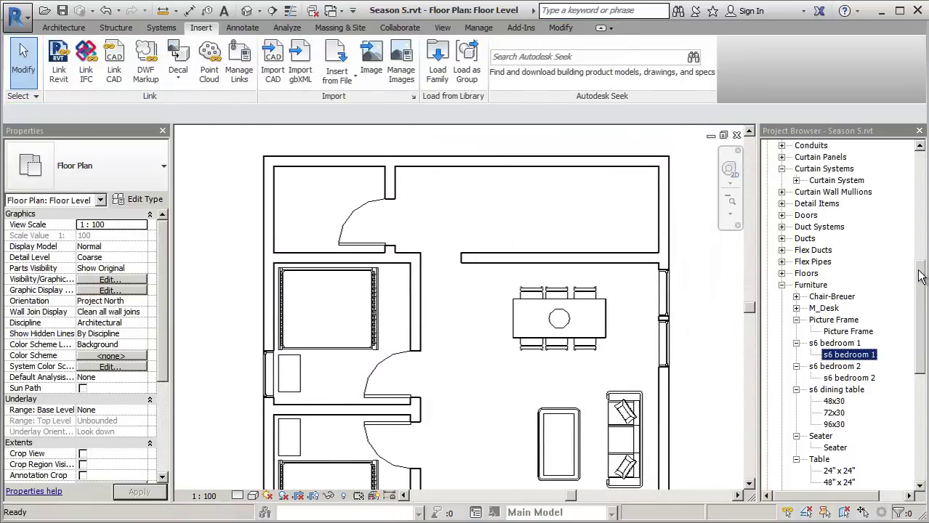
right_click(806, 180)
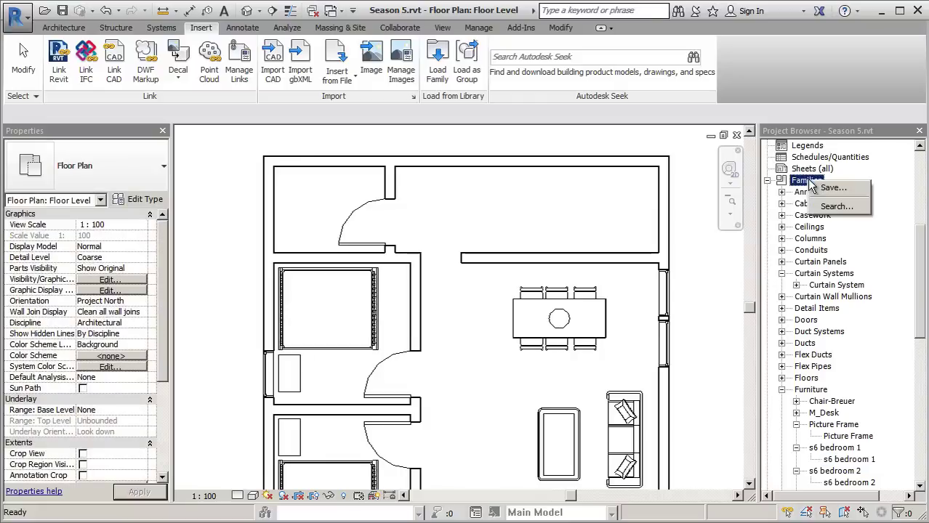
left_click(835, 205)
type("kitchen")
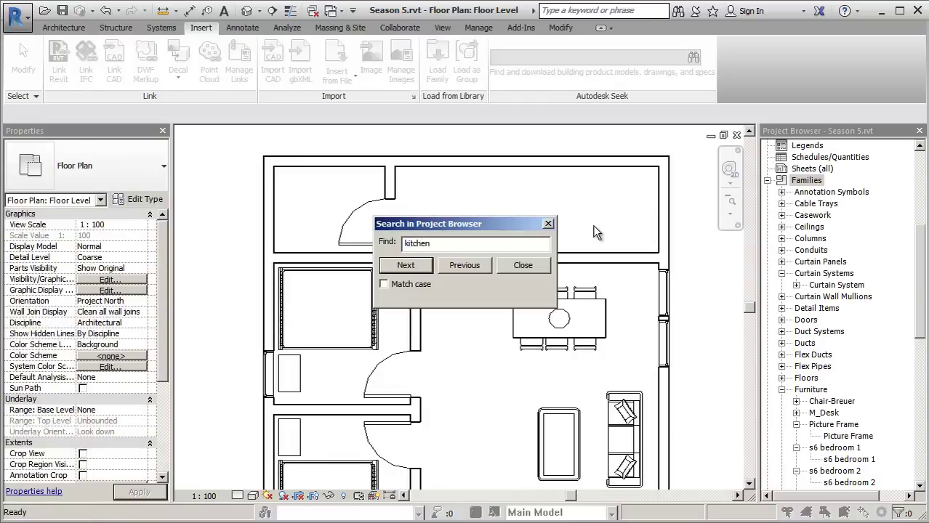
left_click(425, 266)
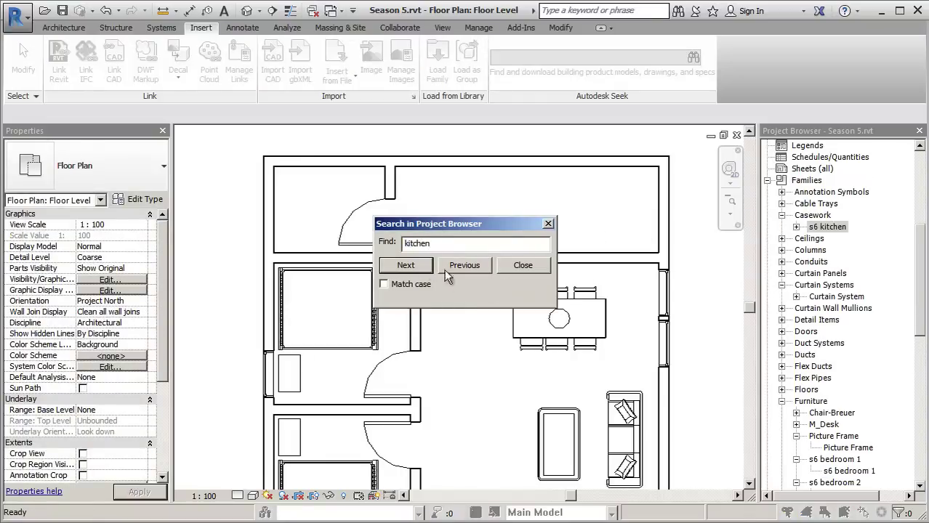
left_click(527, 264)
left_click(796, 227)
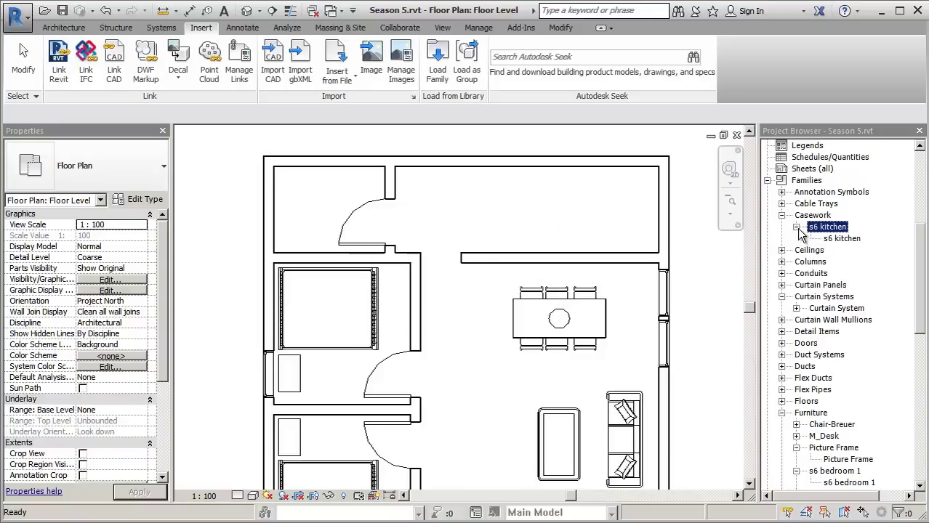
left_click_drag(828, 238, 579, 205)
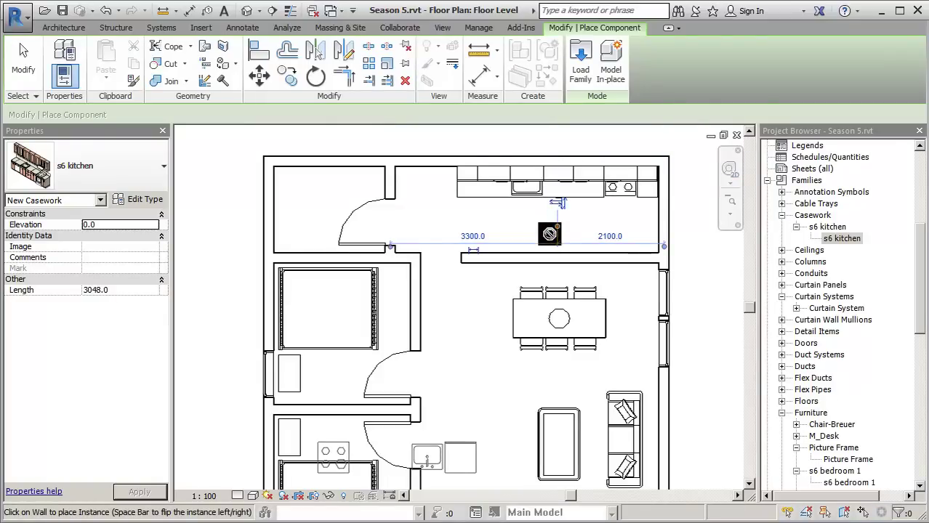
left_click(22, 78)
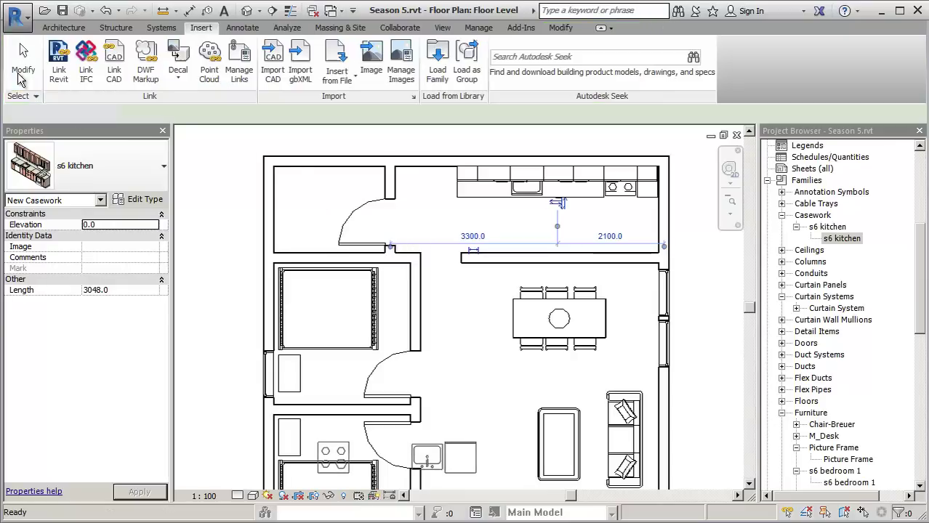
- Find the s6 bathtub family and place a bathtub in the top-left room
right_click(811, 182)
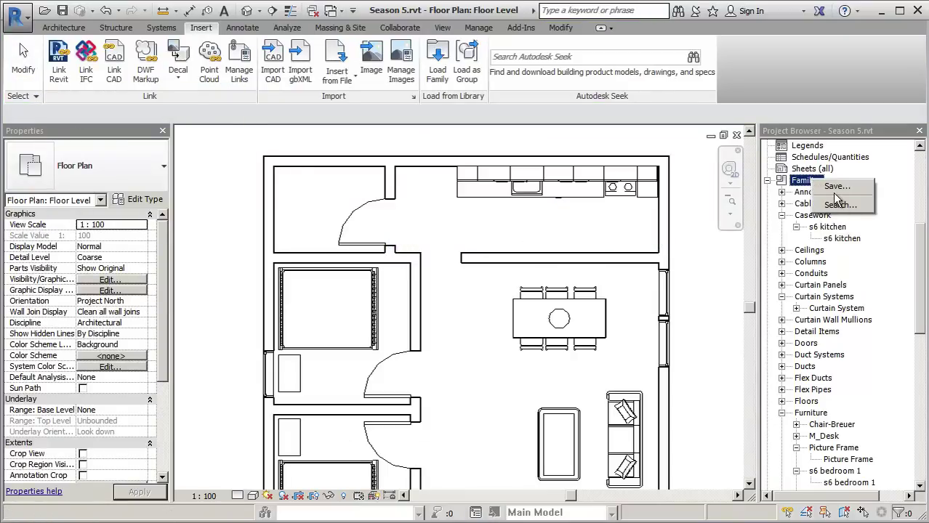
left_click(840, 206)
type("bath")
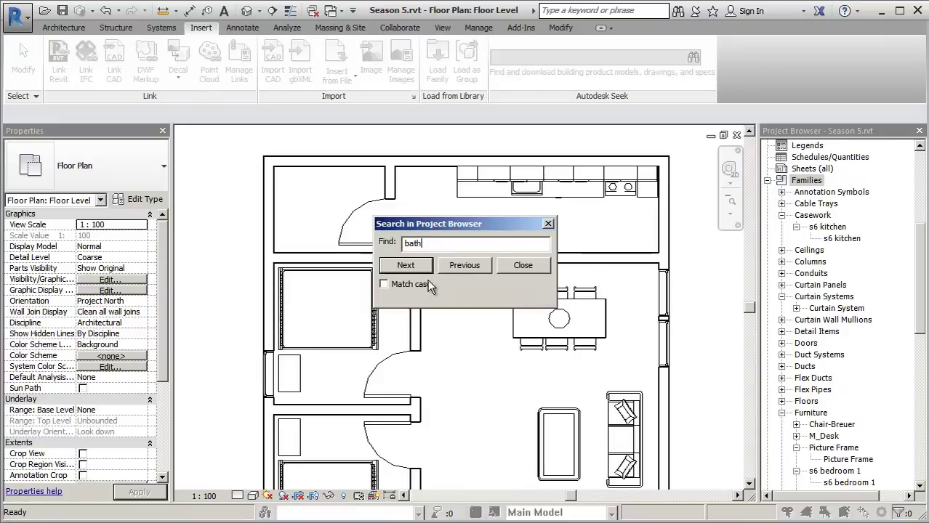
left_click(415, 265)
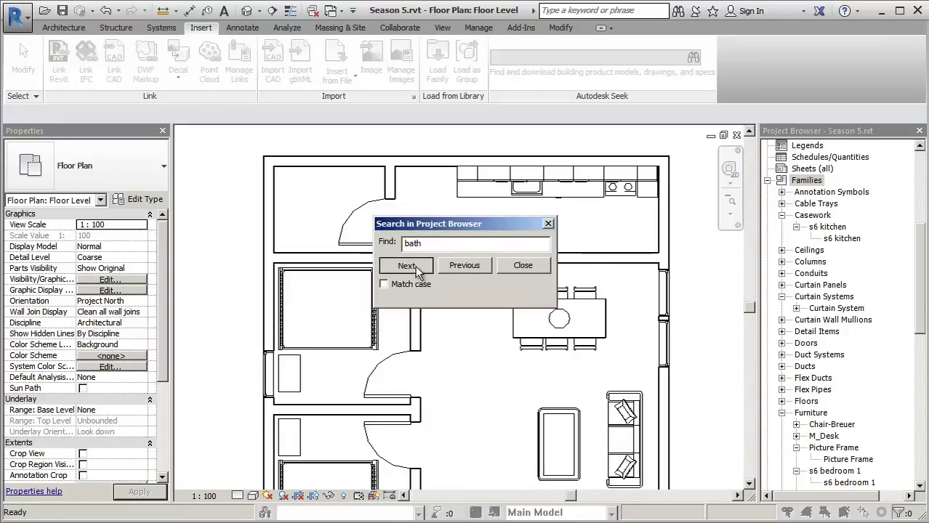
left_click(522, 266)
scroll(858, 364, "down", 4)
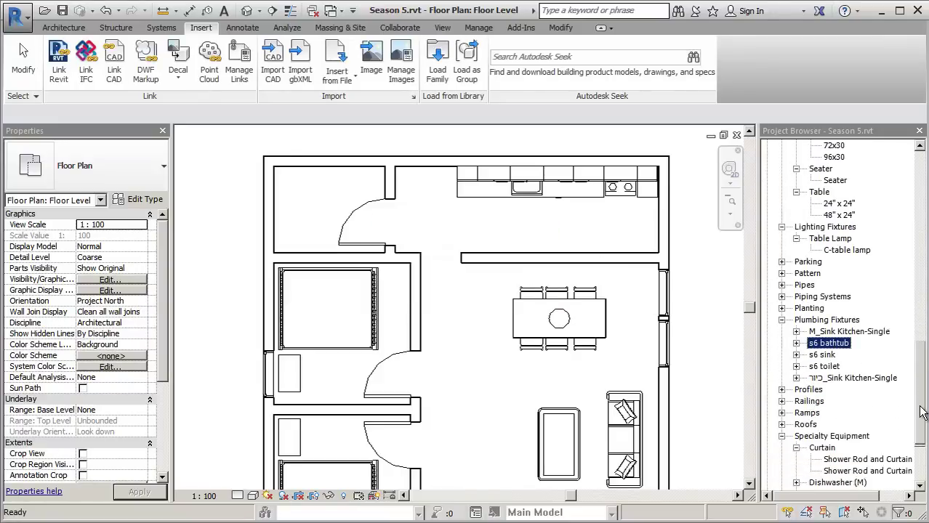
left_click(796, 332)
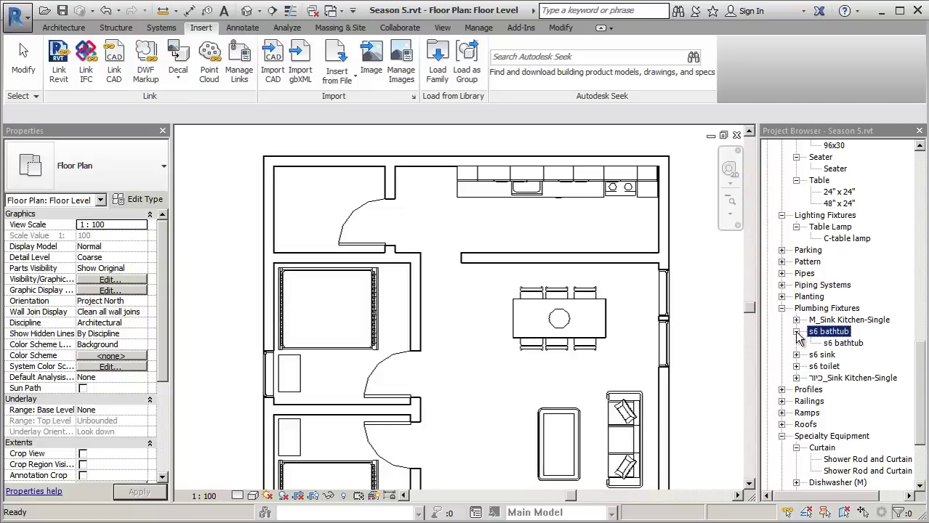
left_click(843, 344)
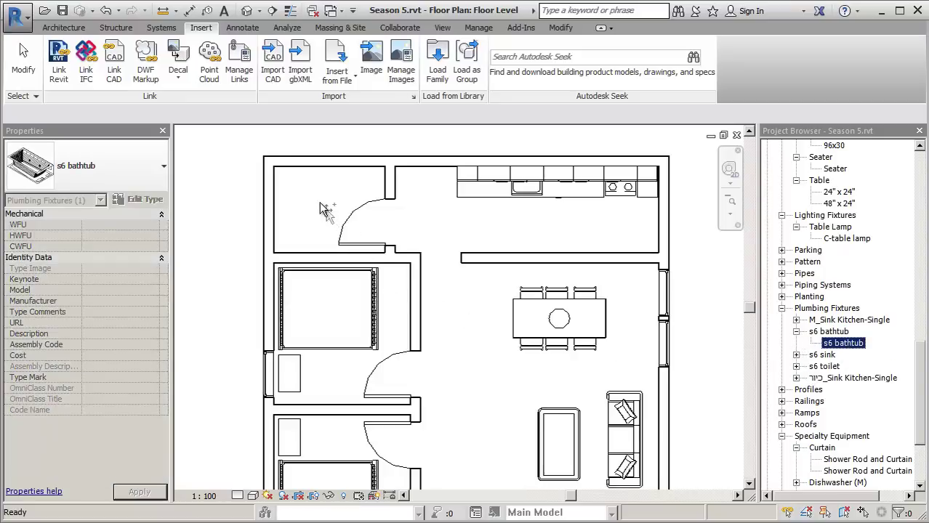
left_click_drag(325, 209, 327, 210)
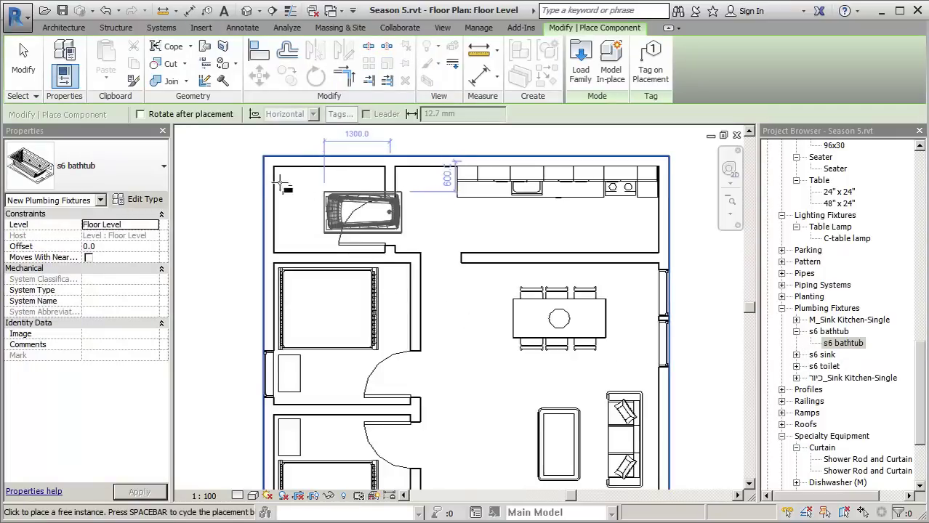
left_click(286, 183)
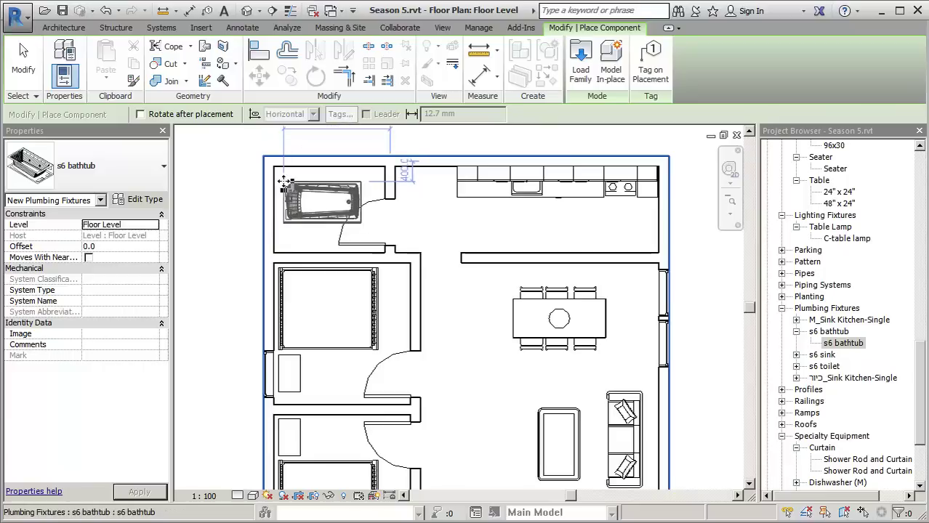
left_click(285, 183)
key("Escape")
key("Escape")
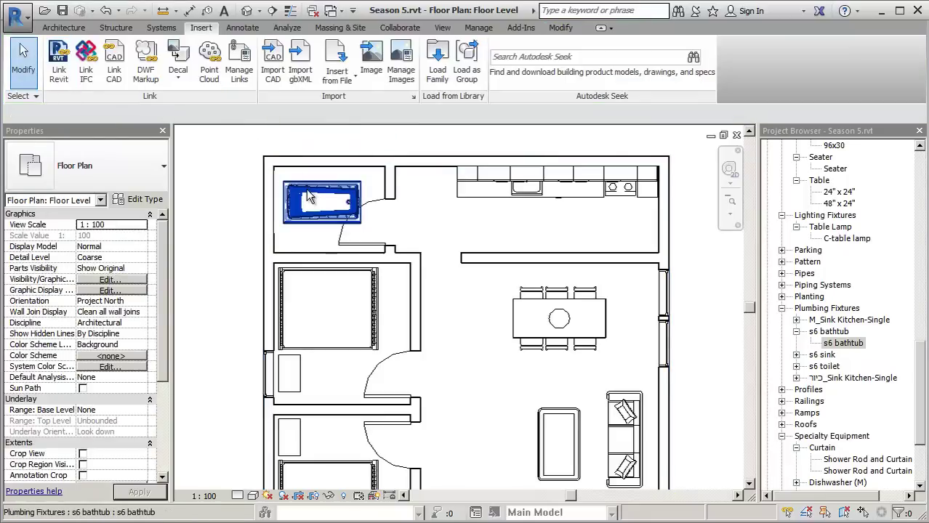
- Rotate the bathtub 90° and slide it against the room's left wall
left_click(308, 196)
left_click(316, 76)
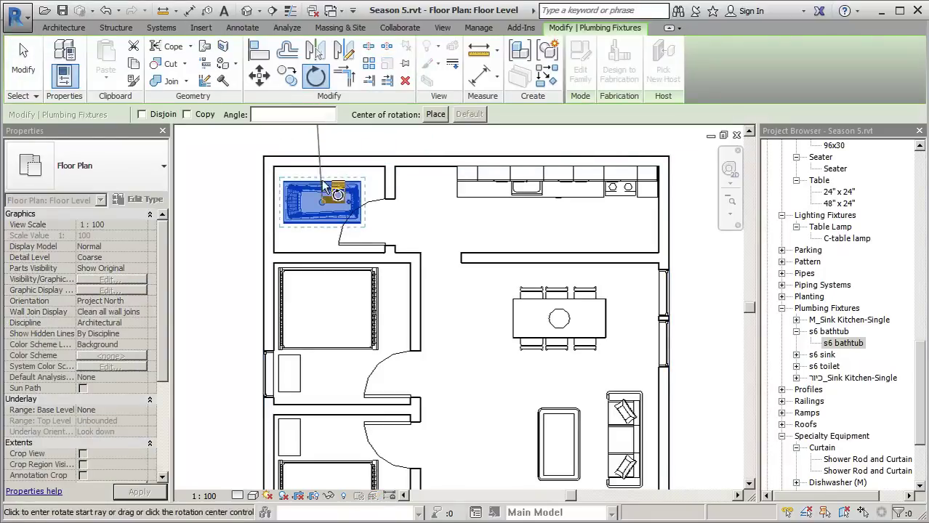
left_click_drag(325, 187, 327, 154)
left_click(326, 144)
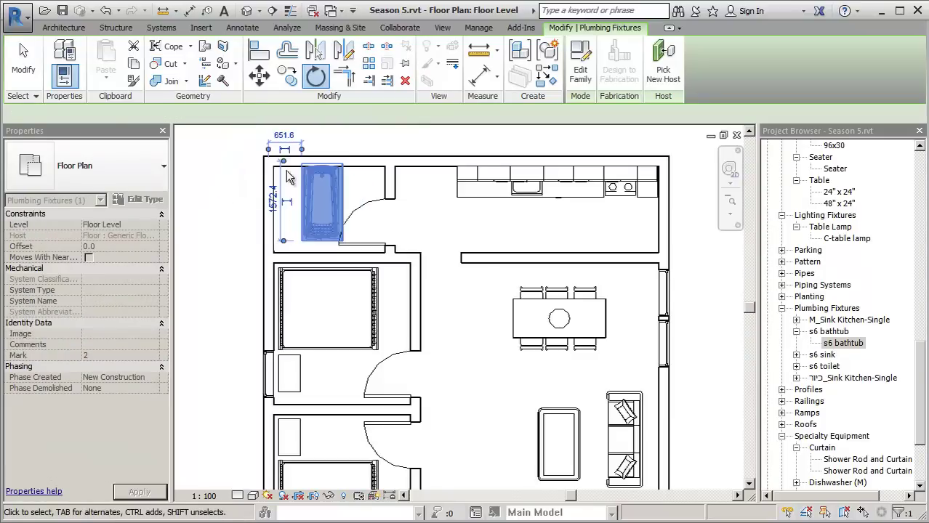
scroll(329, 175, "up", 3)
left_click_drag(329, 174, 280, 178)
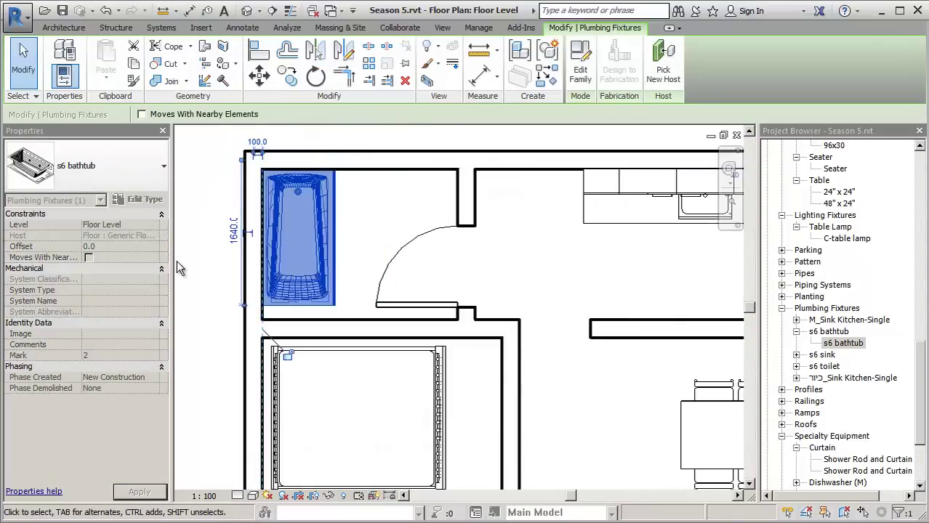
left_click(211, 260)
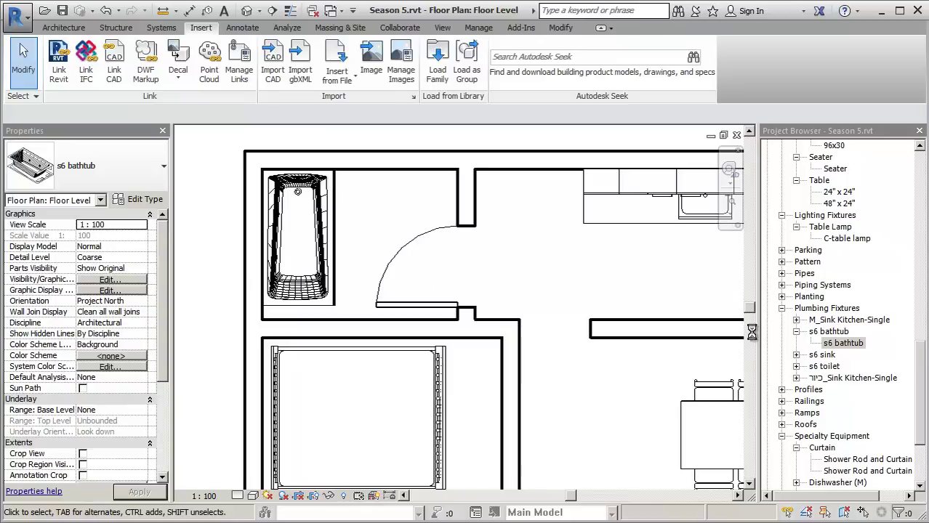
- Place an s6 toilet against the top wall beside the bathtub and adjust its position
left_click(796, 366)
left_click(838, 378)
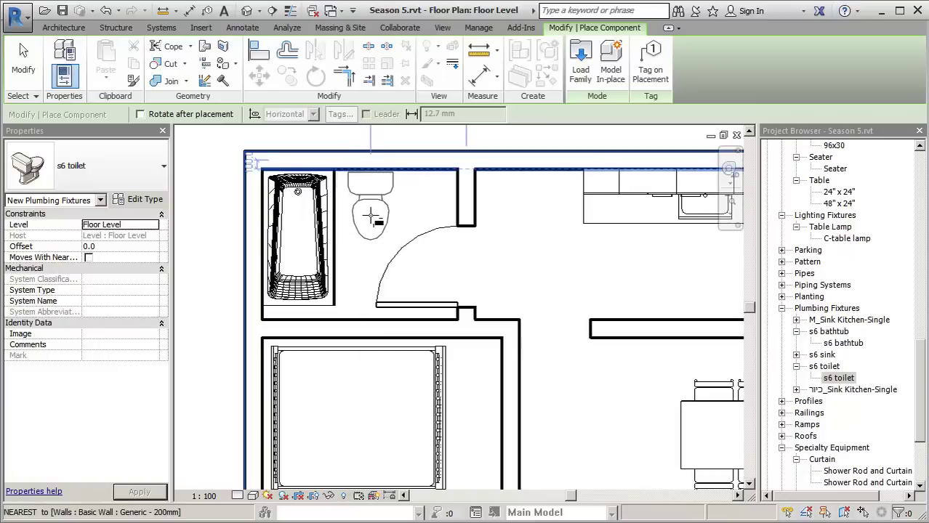
left_click(371, 208)
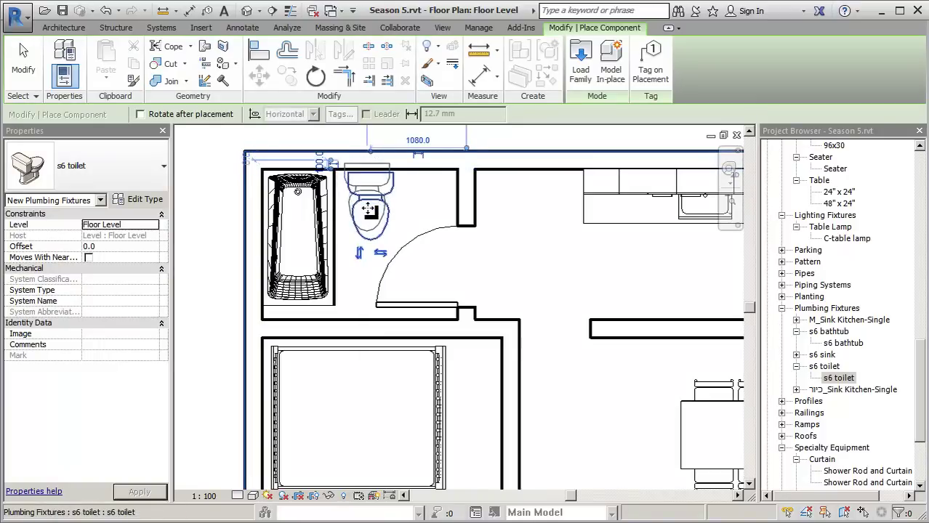
left_click(23, 64)
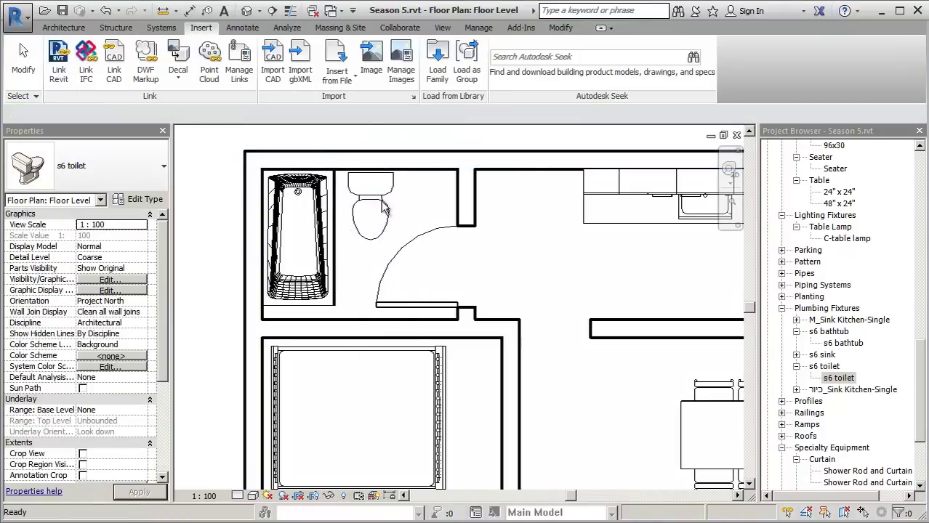
left_click(379, 209)
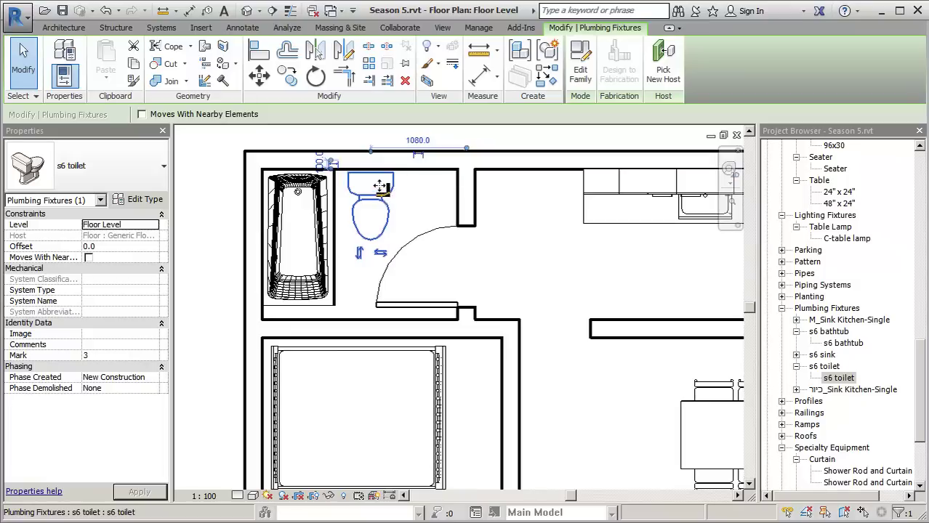
left_click_drag(380, 184, 383, 202)
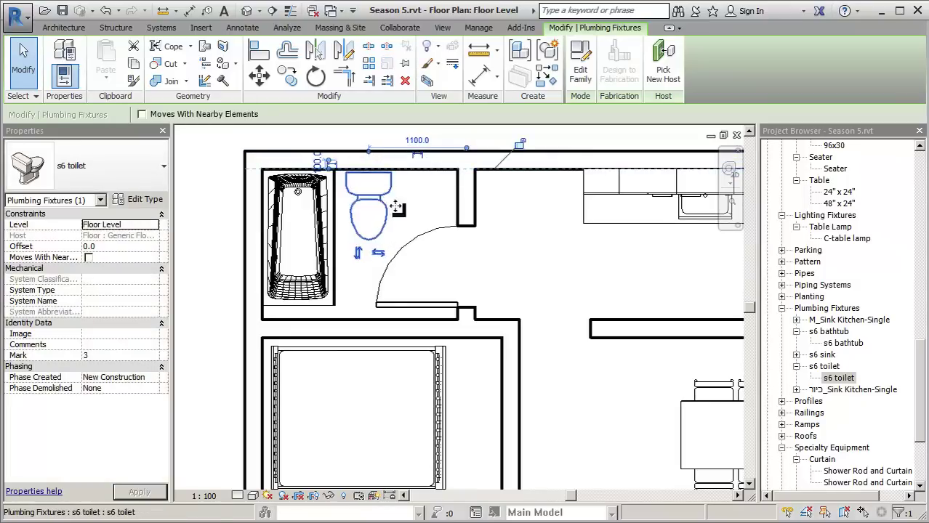
- Place a 19" x 17" s6 sink on the bathroom's top wall beside the toilet
left_click(796, 355)
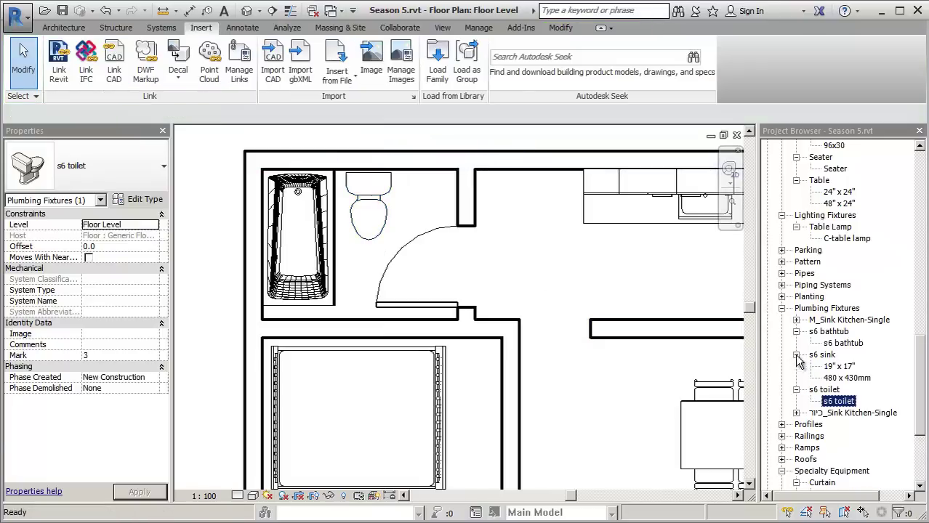
left_click(839, 367)
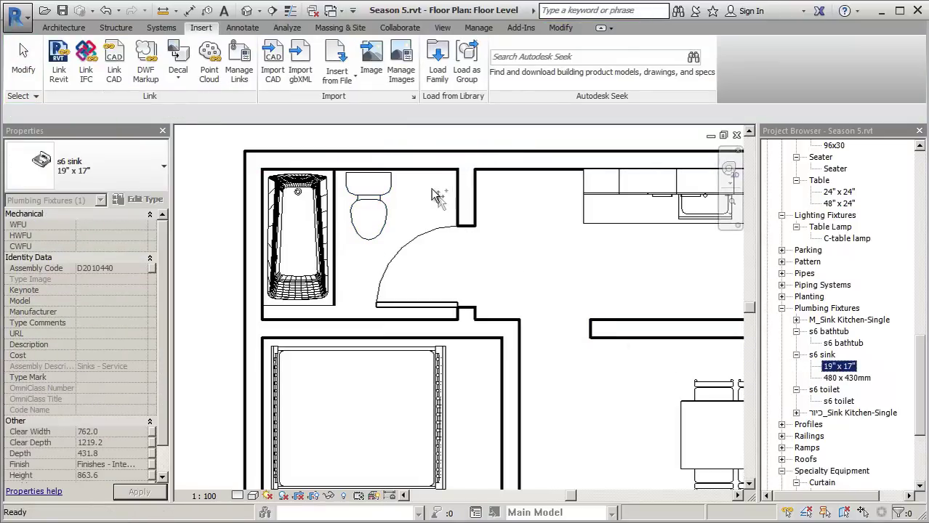
left_click_drag(431, 189, 431, 189)
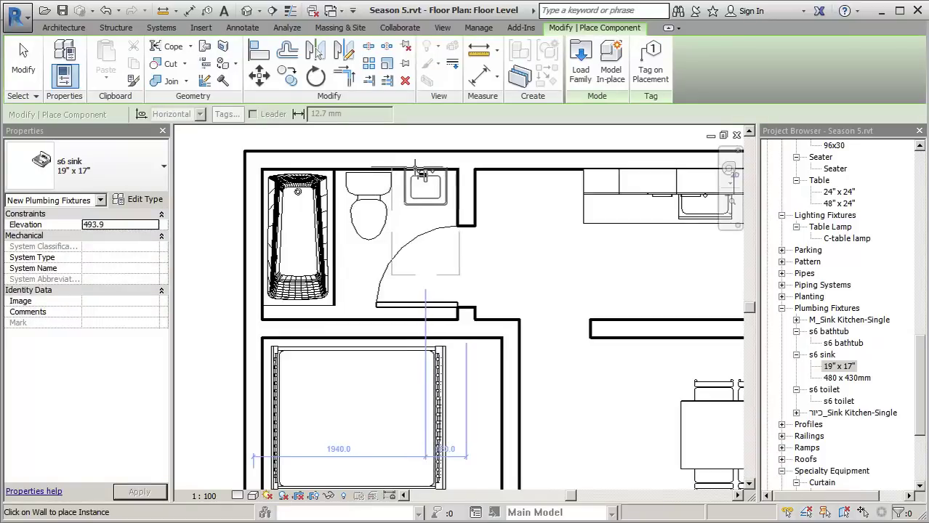
left_click(416, 168)
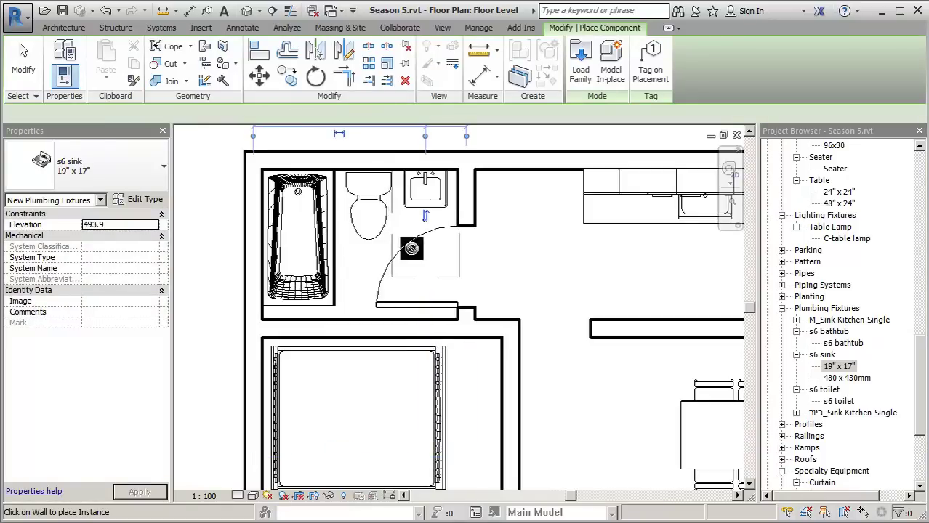
- Recentre the view on the whole plan and bring up the project's save options
scroll(536, 258, "down", 2)
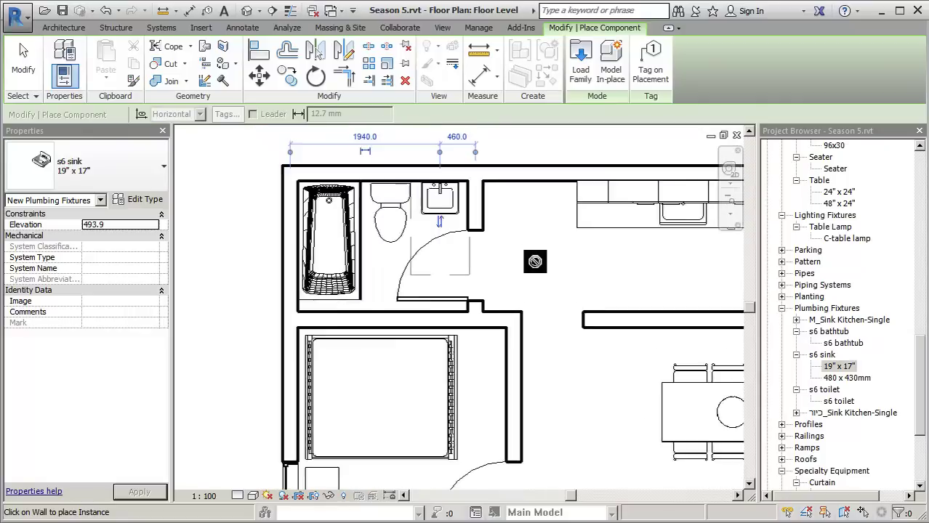
middle_click_drag(536, 257, 468, 211)
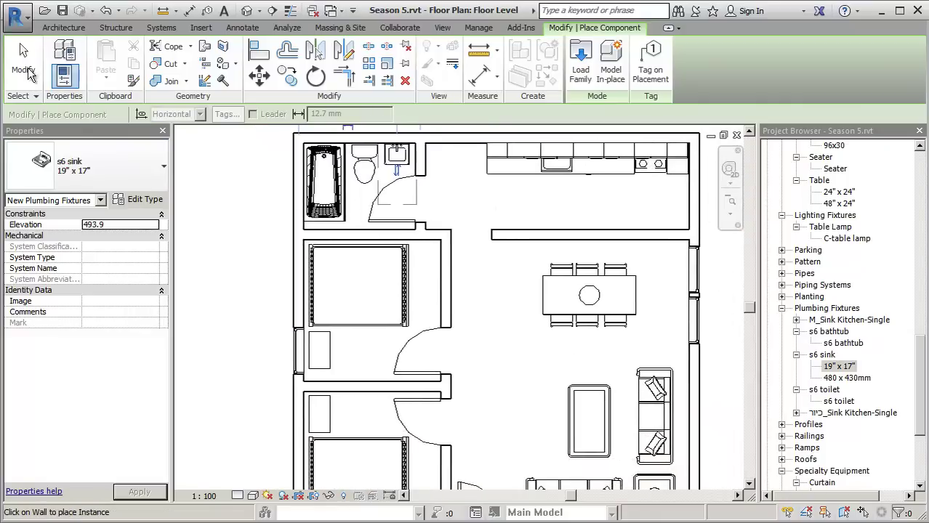
left_click(28, 69)
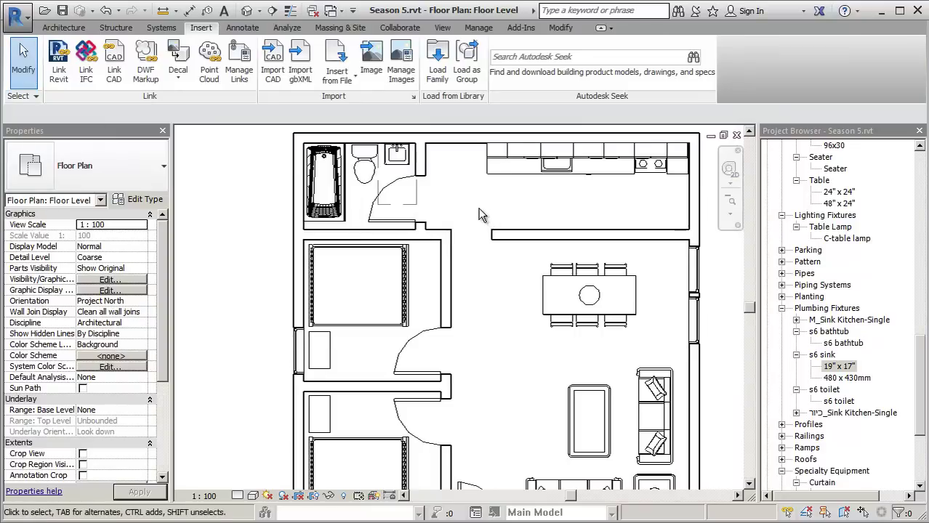
scroll(480, 215, "down", 3)
middle_click_drag(479, 215, 481, 237)
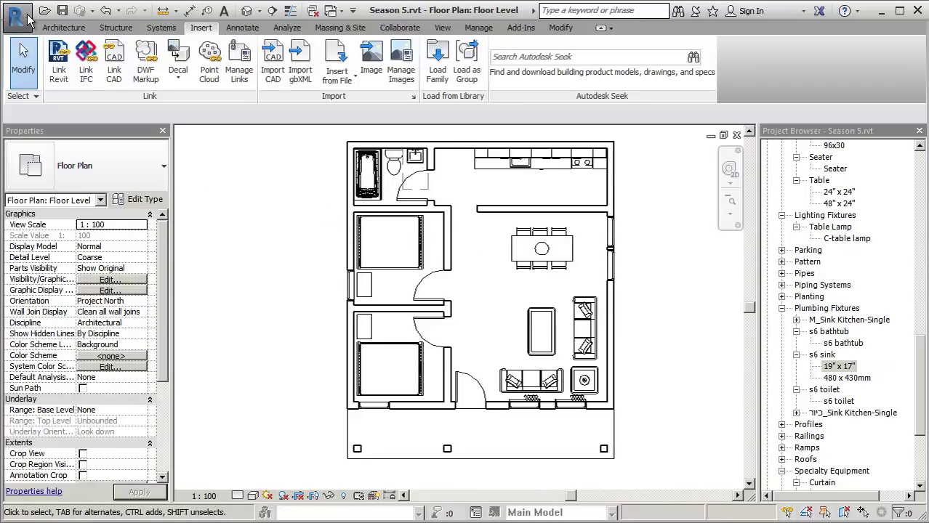
left_click(28, 20)
mouse_move(54, 179)
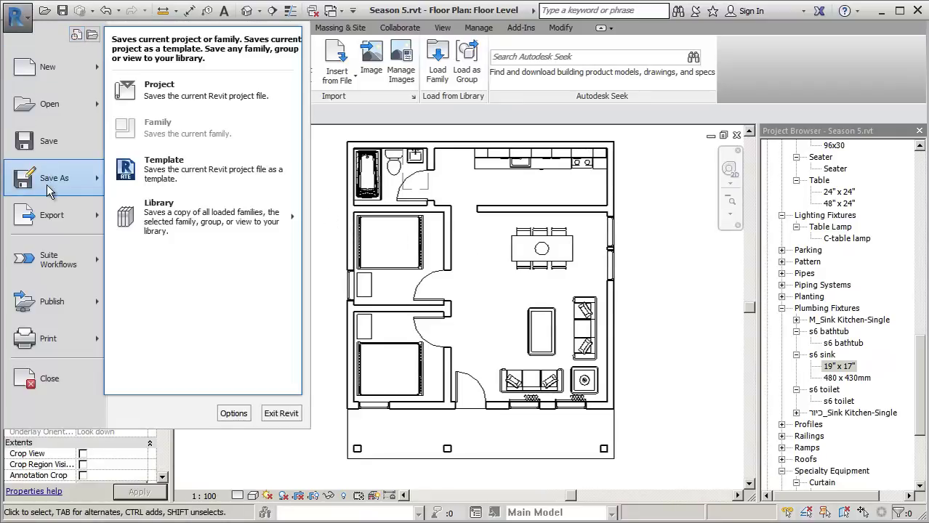
- Save a copy of the project under the new name seas0n 6.rvt
left_click(160, 91)
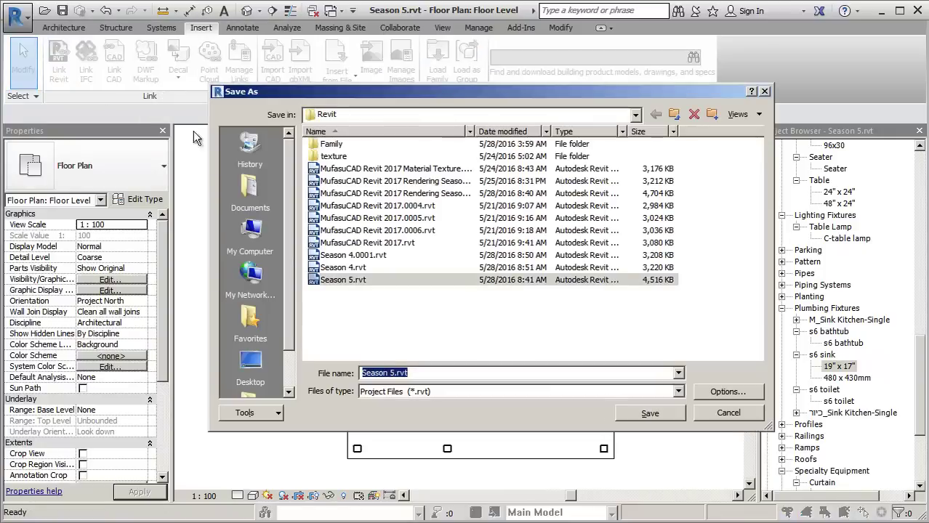
type("seas")
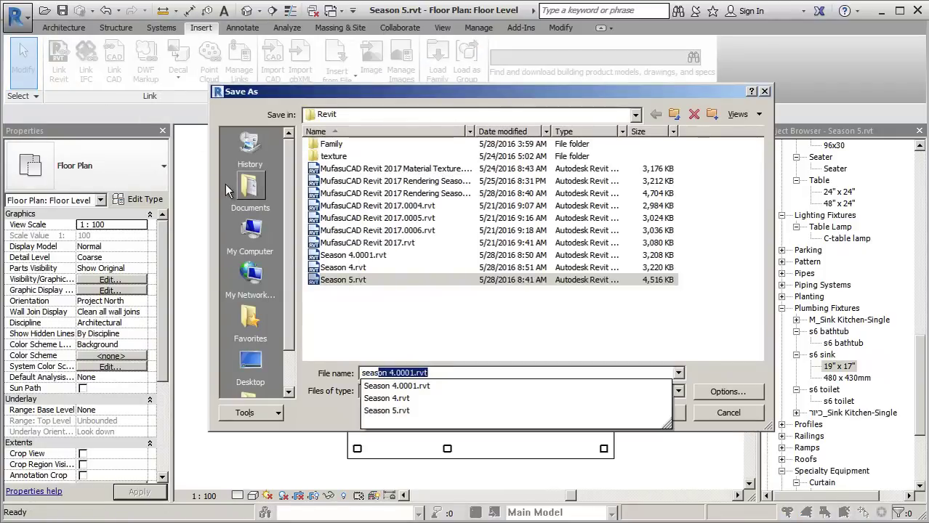
type("0n 6")
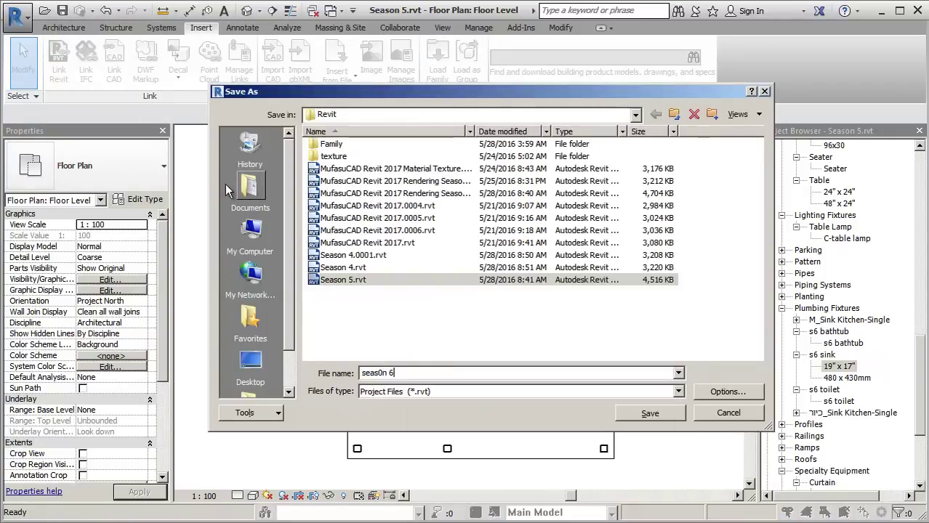
left_click(649, 412)
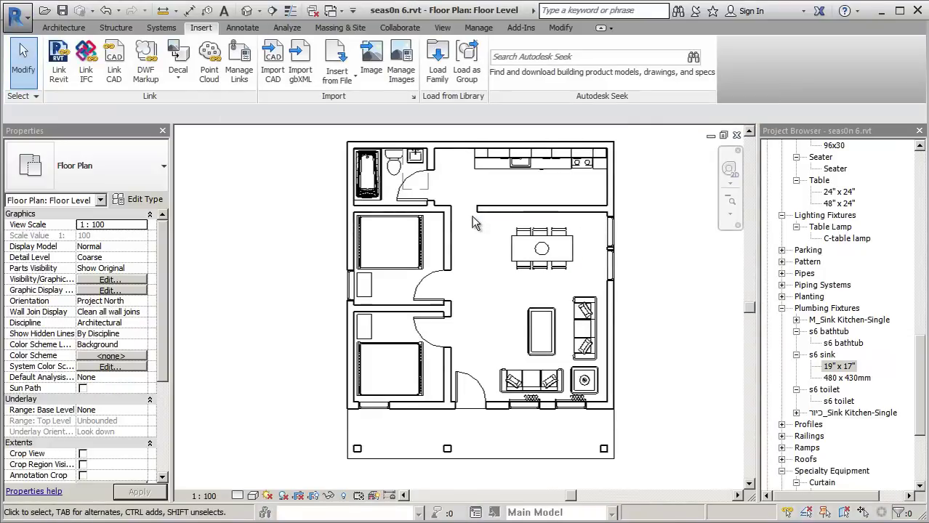
- Zoom in on the bedroom and start a filled region sketched with the Line tool
middle_click_drag(444, 242, 458, 248)
scroll(458, 249, "up", 1)
scroll(458, 248, "up", 1)
scroll(458, 249, "up", 1)
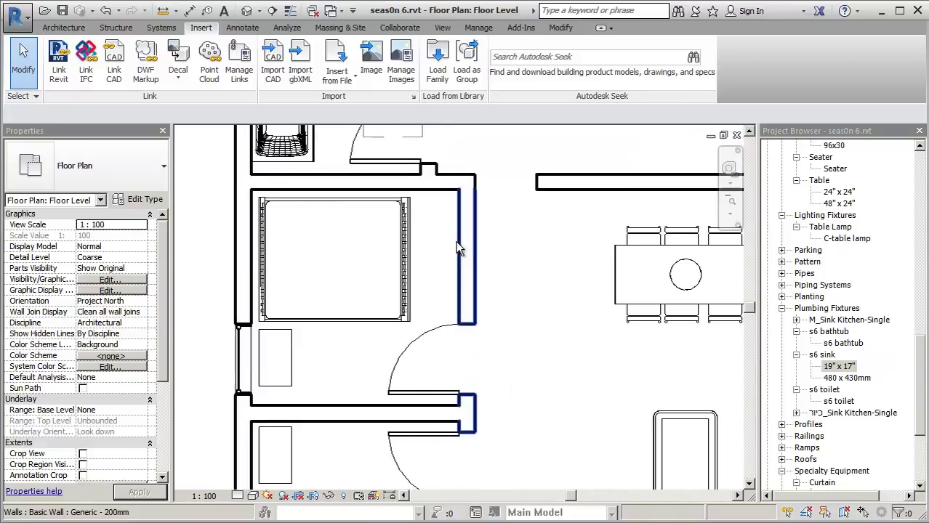
scroll(458, 249, "up", 1)
middle_click_drag(465, 242, 479, 256)
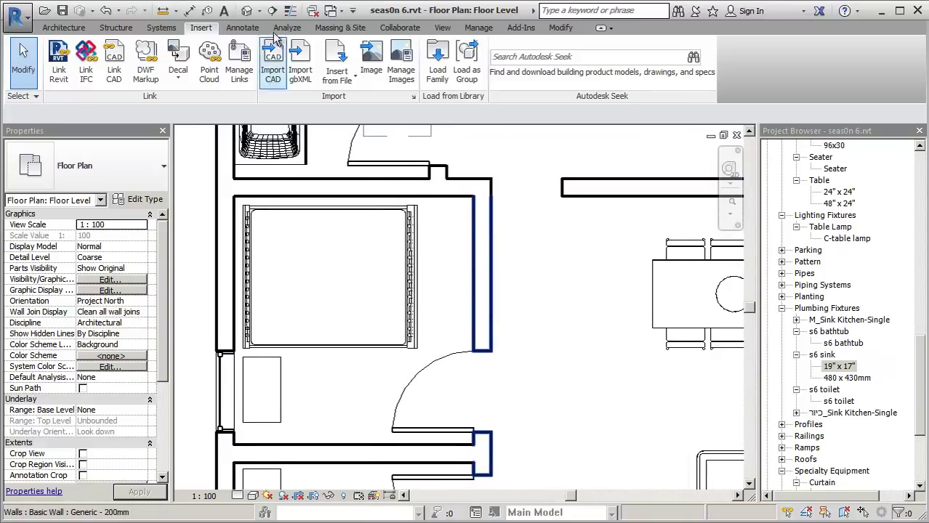
left_click(247, 27)
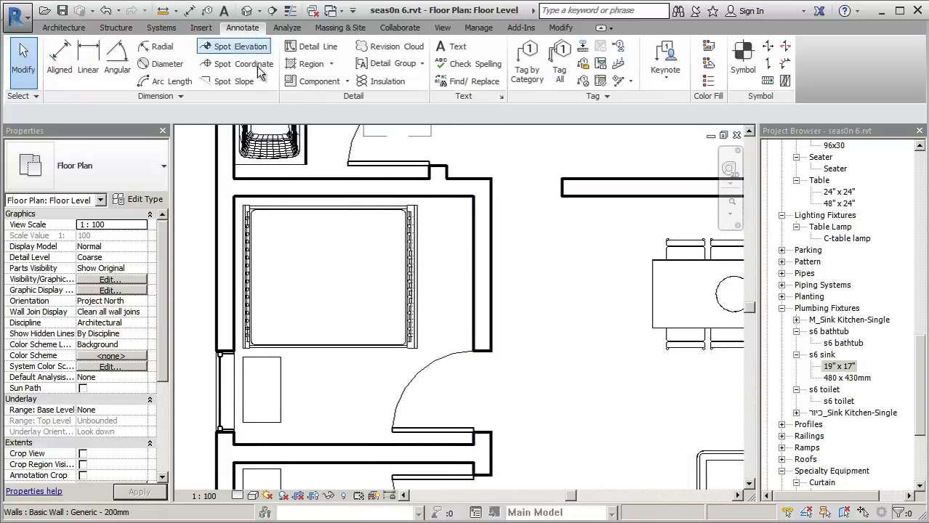
left_click(310, 63)
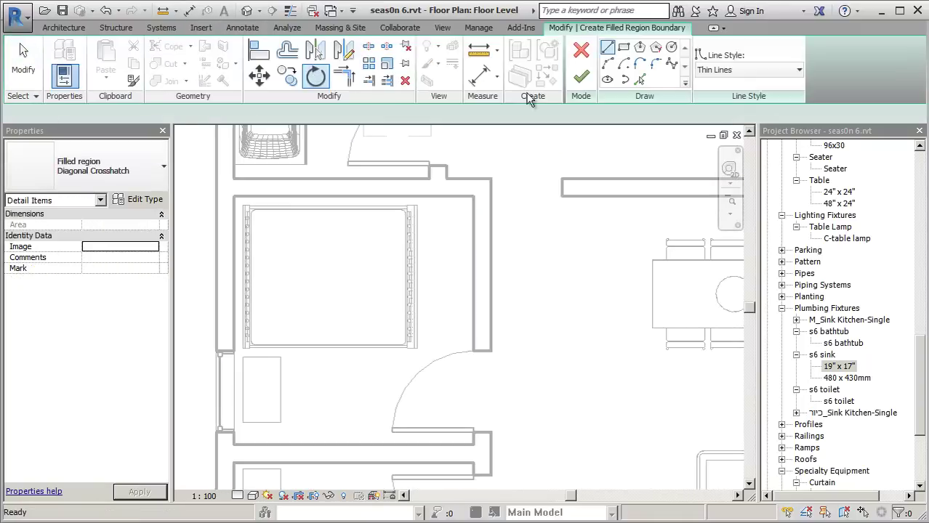
left_click(607, 48)
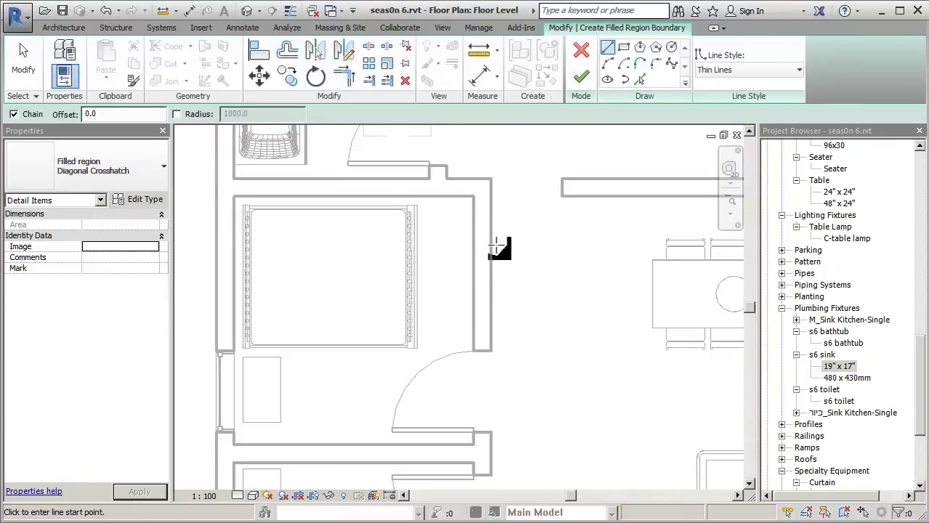
- Trace the region boundary around the bedroom walls, including the 1220 edge and 160 step
scroll(483, 320, "up", 2)
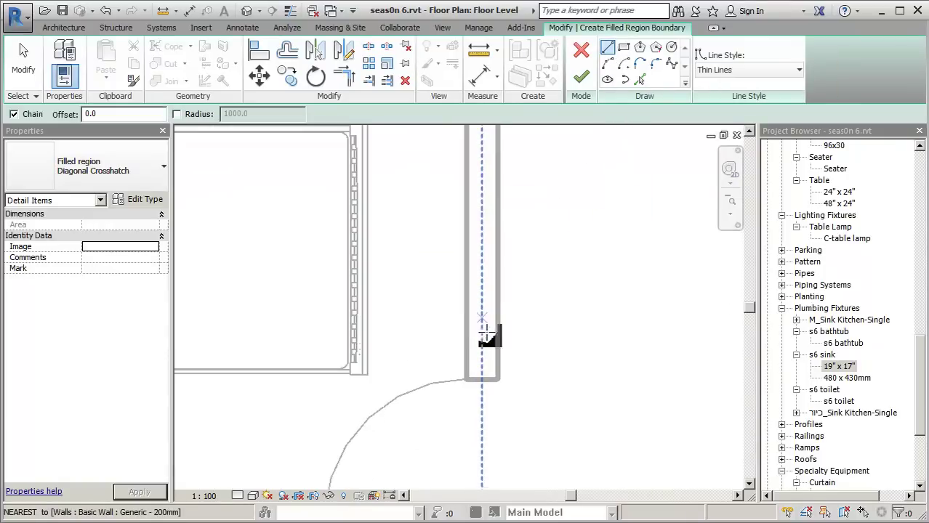
left_click(499, 378)
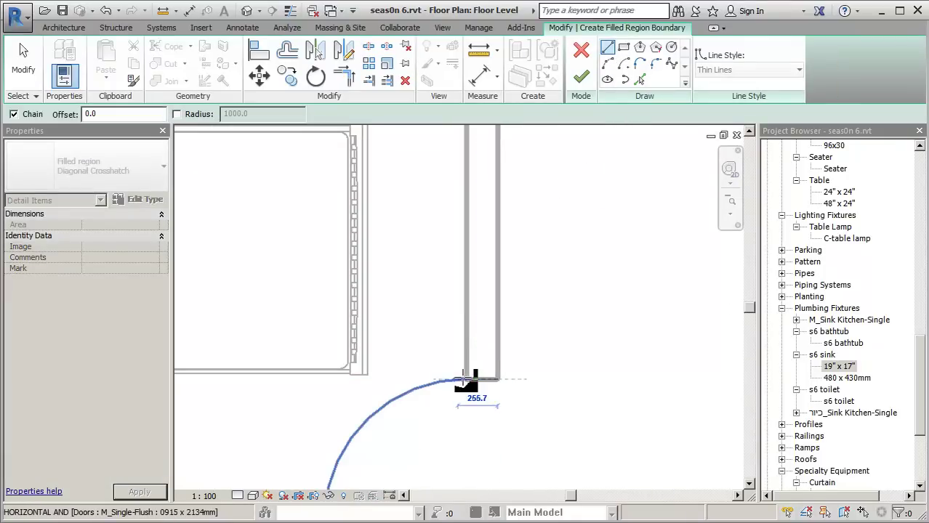
left_click(467, 379)
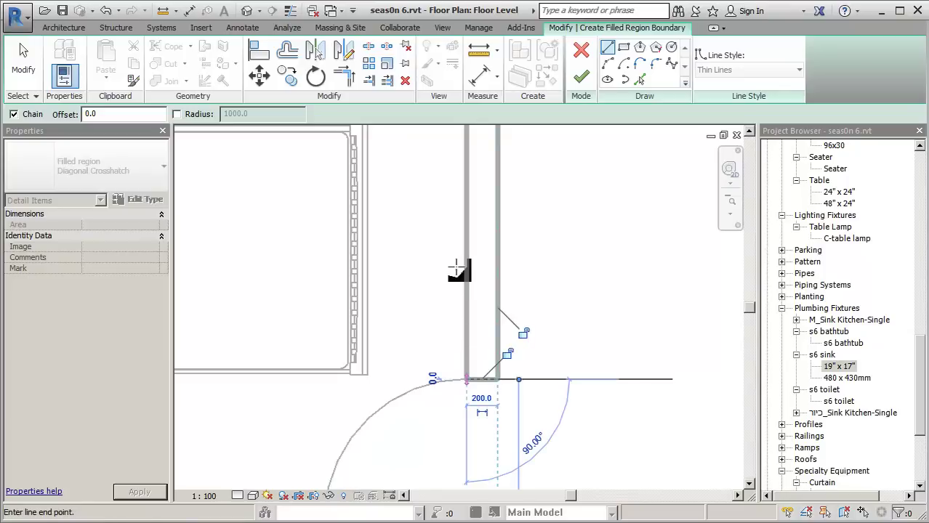
scroll(452, 266, "down", 1)
middle_click_drag(458, 205, 451, 251)
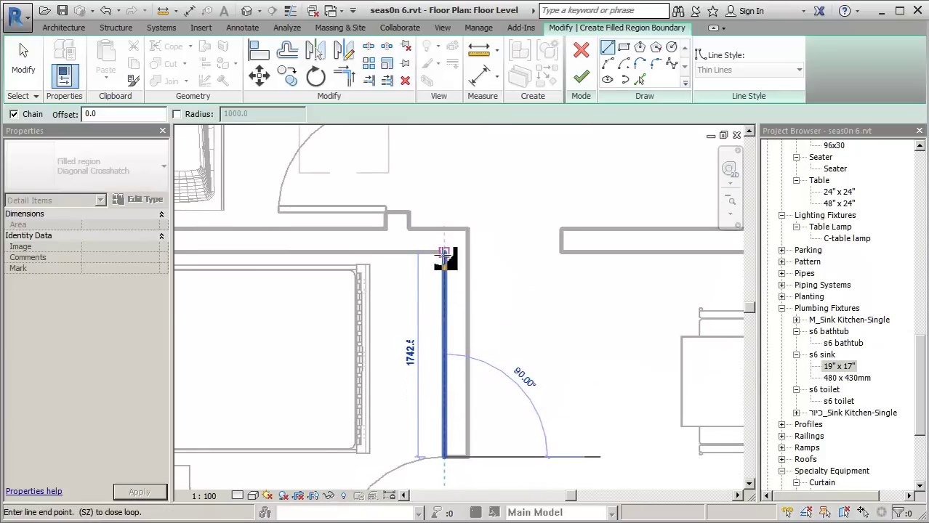
left_click(444, 254)
middle_click_drag(342, 263, 582, 275)
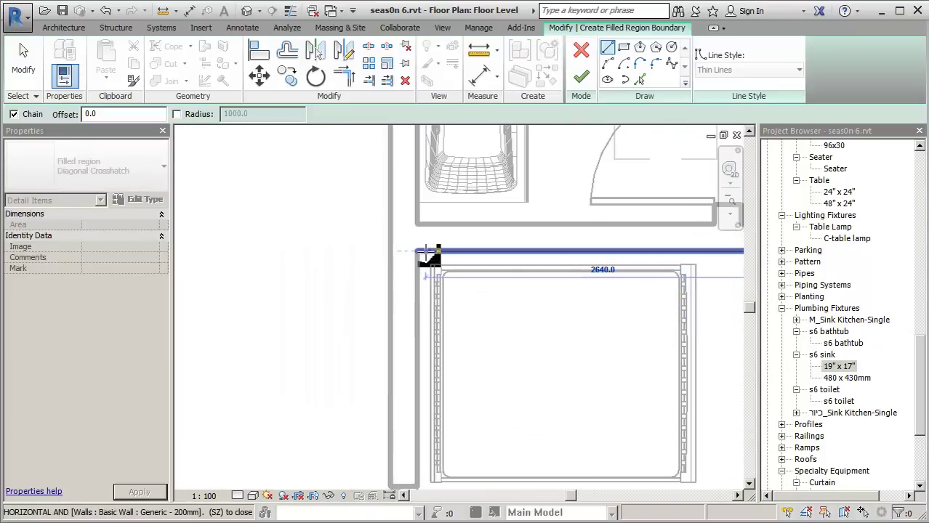
left_click(428, 252)
middle_click_drag(414, 408, 409, 362)
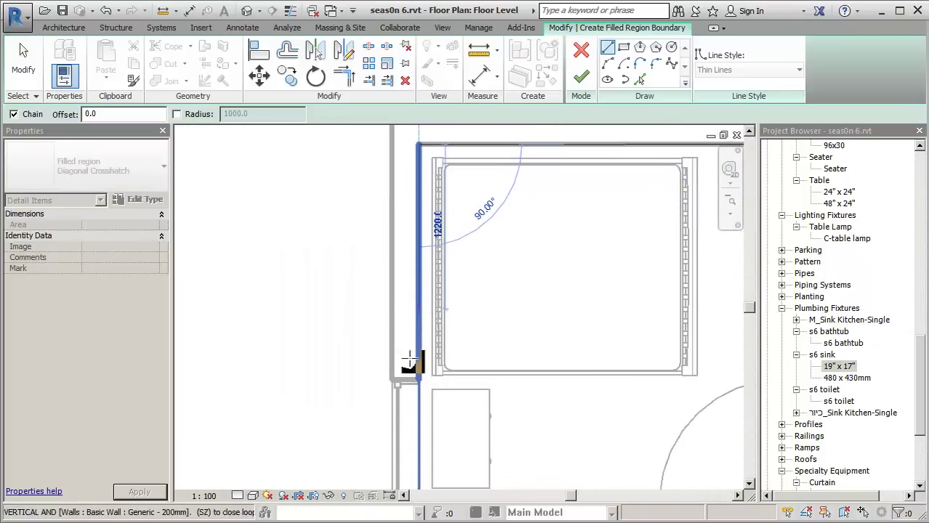
left_click(416, 379)
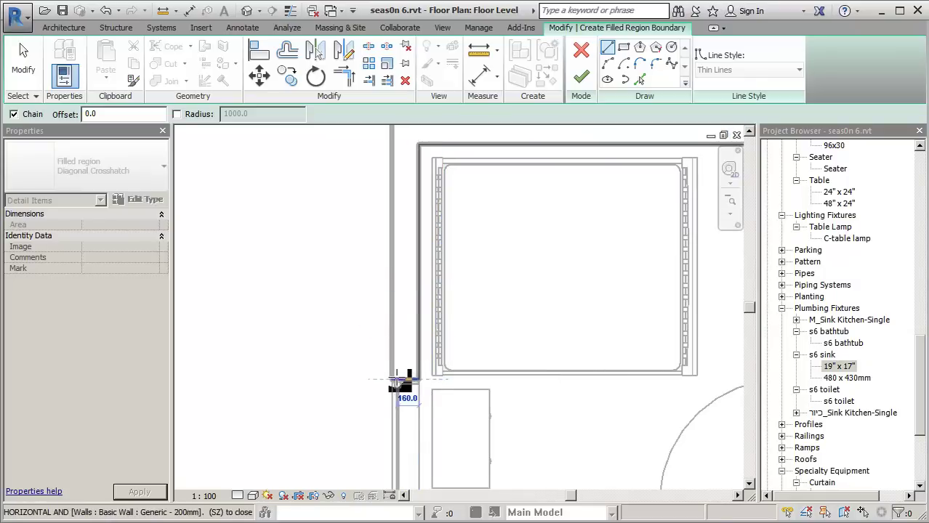
left_click(396, 380)
- Run the boundary 8000 along the top wall and 2242.5 down the right wall
middle_click_drag(425, 281, 390, 416)
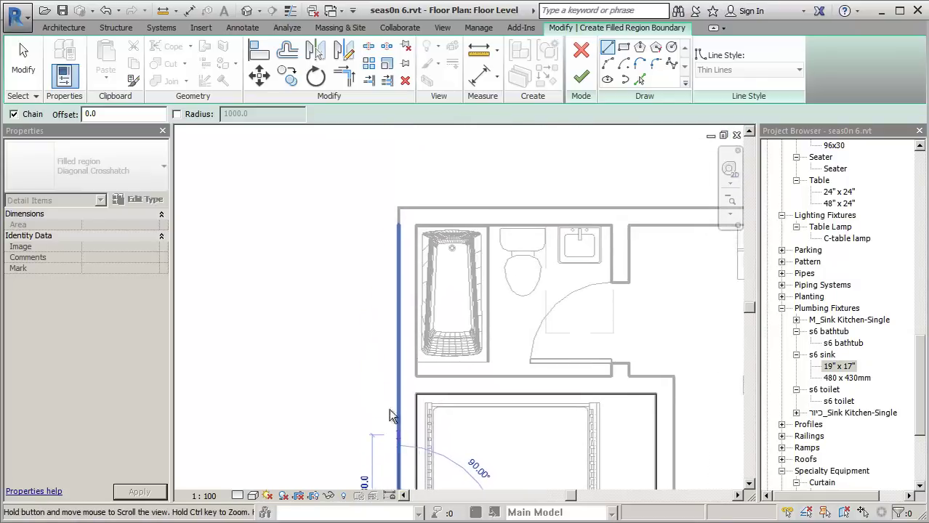
scroll(404, 211, "down", 2)
left_click(404, 208)
scroll(521, 222, "down", 1)
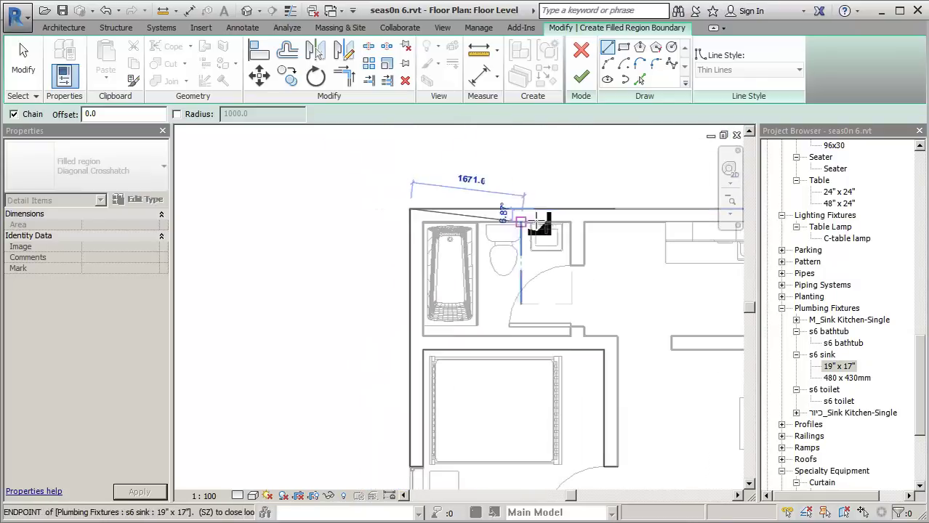
middle_click_drag(536, 222, 237, 218)
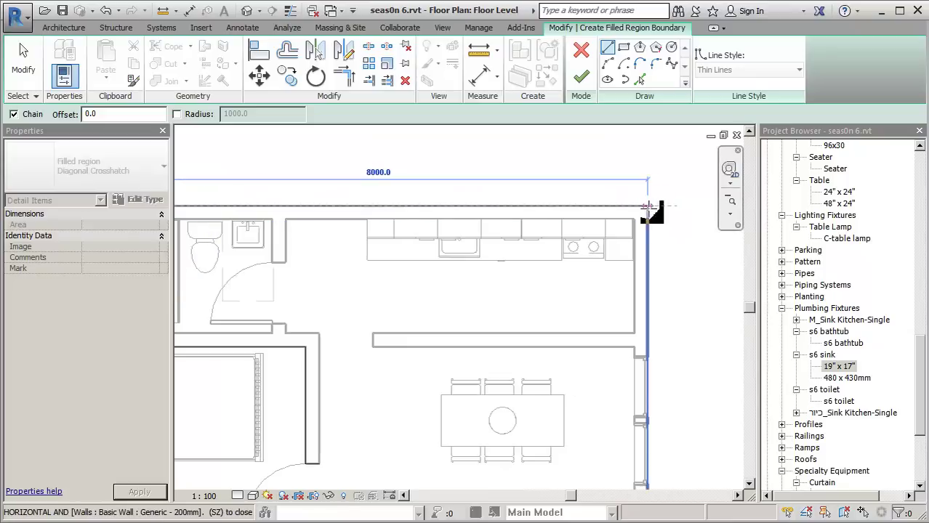
left_click(648, 207)
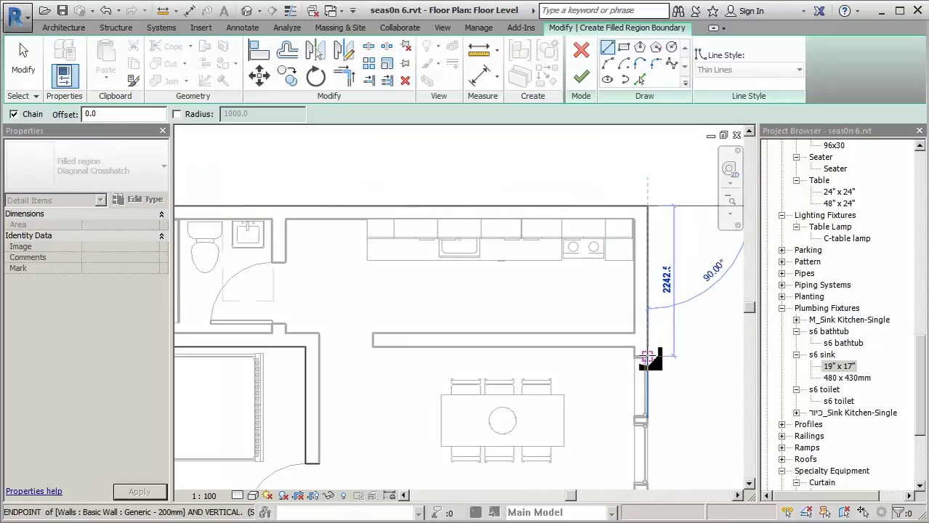
left_click(648, 356)
- Add the 142.5 and 200 wall-end edges, plus the 3900 kitchen and 5200 top-wall edges
left_click(634, 356)
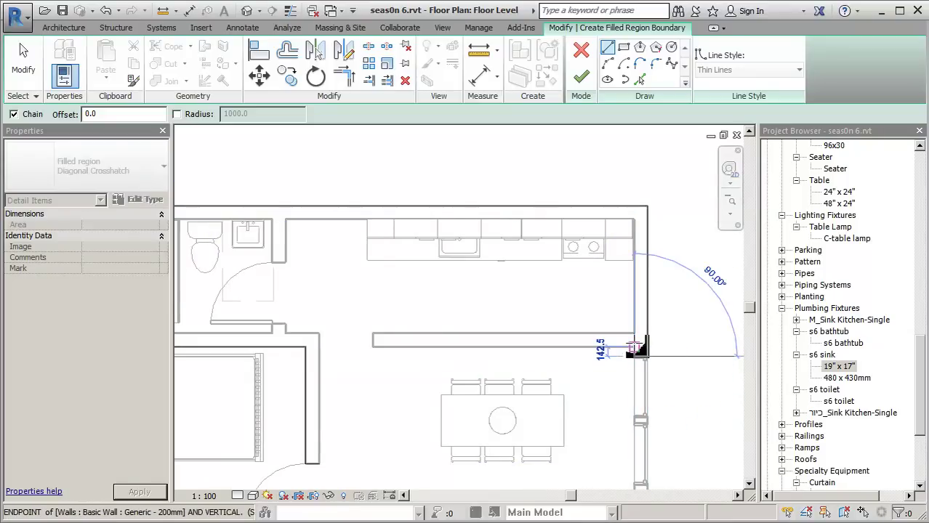
left_click(634, 348)
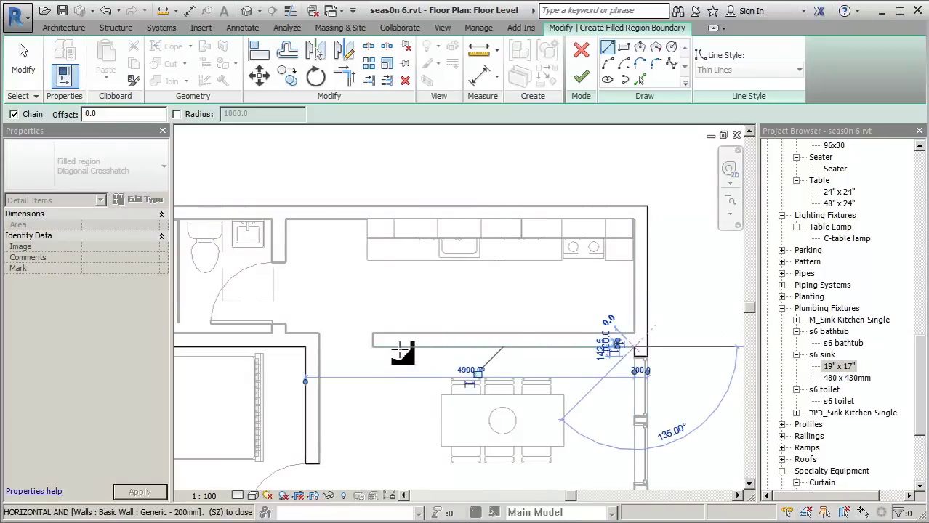
left_click(372, 347)
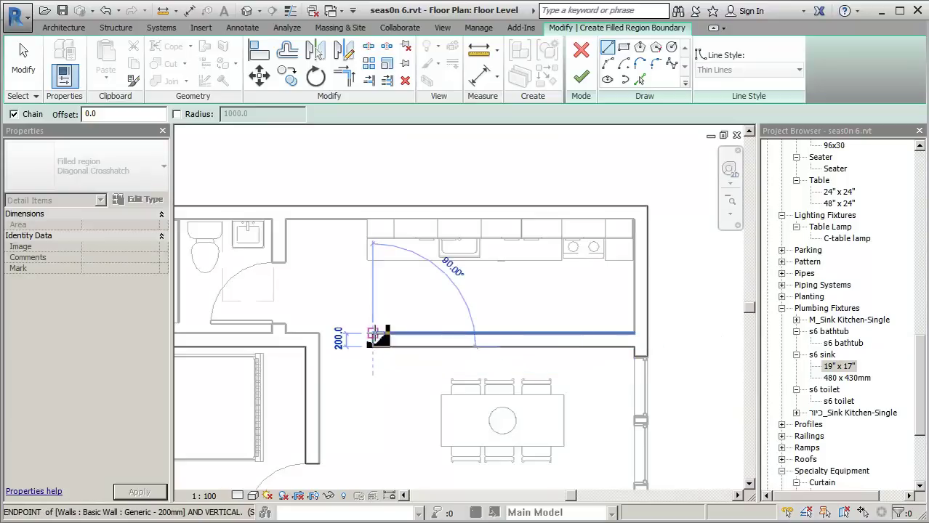
left_click(372, 334)
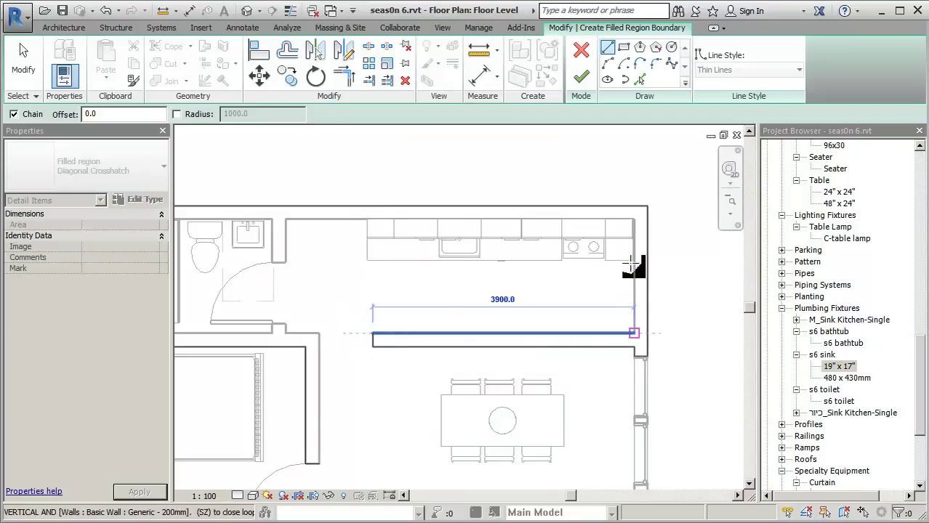
left_click(634, 333)
left_click(634, 218)
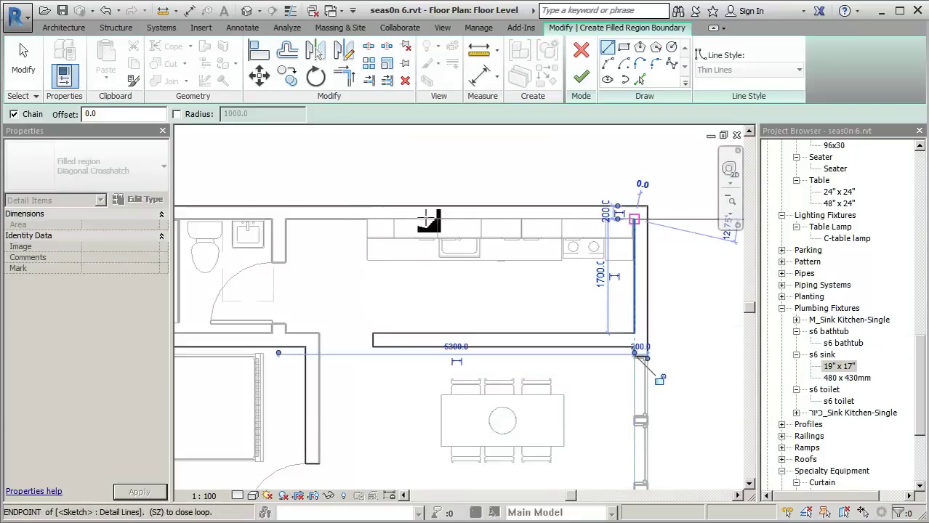
left_click(286, 220)
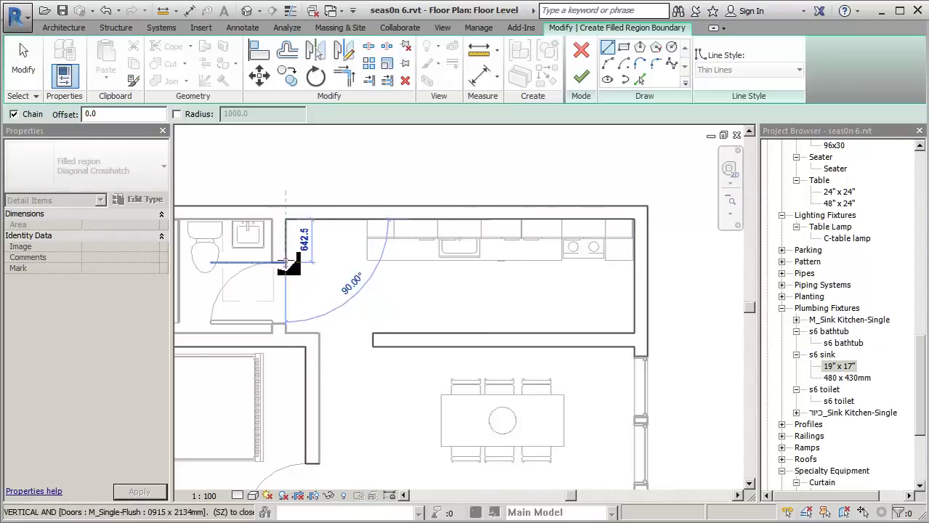
- Continue the boundary past the bathroom door's 144.3 step and 1700 down its left wall
left_click(285, 262)
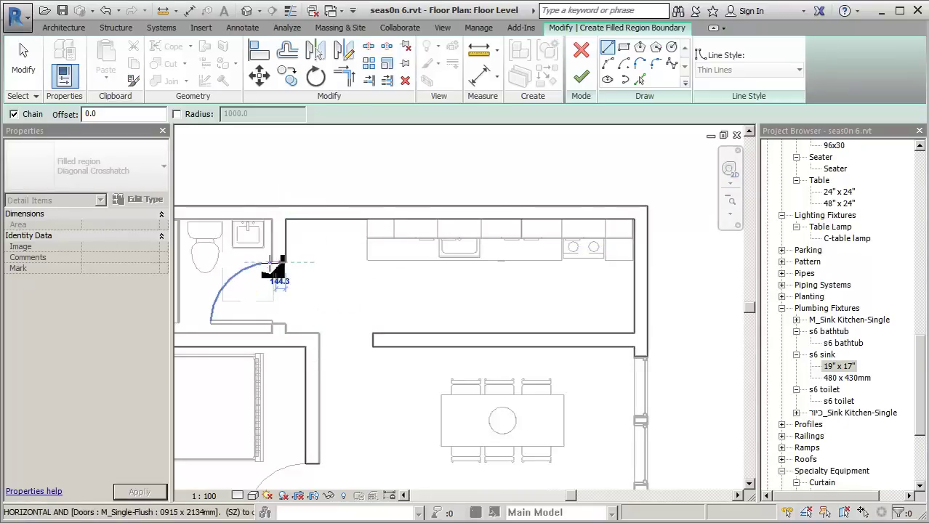
left_click(270, 262)
left_click(272, 279)
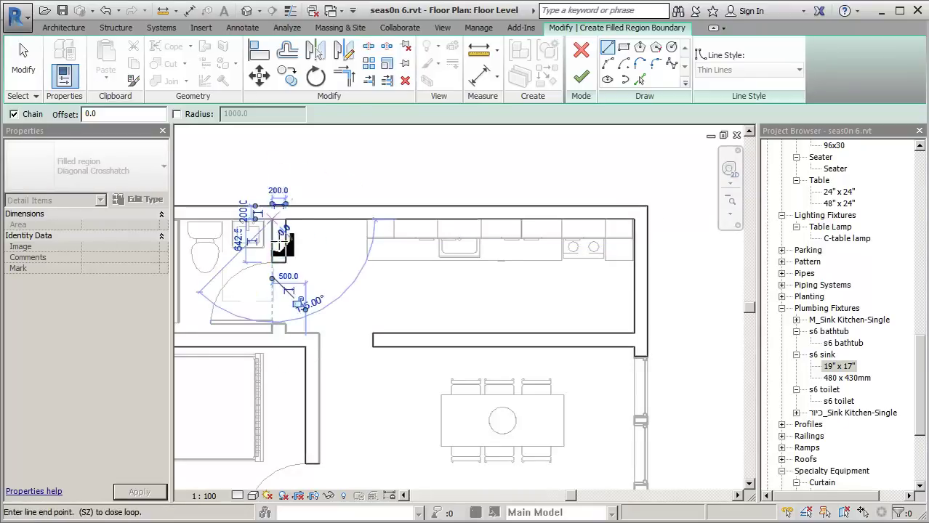
mouse_move(282, 234)
middle_mouse_down()
mouse_move(435, 280)
mouse_move(459, 270)
middle_mouse_up()
left_click(428, 248)
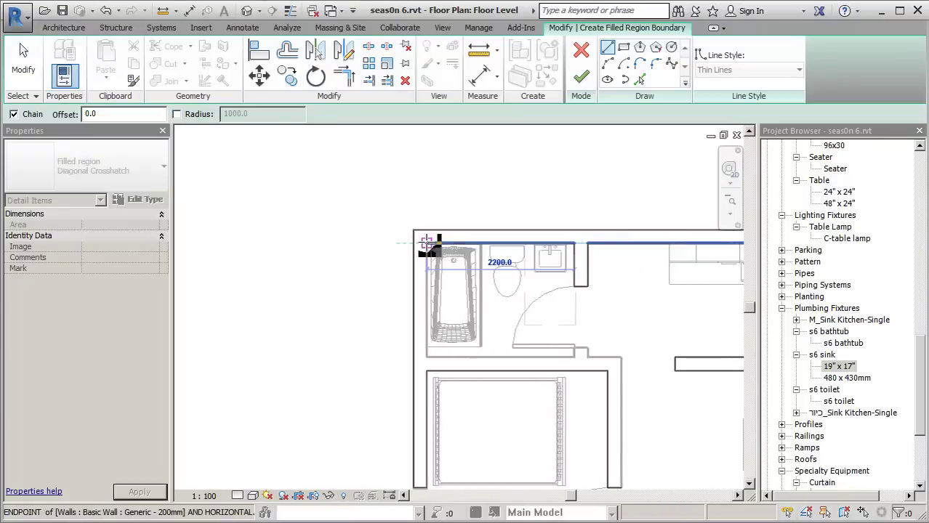
left_click(487, 358)
left_click(574, 357)
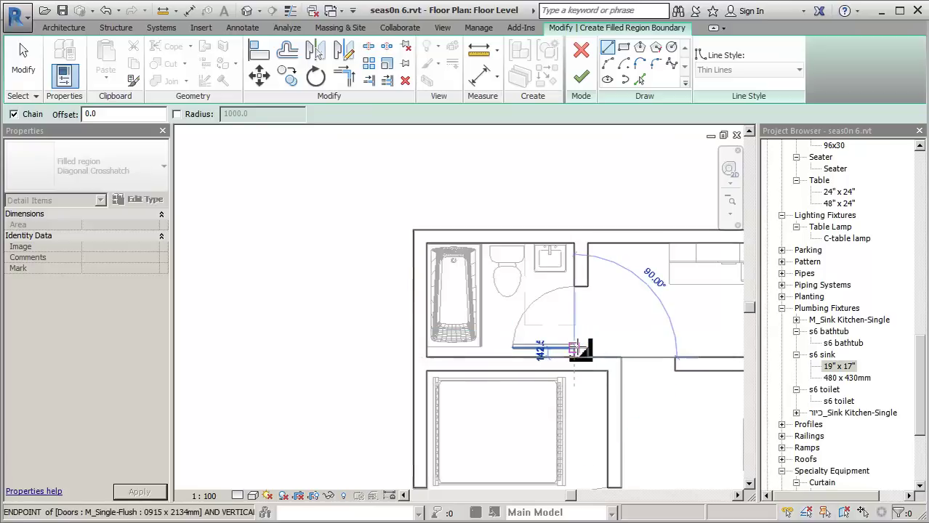
left_click(588, 349)
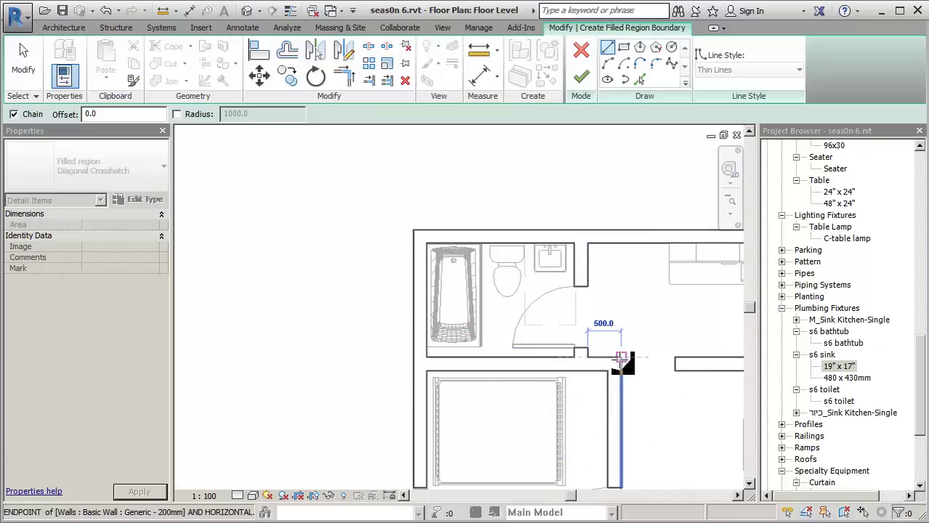
middle_click_drag(621, 358, 593, 251)
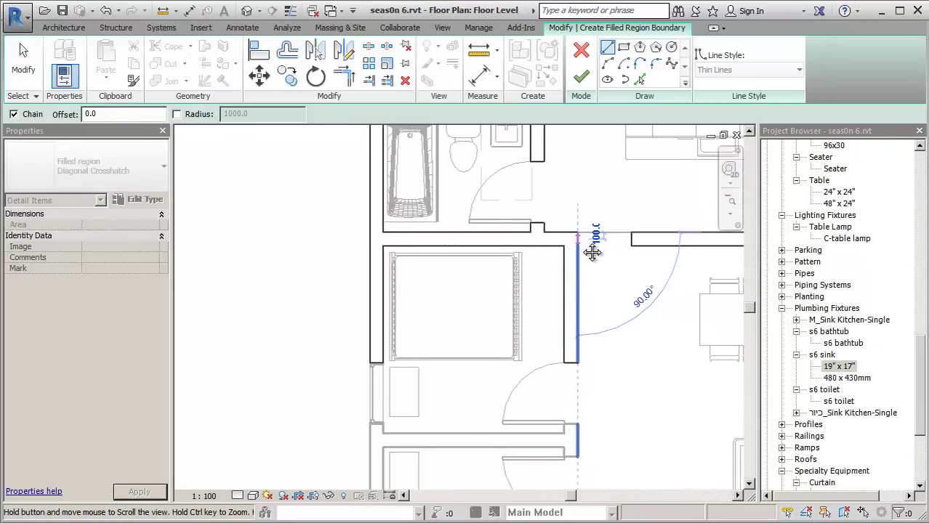
left_click(578, 361)
mouse_move(617, 390)
middle_mouse_down()
mouse_move(576, 266)
mouse_move(597, 193)
mouse_move(573, 225)
middle_mouse_up()
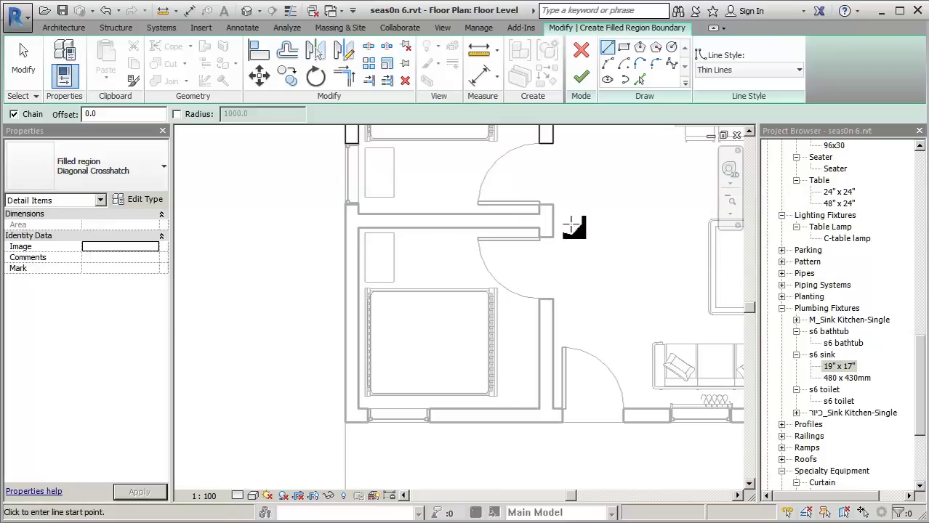
- Add a short boundary line at the door edge, then restart the Line tool with LI
left_click(554, 238)
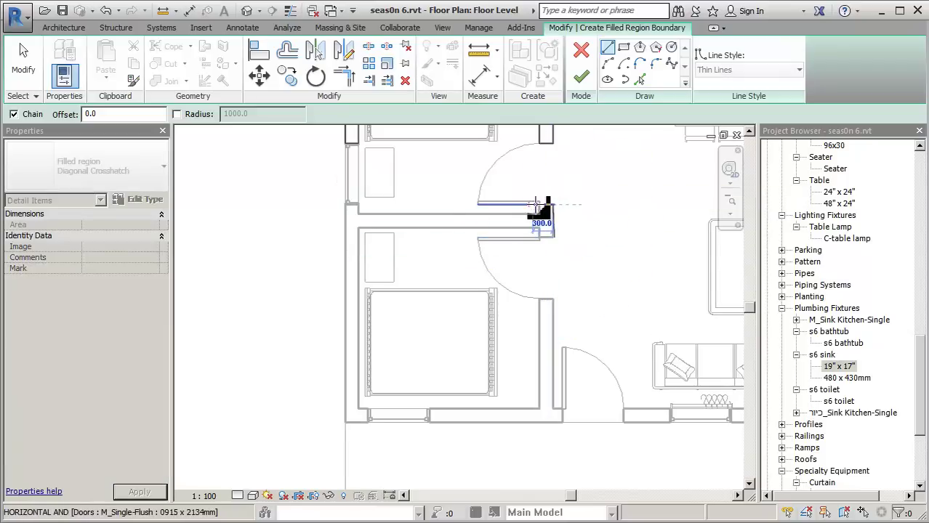
scroll(547, 222, "up", 2)
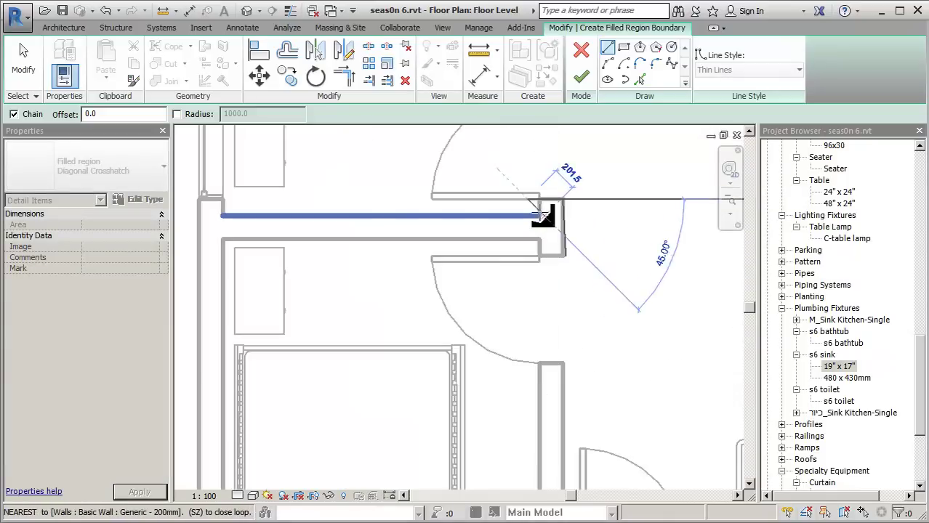
scroll(541, 212, "up", 2)
left_click(538, 211)
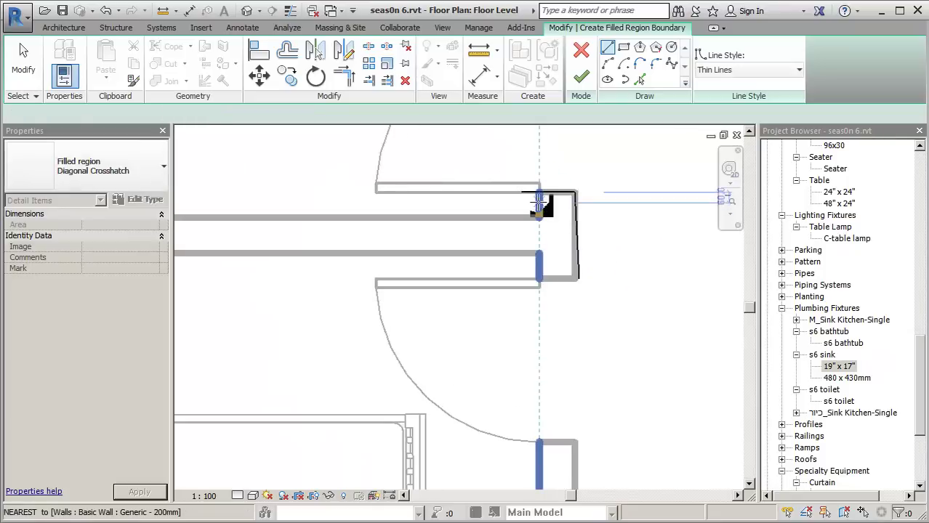
key("Escape")
scroll(540, 209, "down", 4)
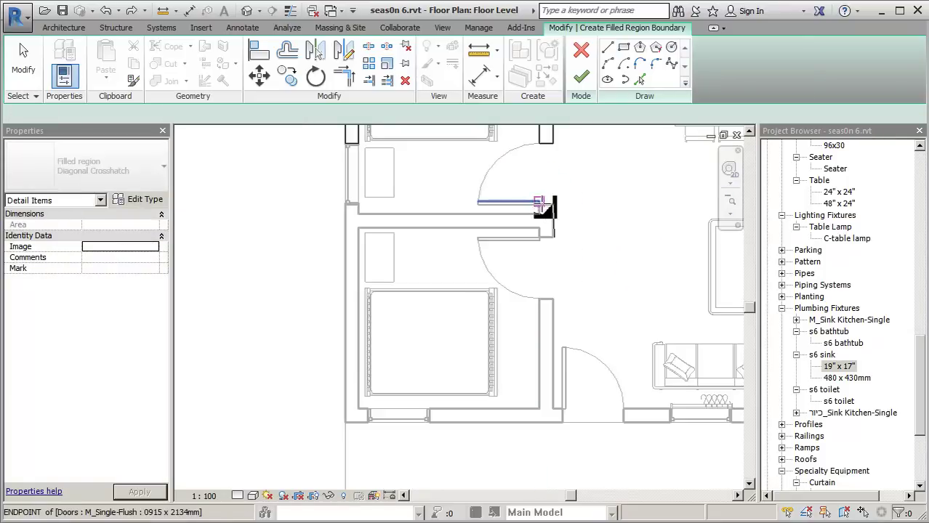
key("l")
key("i")
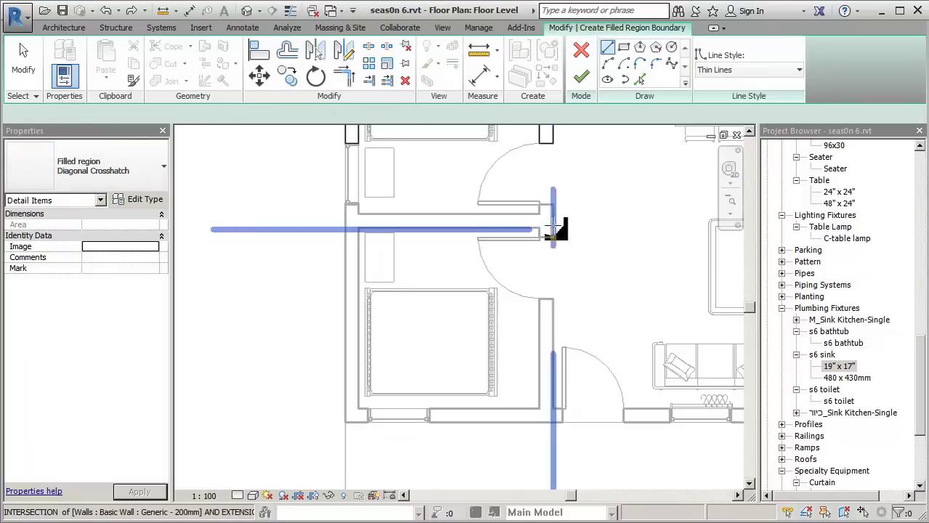
scroll(553, 232, "up", 5)
middle_click_drag(560, 259, 550, 298)
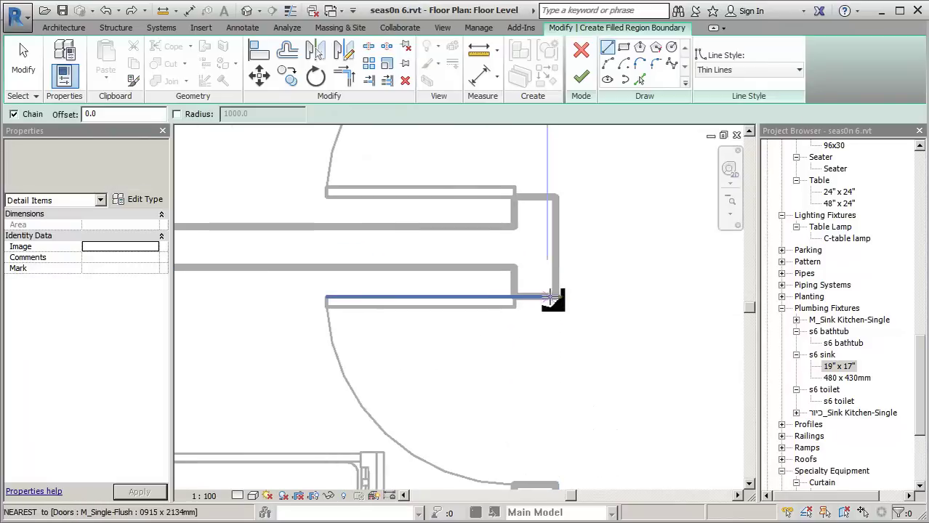
- Trace the boundary up the wall end and along two 2700.0 wall runs with a 200.0 step
left_click(555, 297)
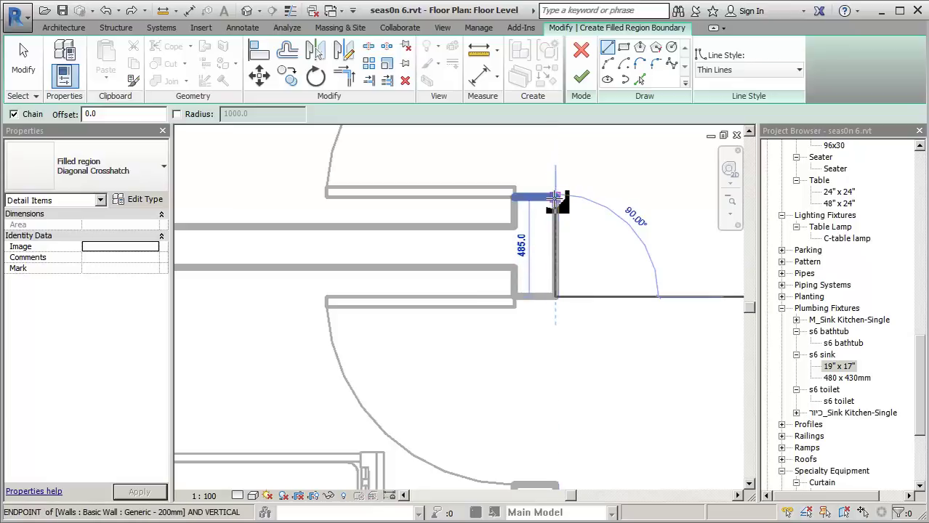
left_click(554, 197)
left_click(514, 197)
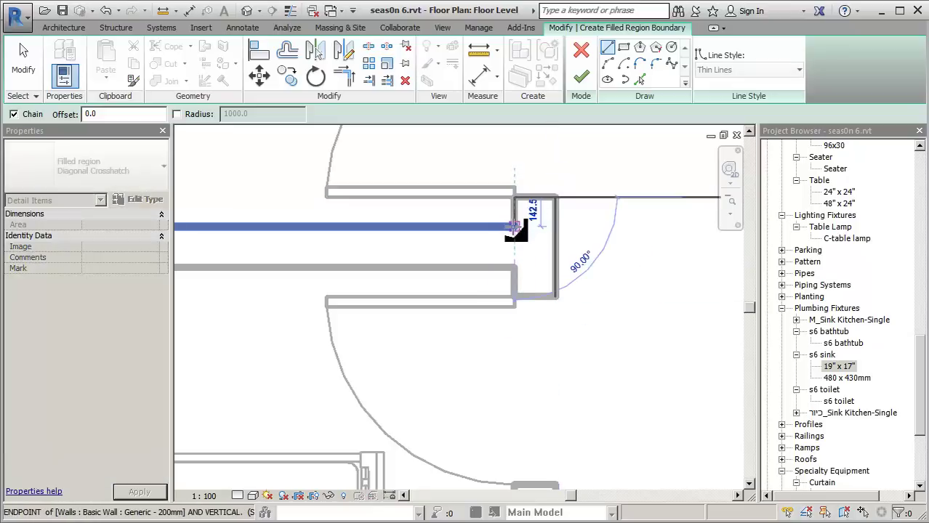
middle_click_drag(510, 235, 504, 250)
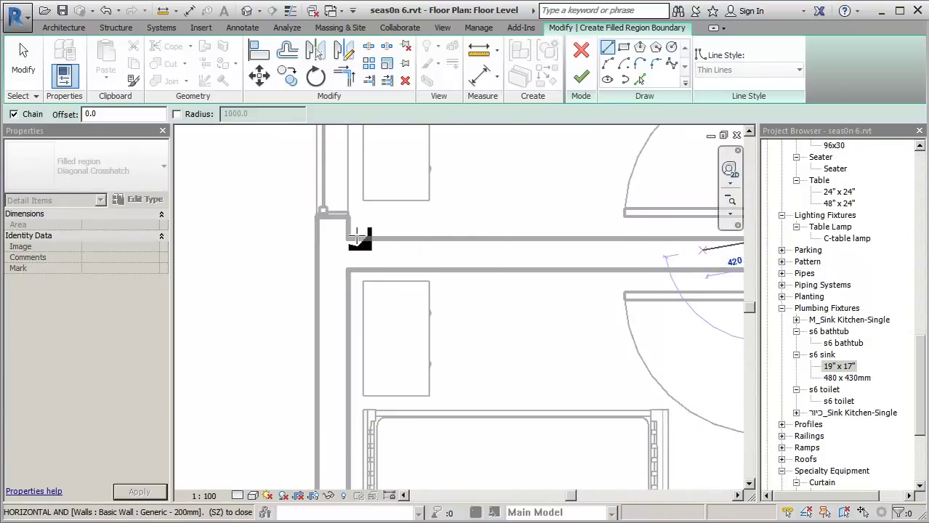
left_click(348, 236)
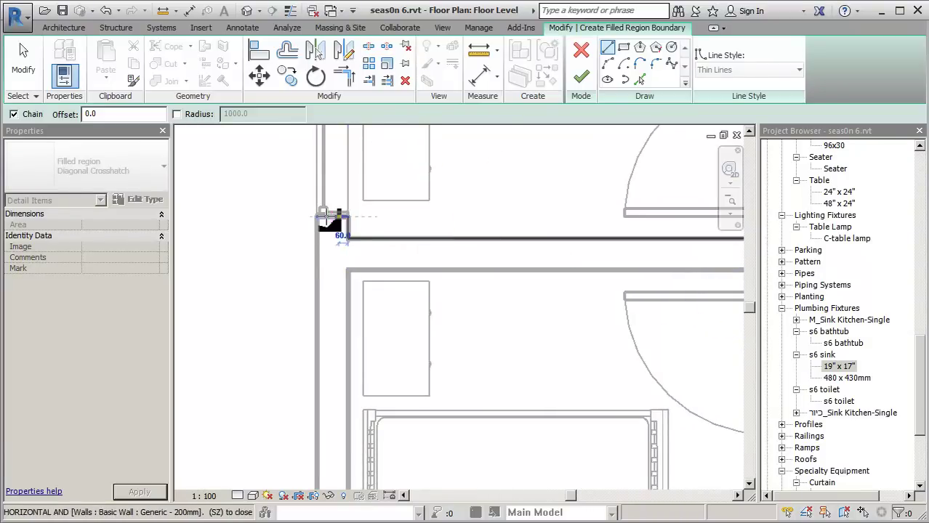
middle_click_drag(320, 218, 367, 238)
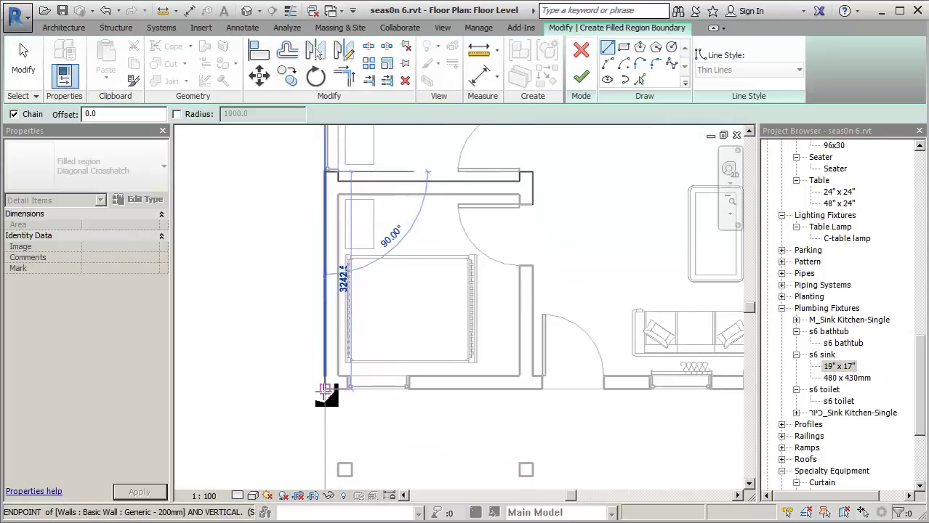
scroll(327, 391, "up", 3)
scroll(345, 385, "up", 1)
left_click(343, 385)
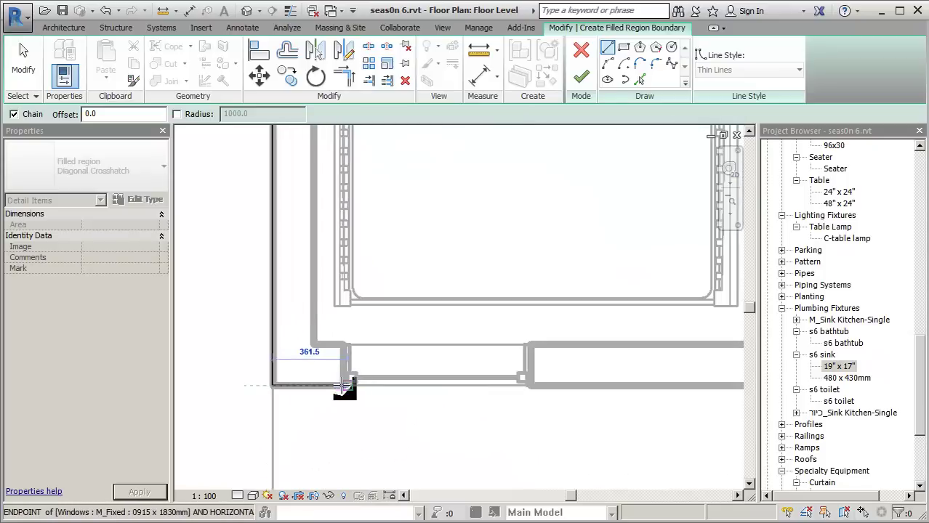
left_click(327, 345)
middle_click_drag(322, 322, 345, 309)
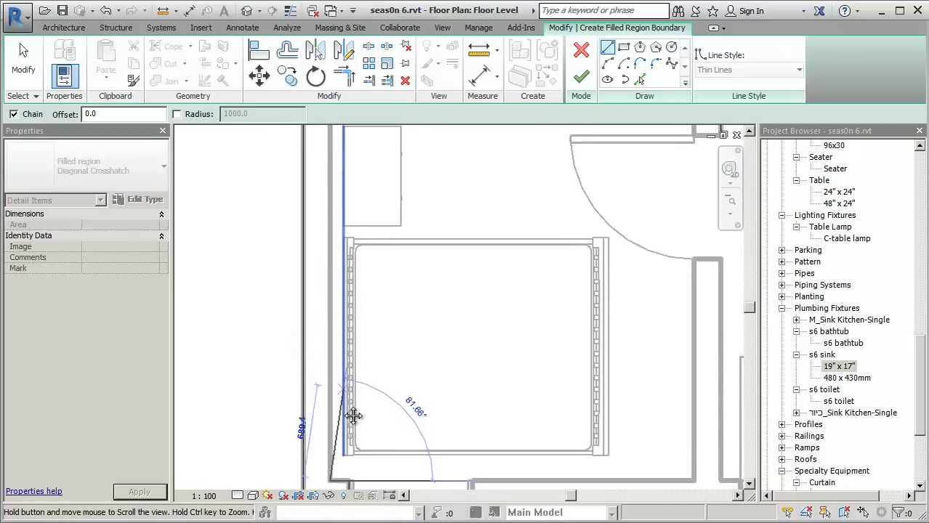
middle_click_drag(322, 215, 319, 210)
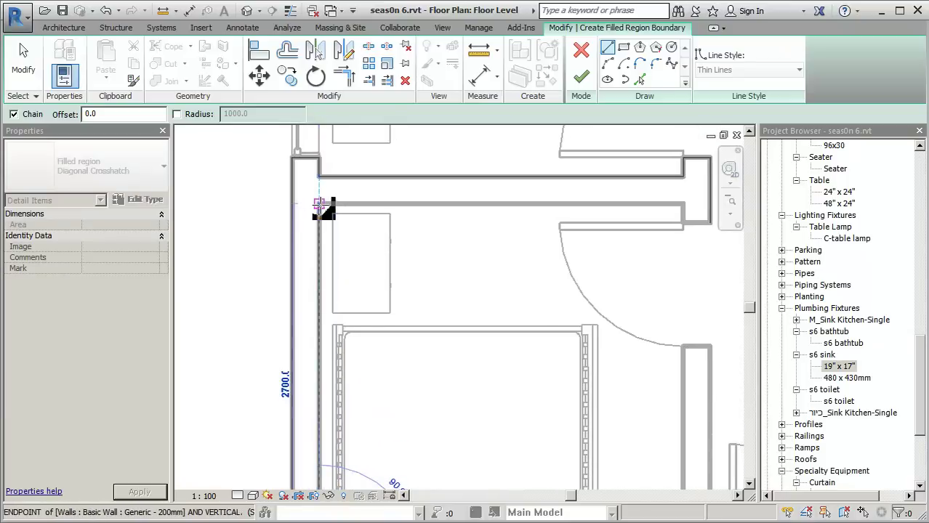
left_click(683, 216)
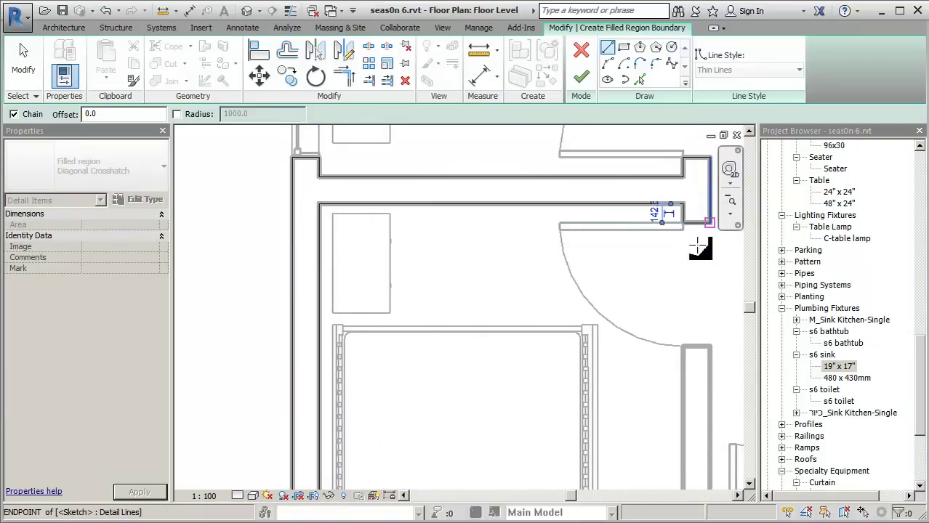
scroll(694, 229, "down", 2)
middle_click_drag(676, 281, 563, 221)
scroll(556, 247, "up", 2)
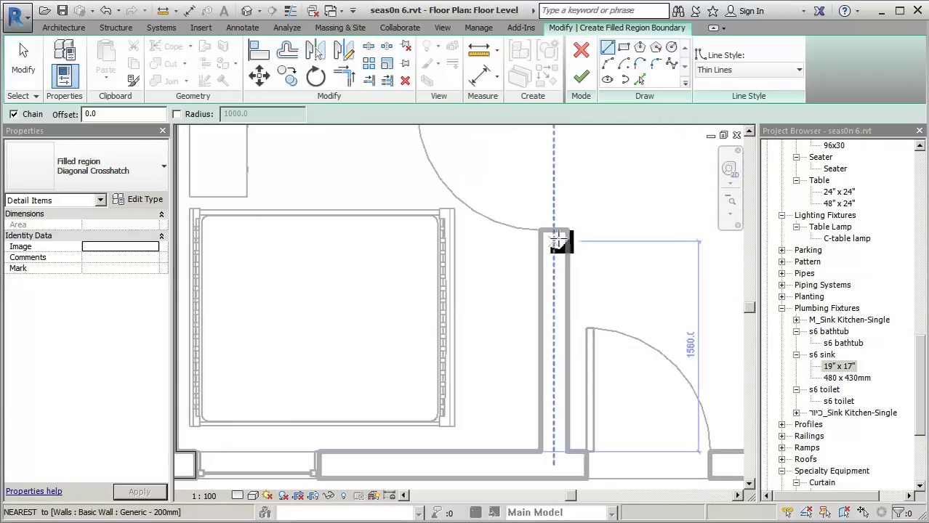
- Close a loop around the lower bedroom wall: 200.0 end, 1642.5 face, bottom wall
left_click(565, 229)
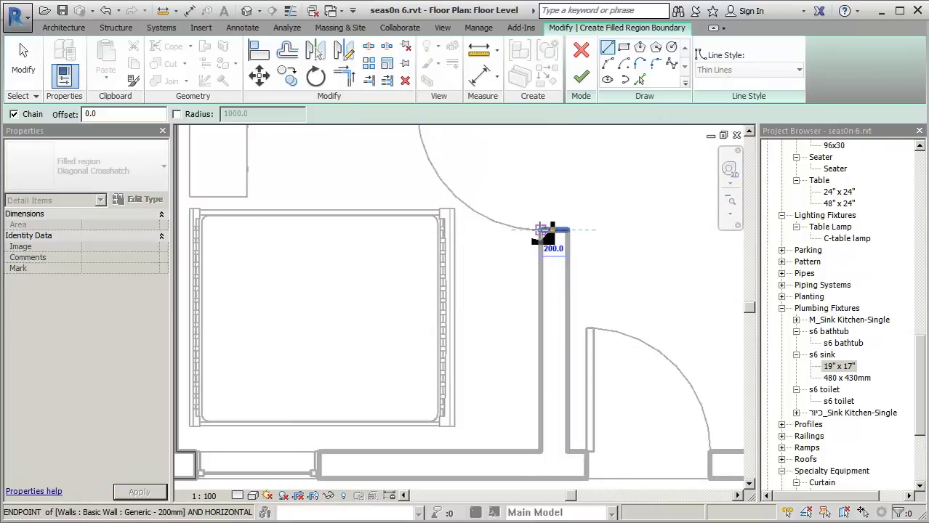
left_click(542, 231)
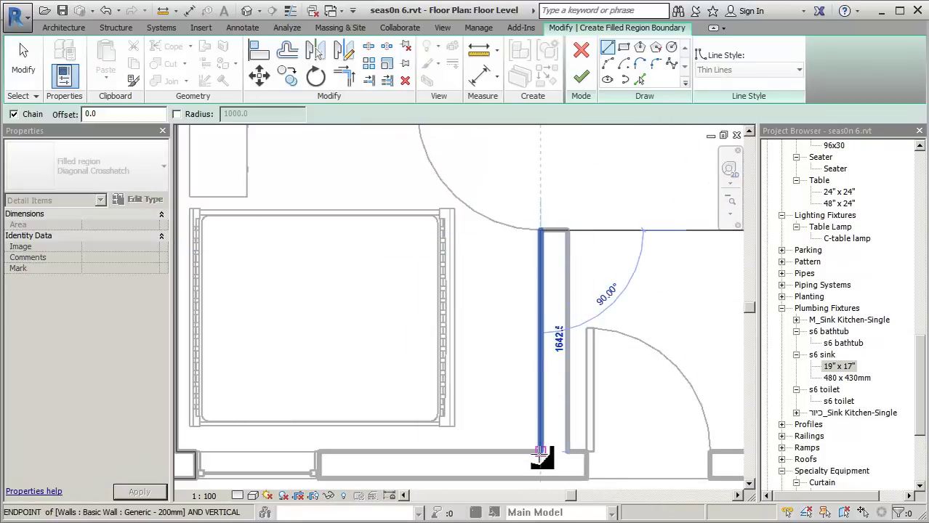
left_click(375, 440)
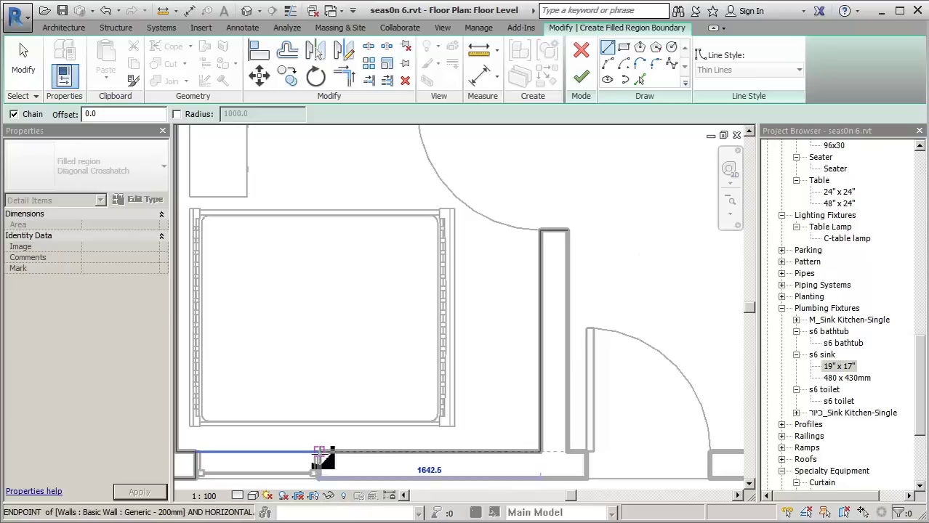
left_click(319, 452)
left_click(318, 477)
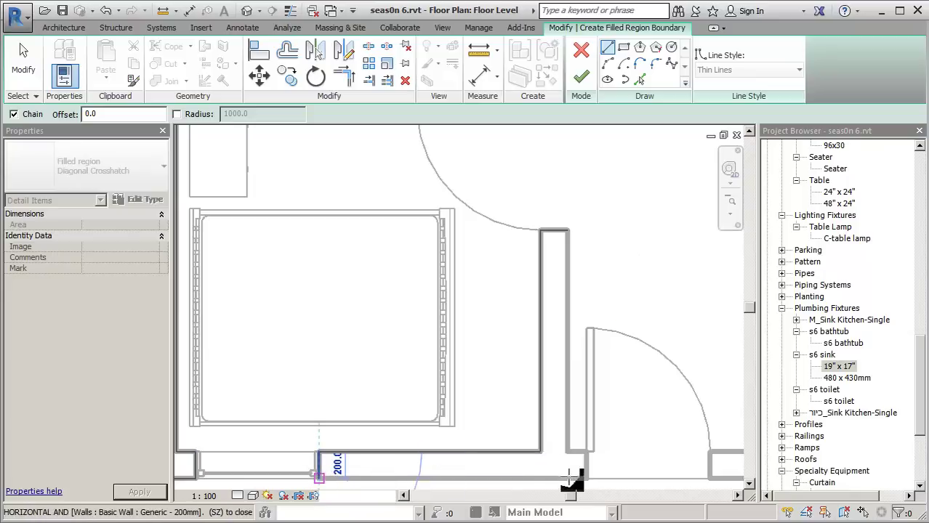
left_click(586, 477)
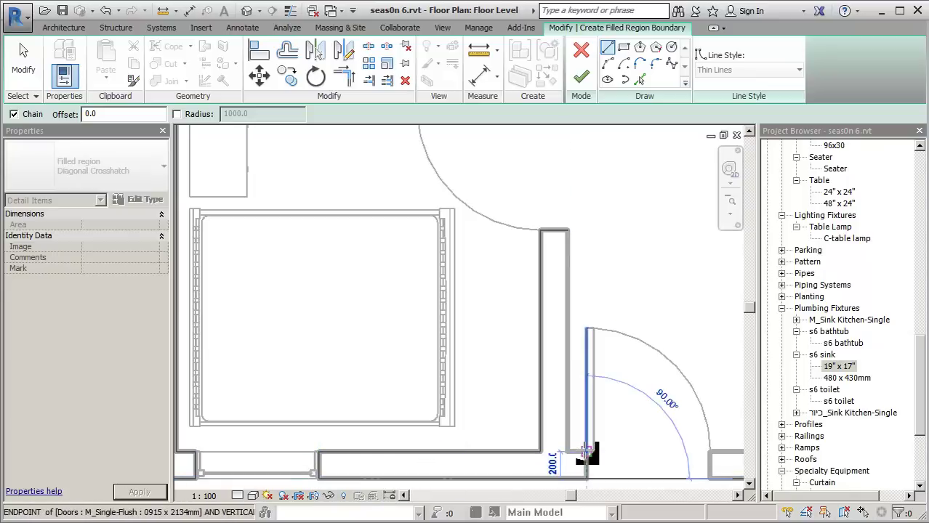
left_click(586, 450)
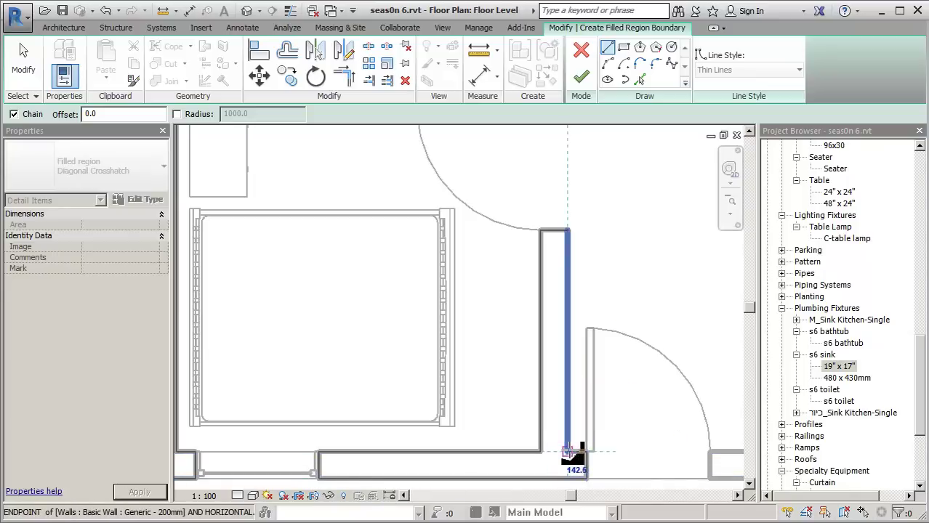
left_click(568, 451)
left_click(568, 230)
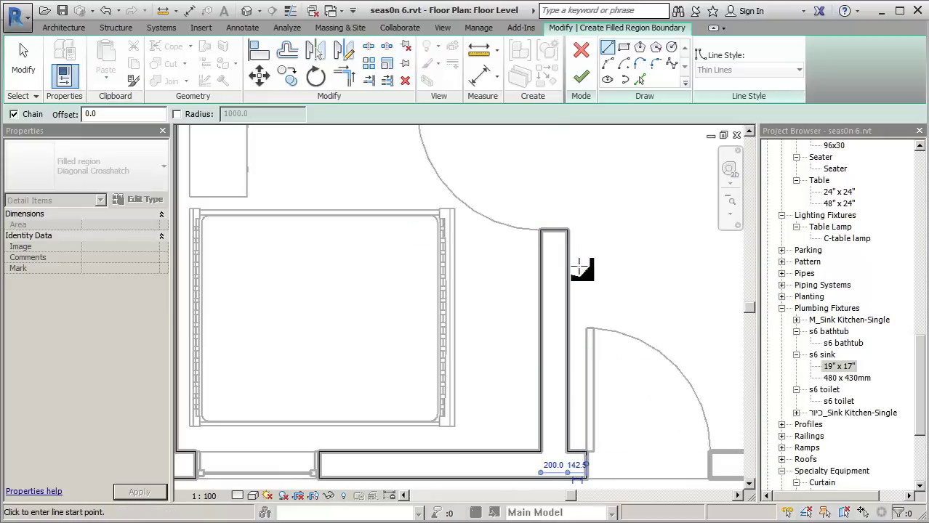
scroll(581, 268, "down", 2)
middle_click_drag(590, 280, 481, 290)
scroll(404, 373, "up", 2)
scroll(399, 372, "up", 1)
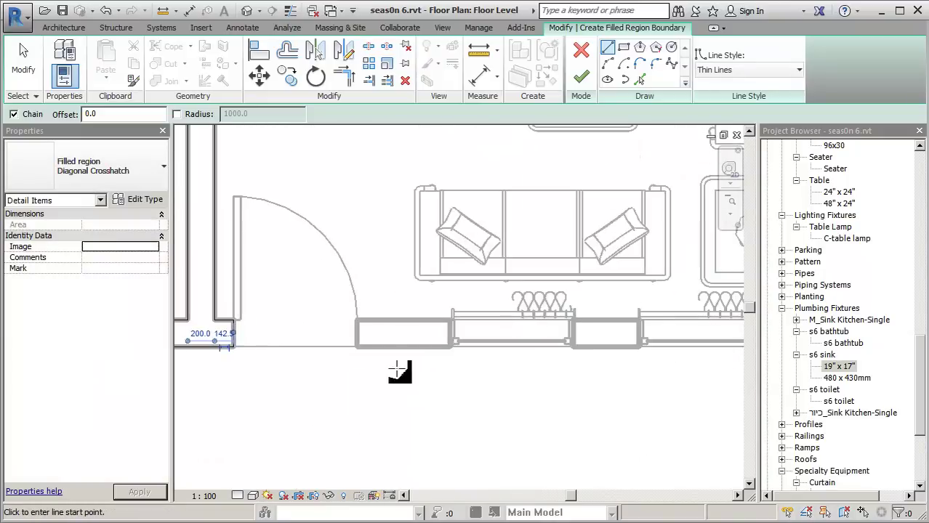
- Sketch rectangular boundaries over the wall pieces and across the window opening
left_click(629, 48)
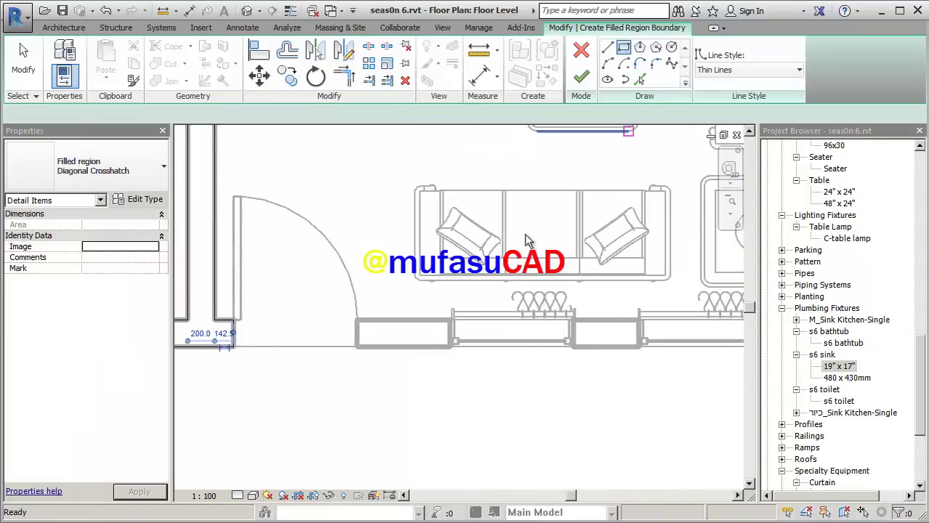
left_click(357, 321)
left_click(450, 346)
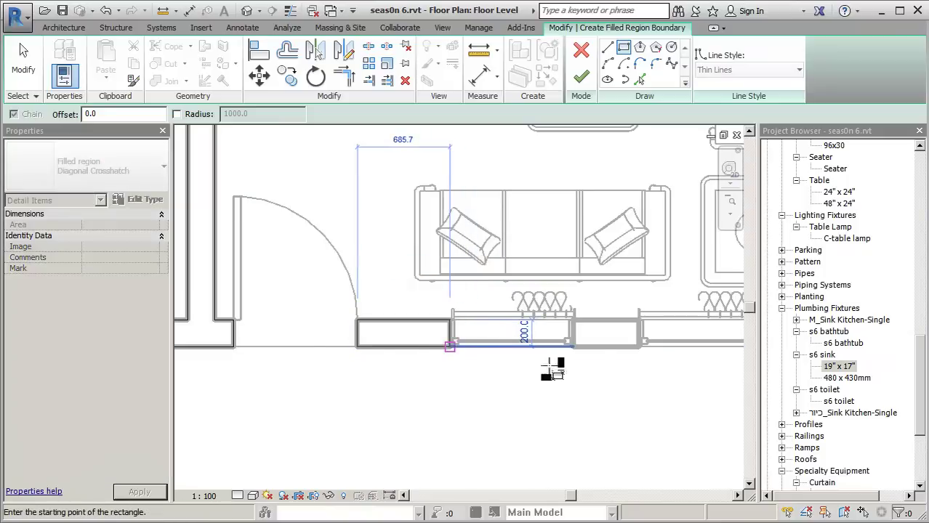
left_click(572, 321)
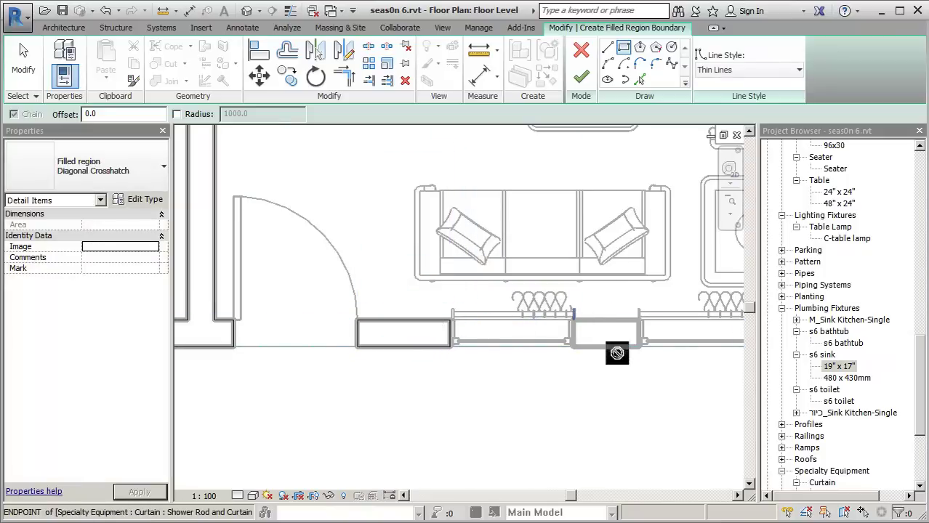
left_click(637, 346)
scroll(636, 358, "down", 2)
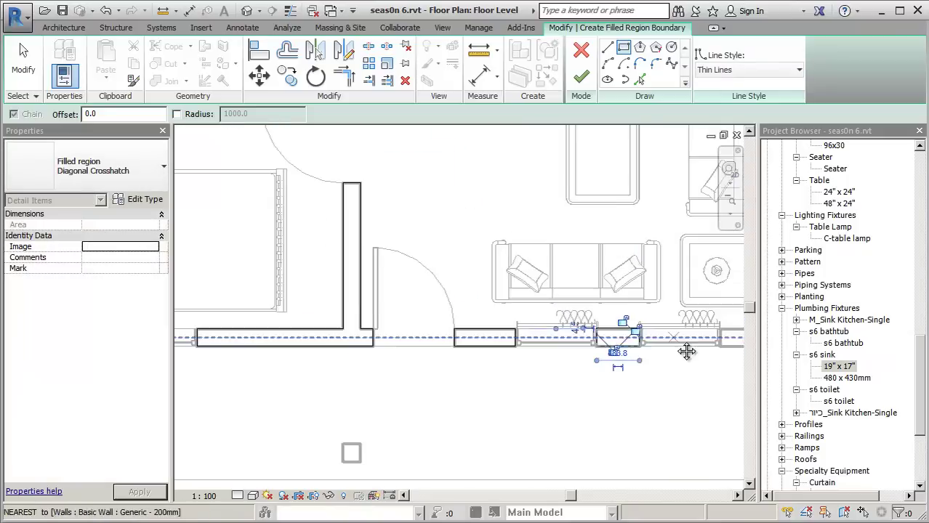
middle_click_drag(632, 348, 374, 353)
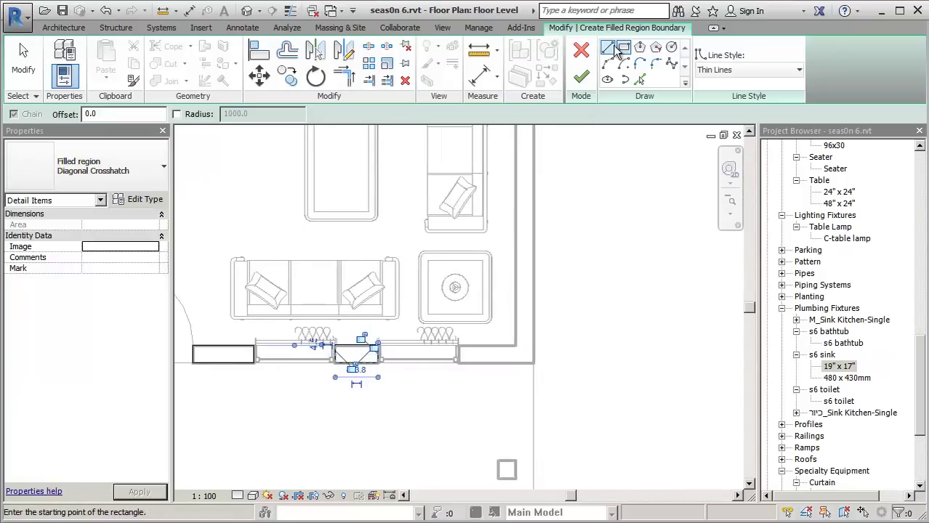
- Draw line boundaries up the right exterior wall, across its thickness, and back down
left_click(607, 47)
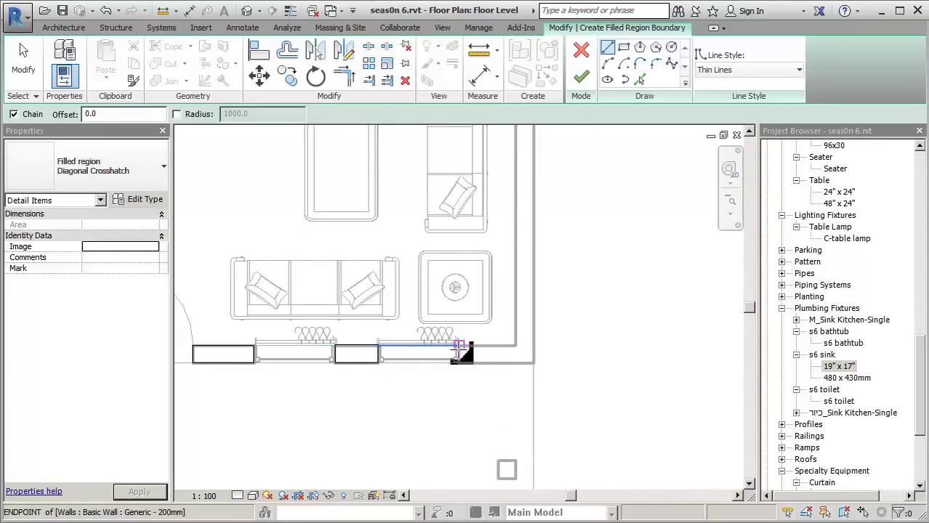
left_click(460, 346)
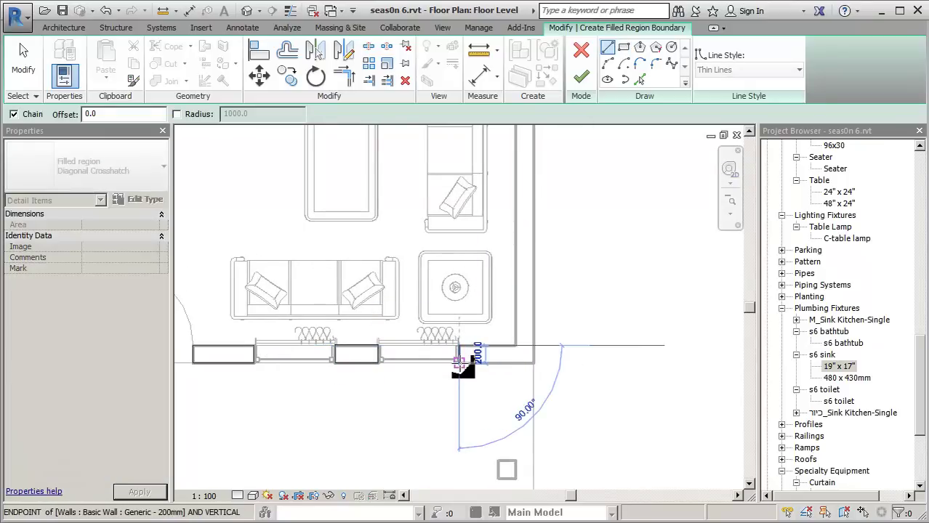
left_click(548, 314)
middle_click_drag(552, 286, 542, 407)
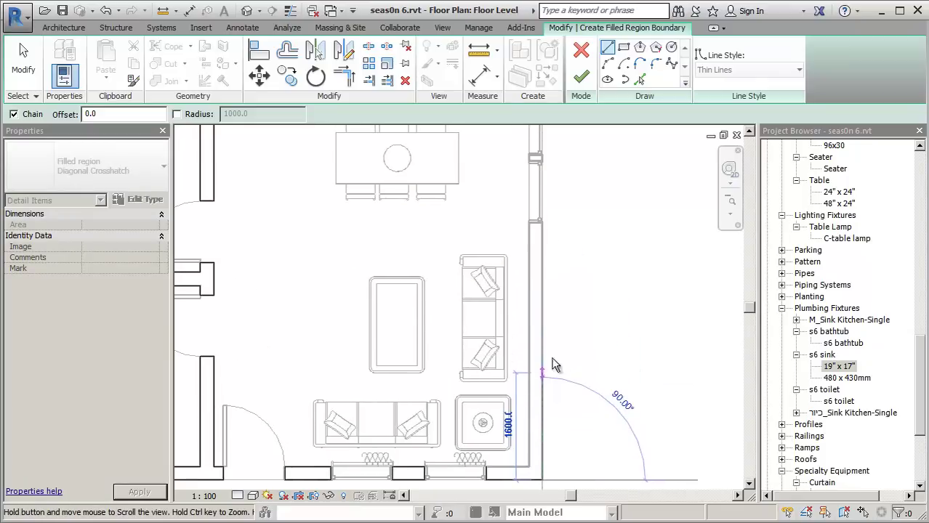
left_click(541, 222)
left_click(528, 222)
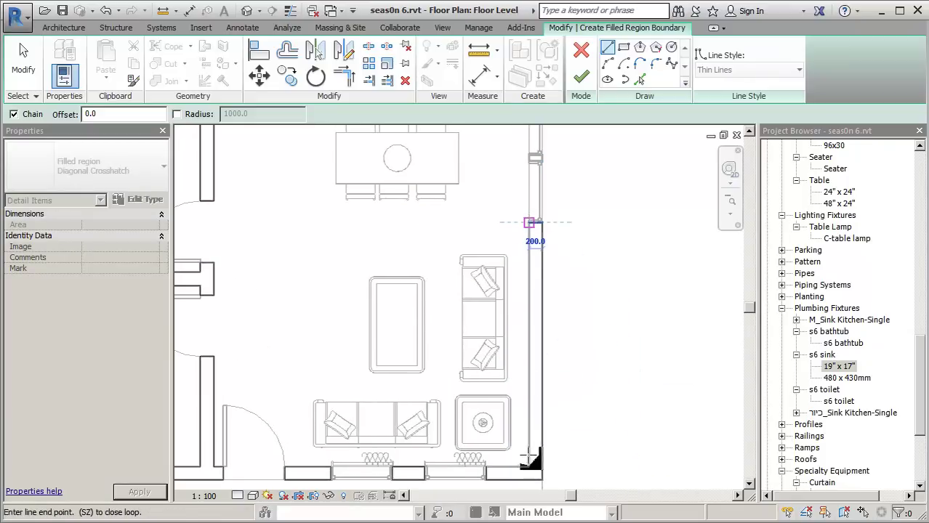
left_click(530, 466)
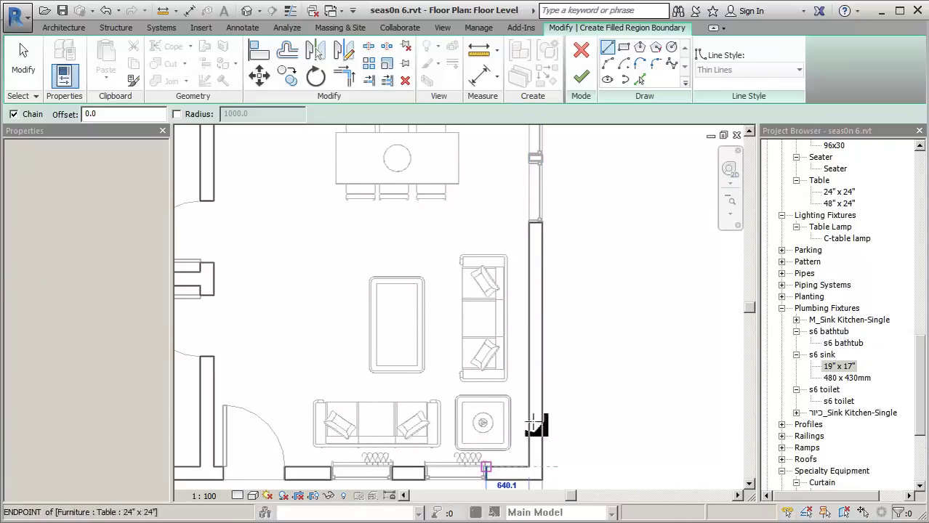
- Start a rectangle at the dining-area window, cancel it, and zoom out to the whole plan
mouse_move(565, 291)
middle_mouse_down()
mouse_move(581, 413)
mouse_move(567, 352)
mouse_move(583, 297)
middle_mouse_up()
scroll(574, 363, "down", 2)
scroll(567, 351, "down", 2)
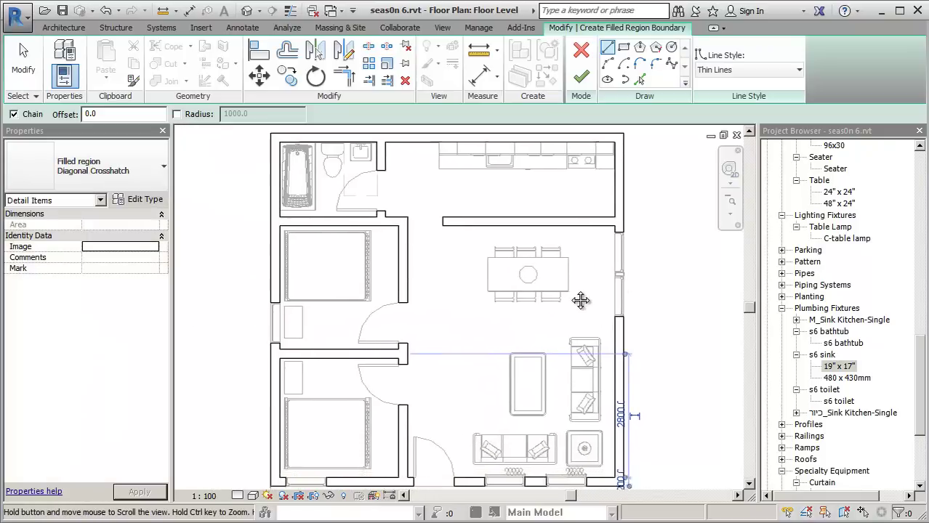
scroll(583, 296, "up", 1)
middle_click_drag(554, 255, 493, 322)
scroll(559, 201, "up", 2)
scroll(504, 275, "up", 2)
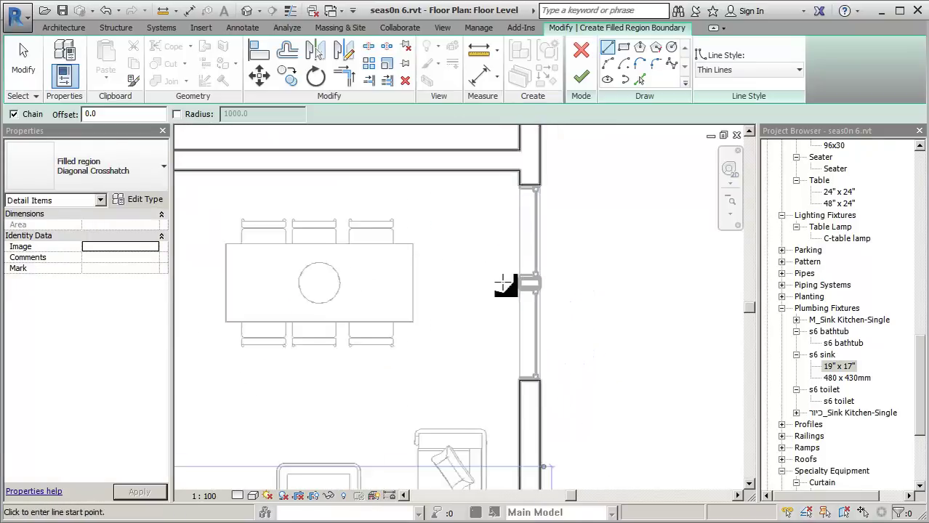
scroll(503, 276, "up", 1)
left_click(623, 48)
scroll(552, 265, "up", 2)
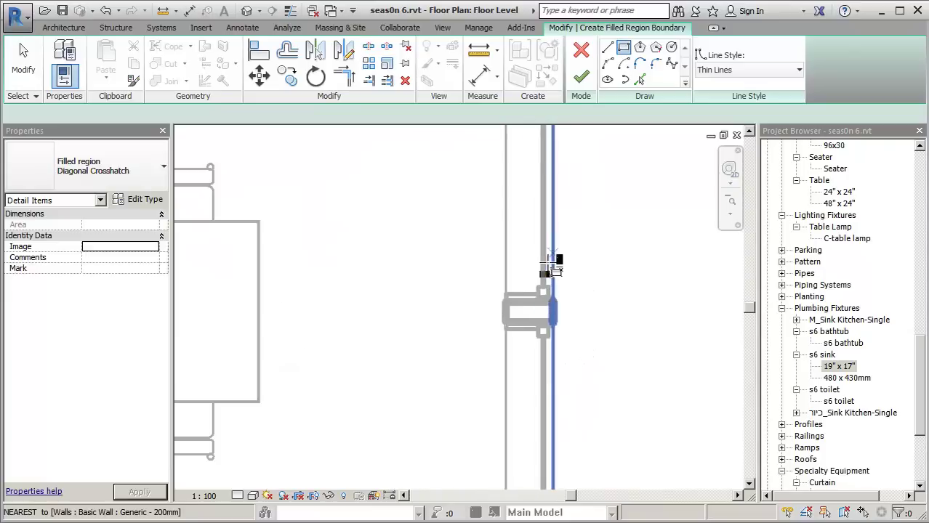
left_click(537, 312)
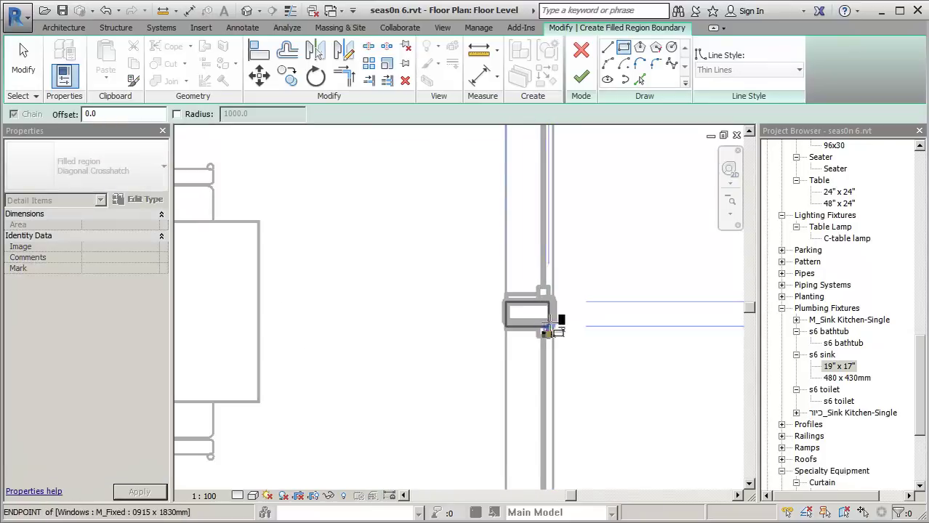
scroll(567, 327, "down", 3)
key("Escape")
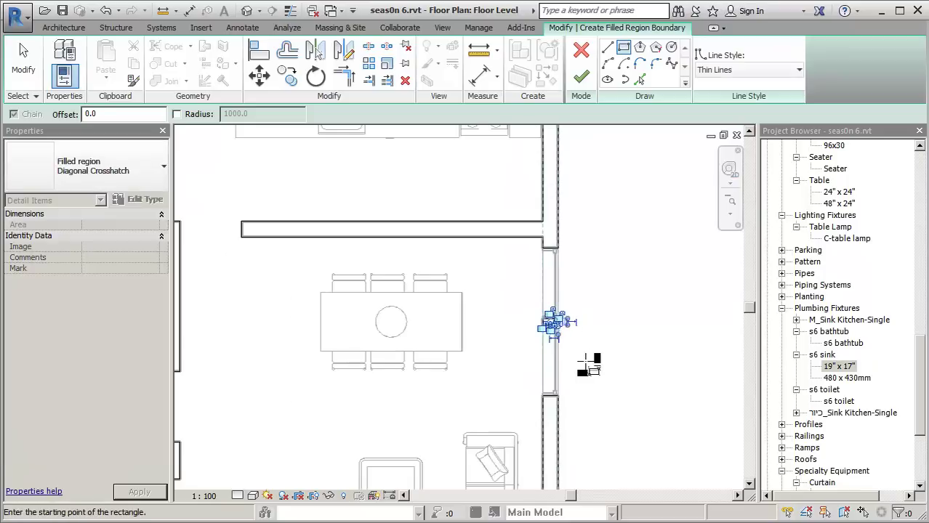
mouse_move(587, 409)
middle_mouse_down()
mouse_move(595, 251)
mouse_move(585, 284)
middle_mouse_up()
scroll(585, 284, "down", 3)
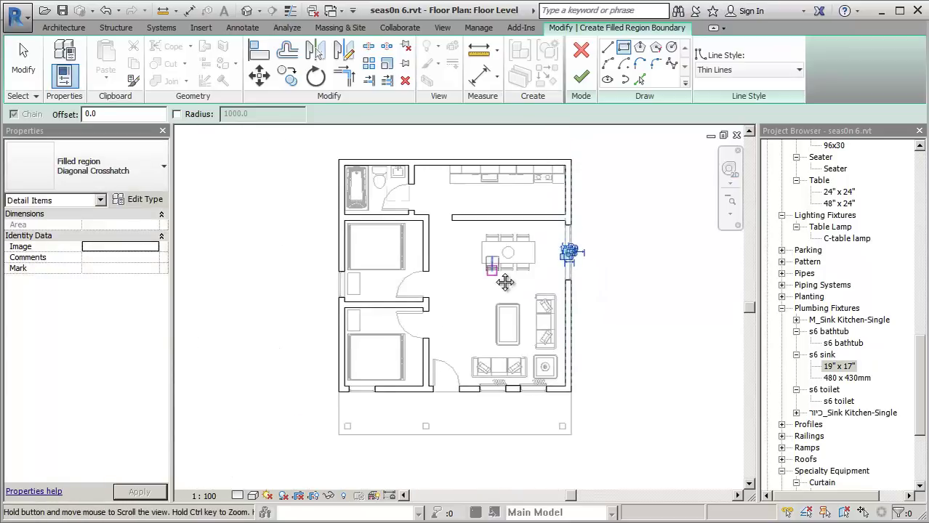
middle_click_drag(497, 265, 473, 278)
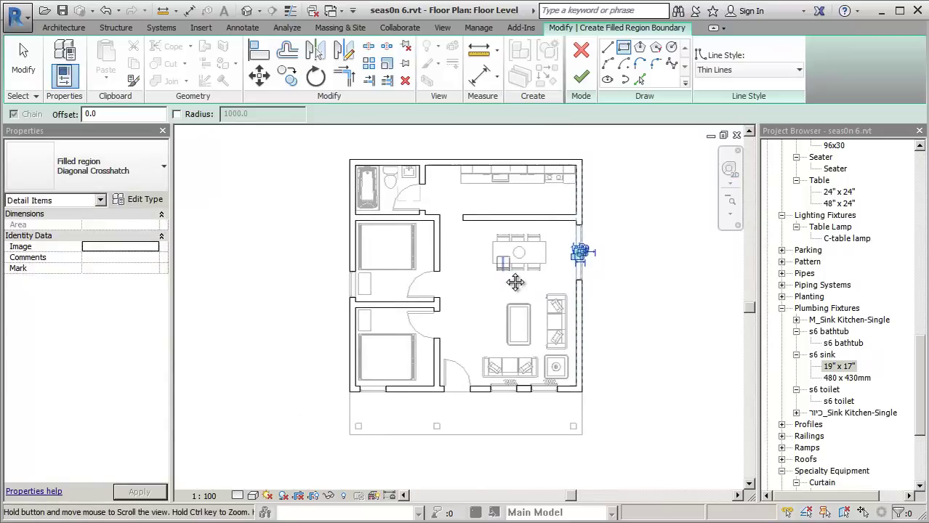
- Finish the wall filled region sketch and select the new region
left_click(579, 77)
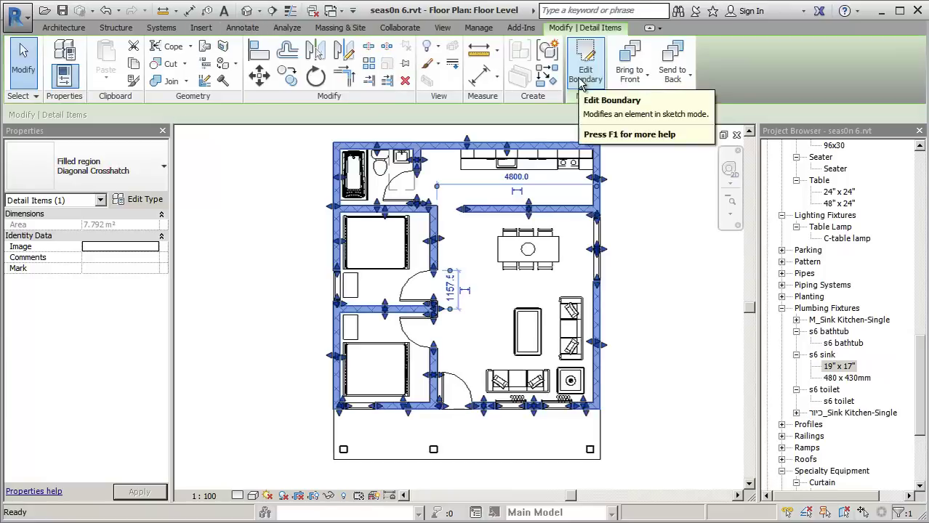
left_click(625, 241)
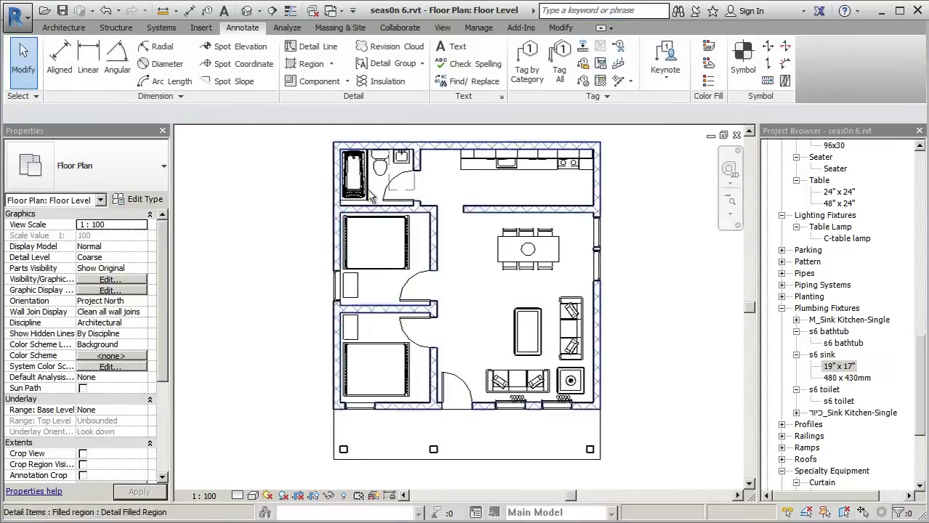
left_click(371, 151)
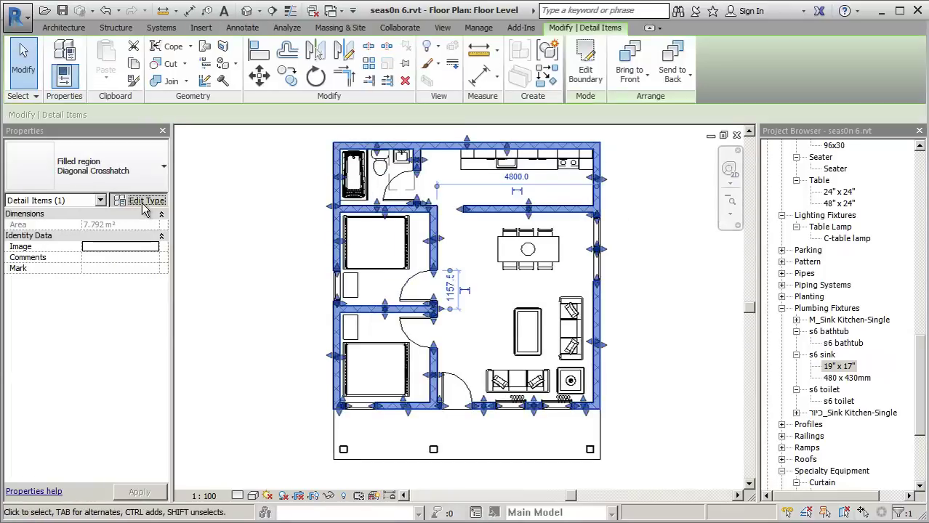
- Change the Diagonal Crosshatch type's fill pattern to Diagonal up 1.5mm and apply it
left_click(138, 199)
left_click(513, 202)
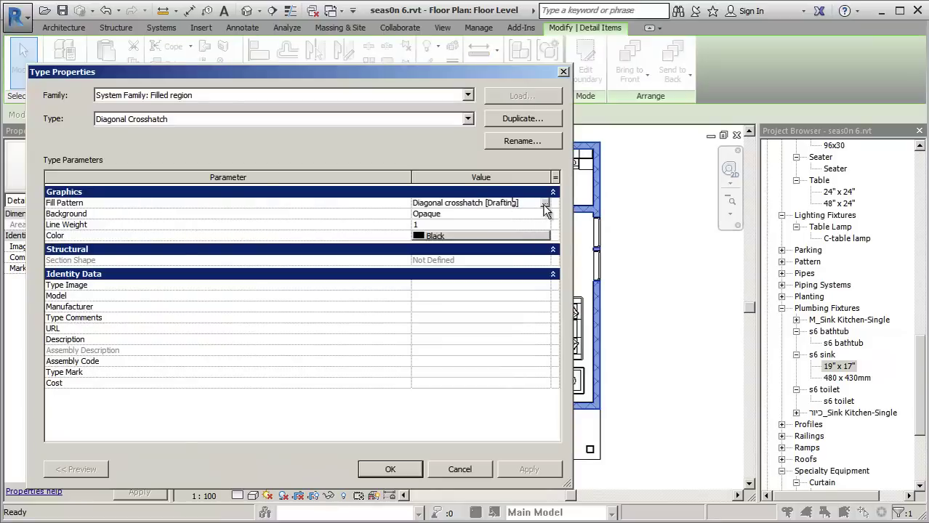
left_click(549, 204)
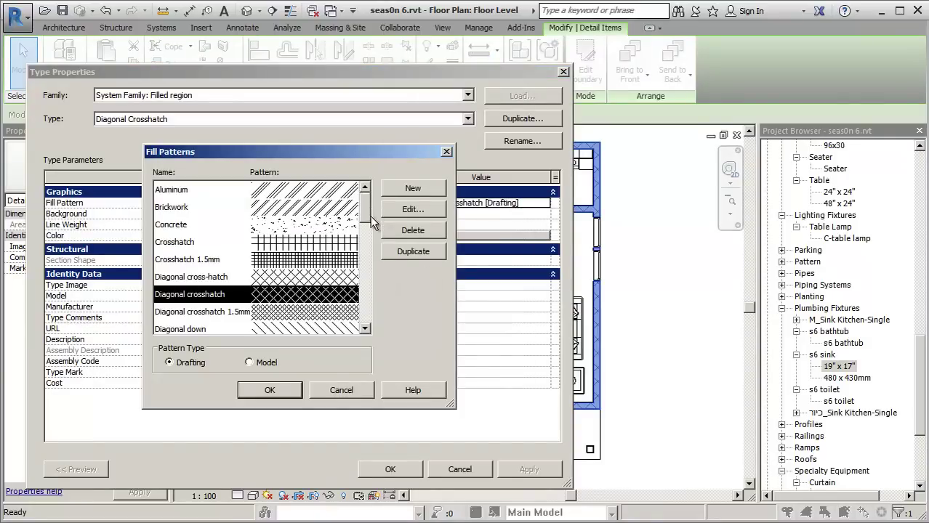
left_click_drag(365, 208, 367, 237)
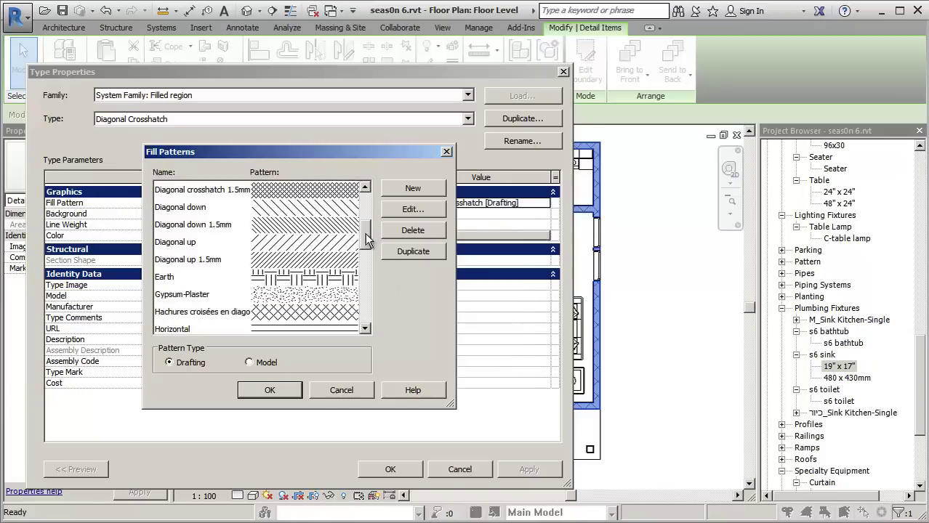
left_click(337, 262)
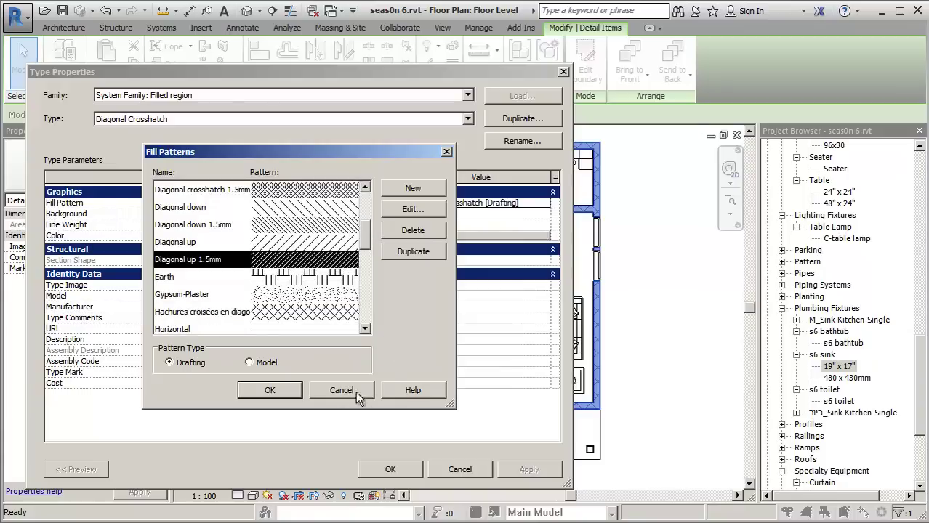
left_click(270, 391)
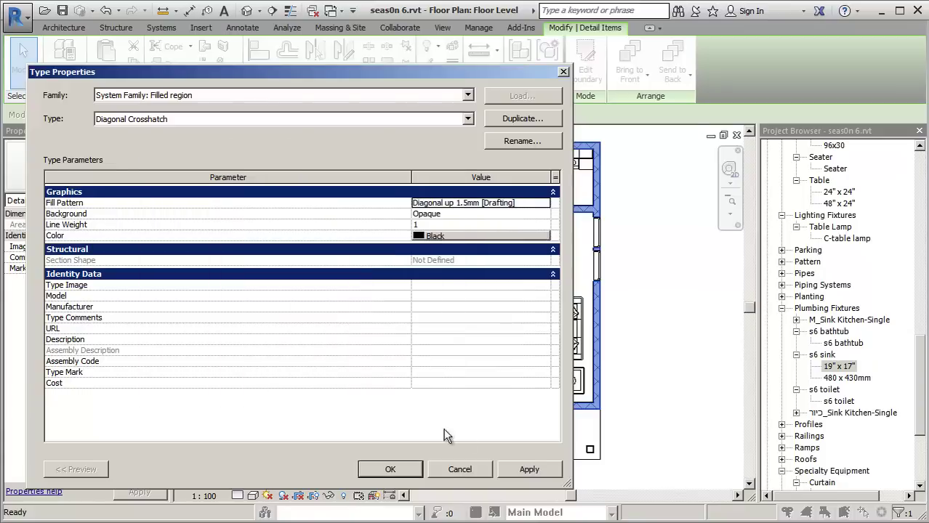
left_click(528, 469)
left_click(391, 470)
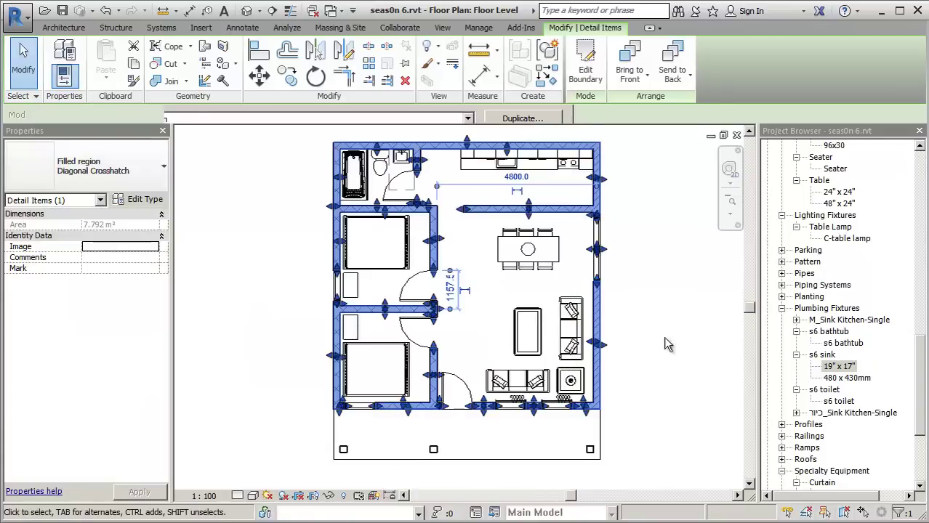
left_click(644, 300)
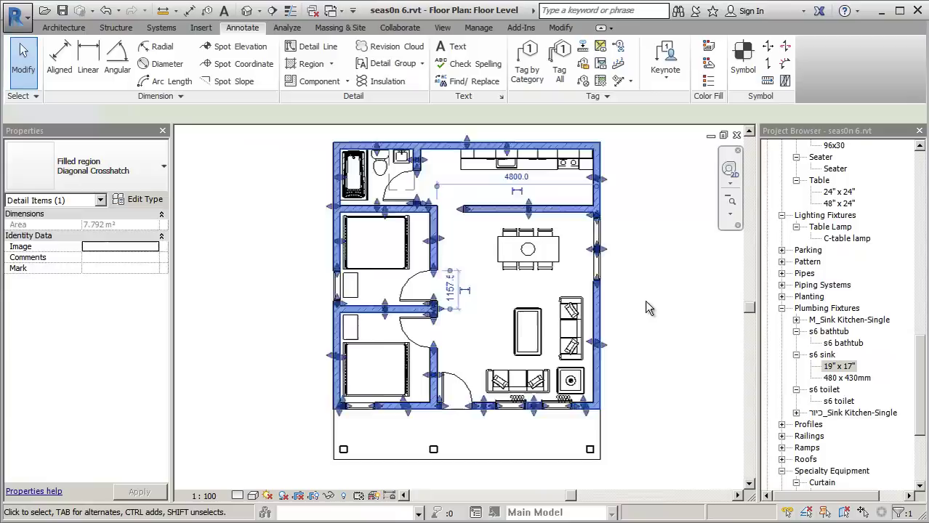
- Draw a Diagonal Down filled region rectangle over the 12.000 m² terrace strip
left_click(302, 65)
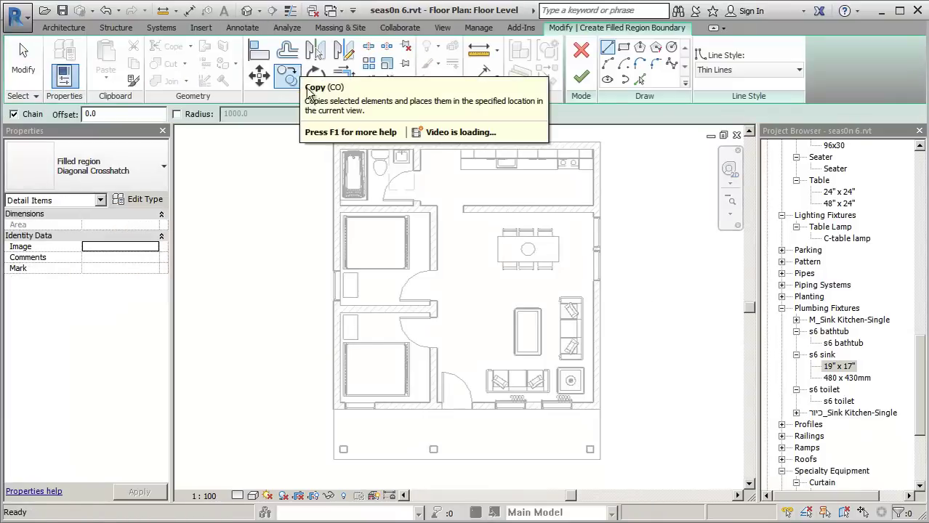
left_click(157, 173)
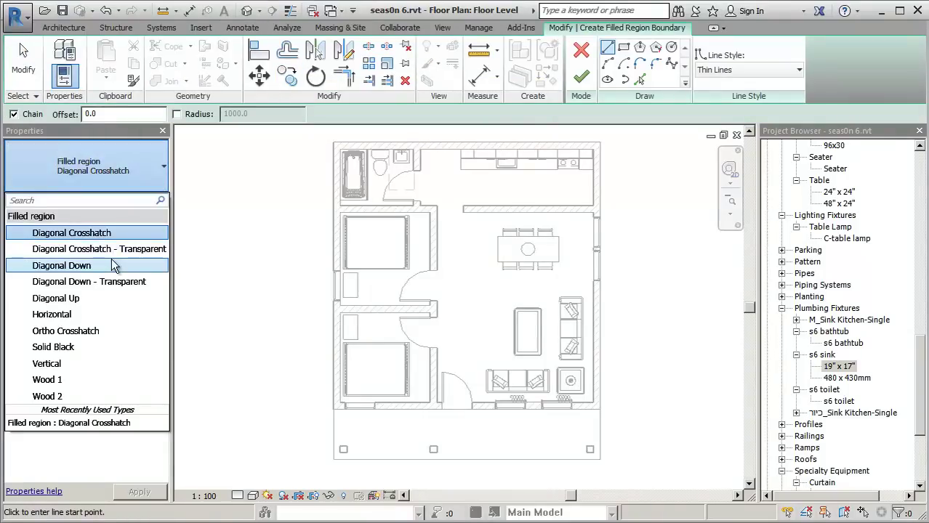
left_click(112, 266)
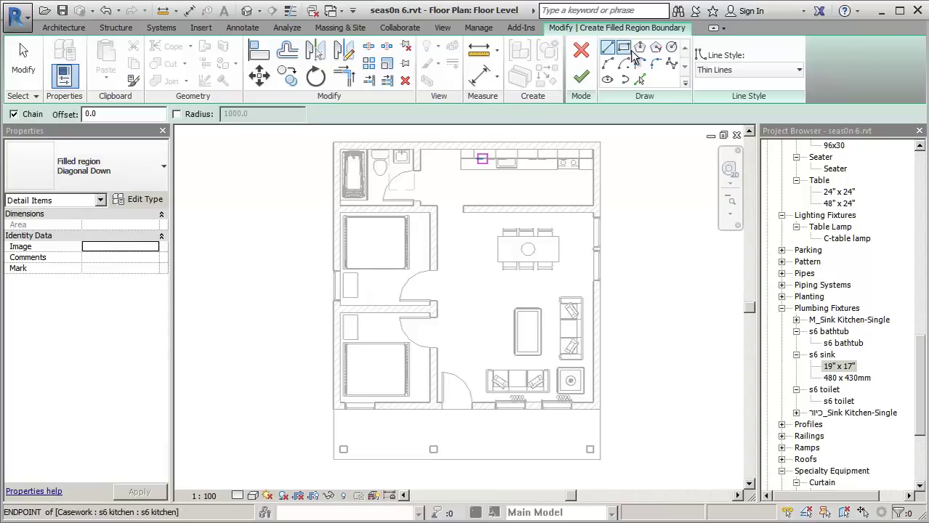
left_click(624, 48)
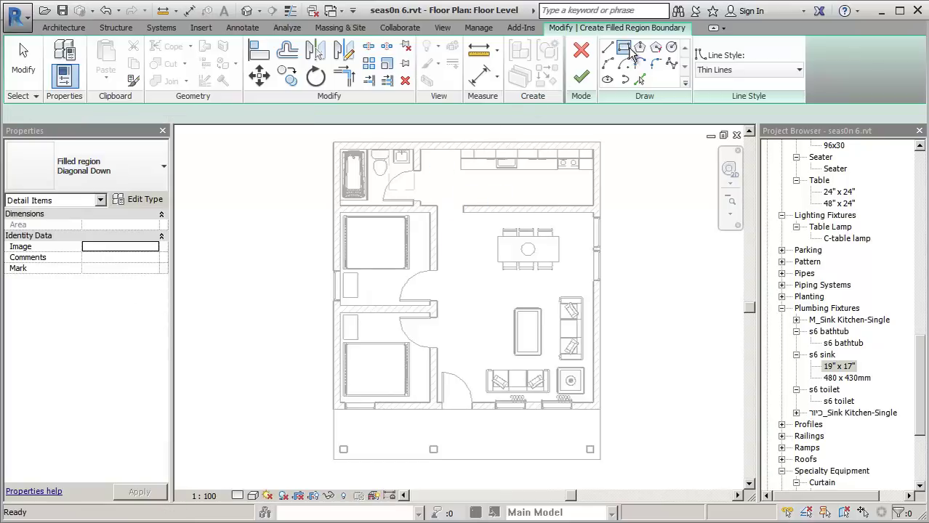
left_click(334, 411)
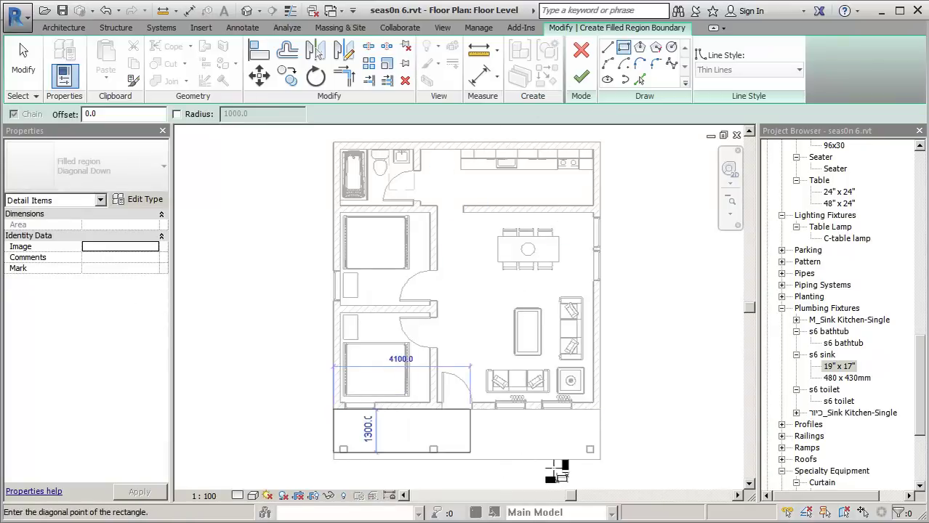
left_click(600, 459)
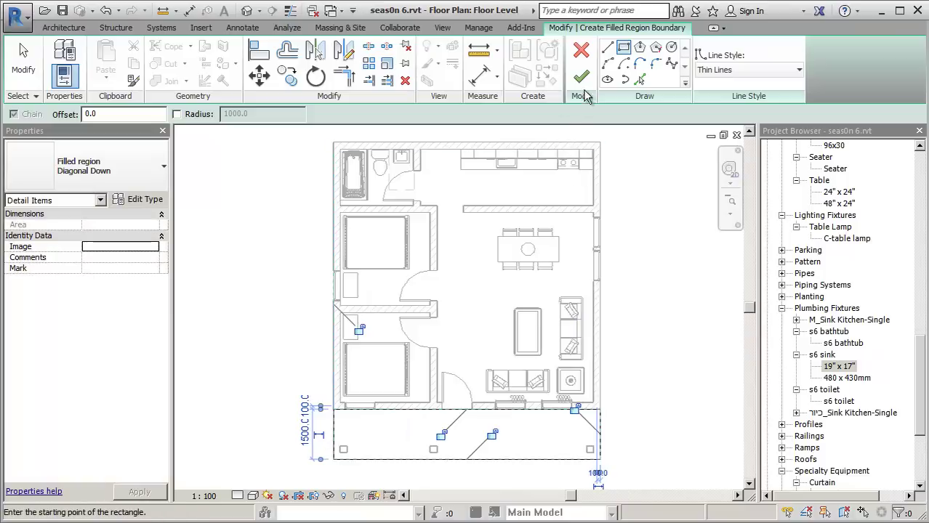
left_click(583, 75)
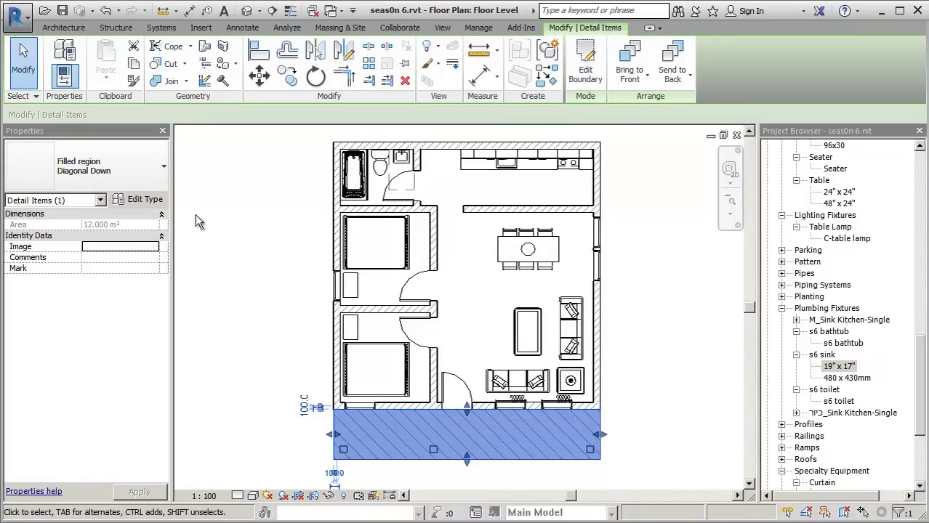
- Switch the Diagonal Down region type's fill pattern to Diagonal cross-hatch
left_click(145, 200)
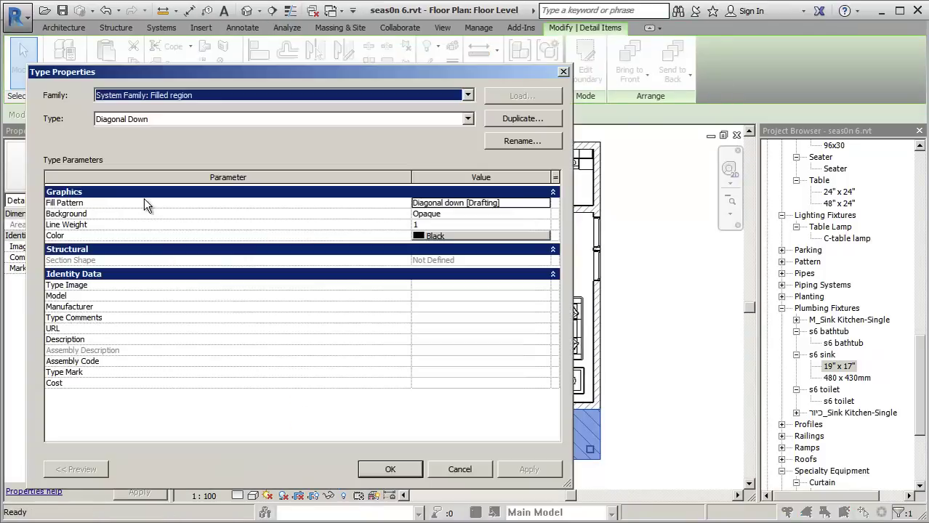
left_click(520, 204)
left_click(545, 205)
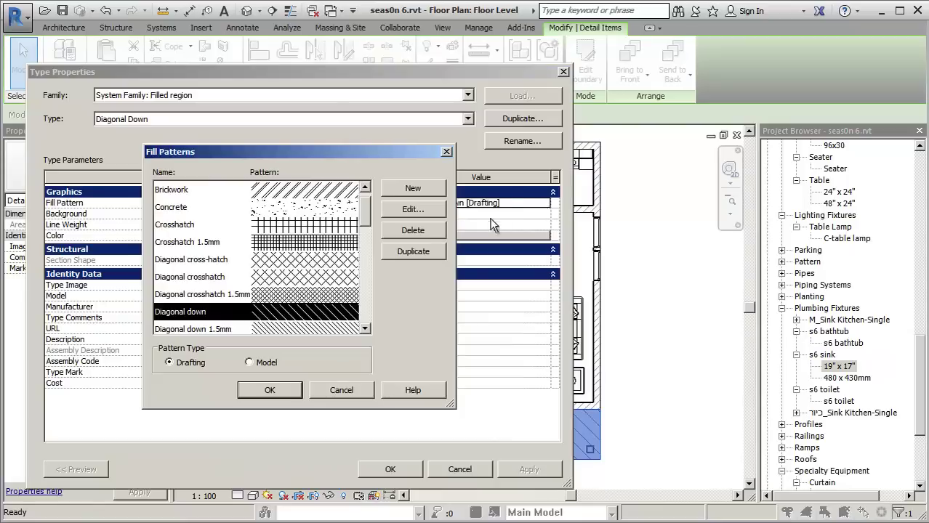
scroll(366, 218, "down", 2)
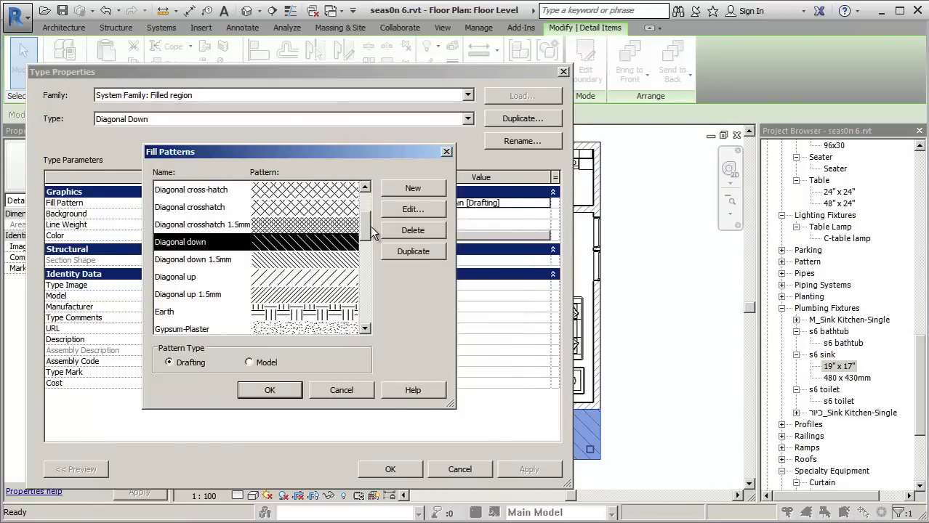
left_click(320, 193)
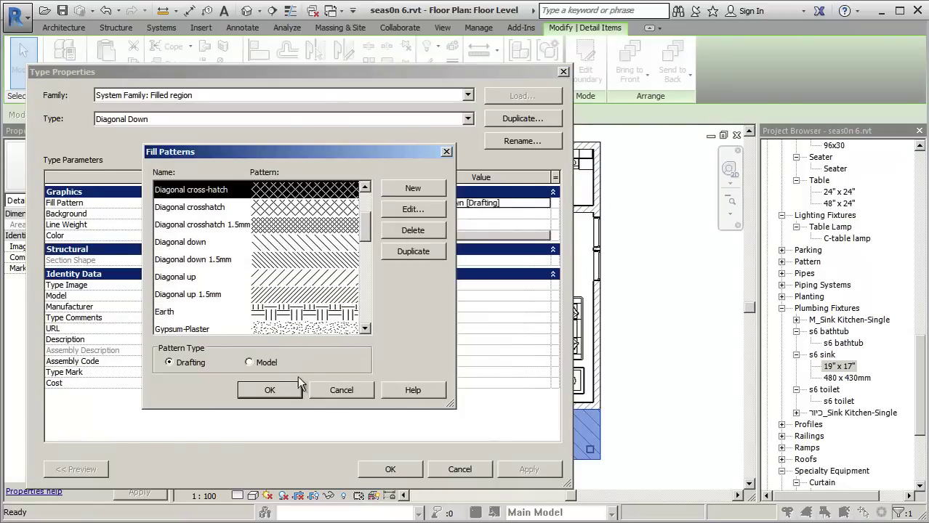
left_click(273, 391)
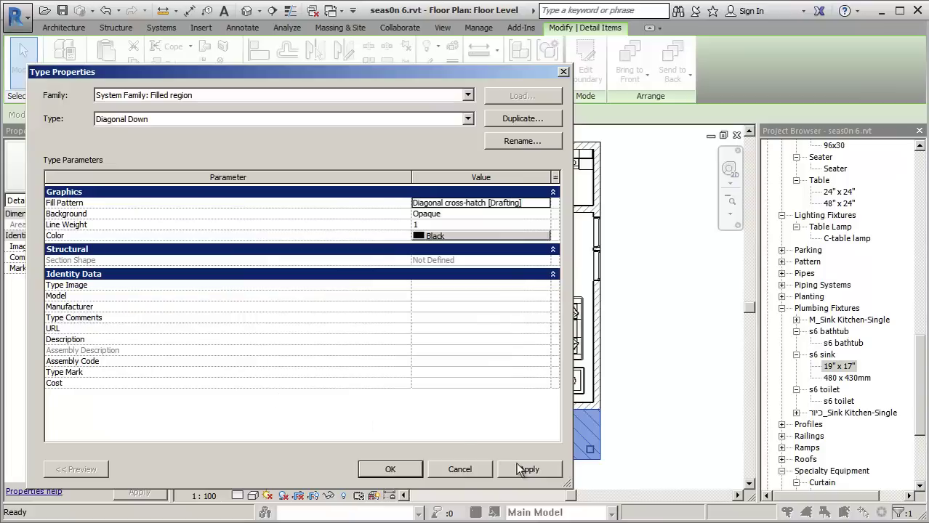
left_click(385, 469)
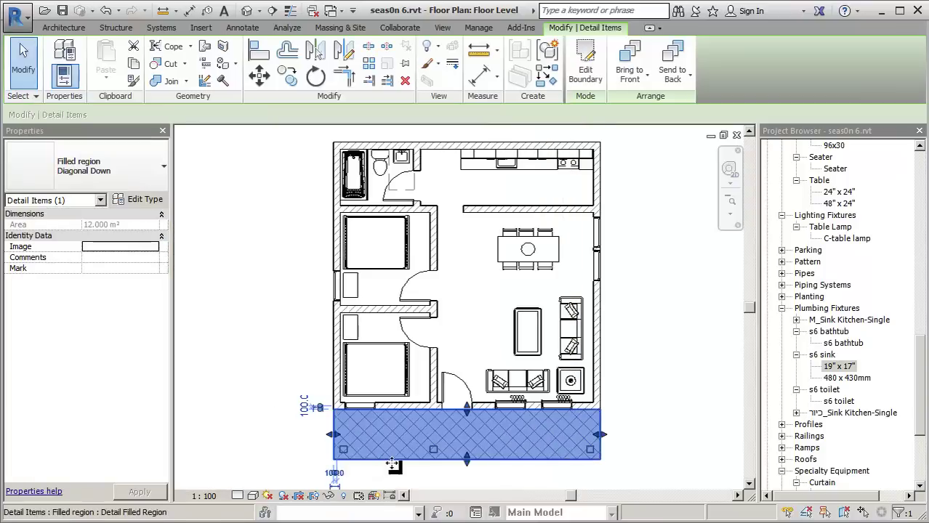
- Deselect the terrace region and save the project
left_click(631, 292)
middle_click_drag(485, 289, 492, 292)
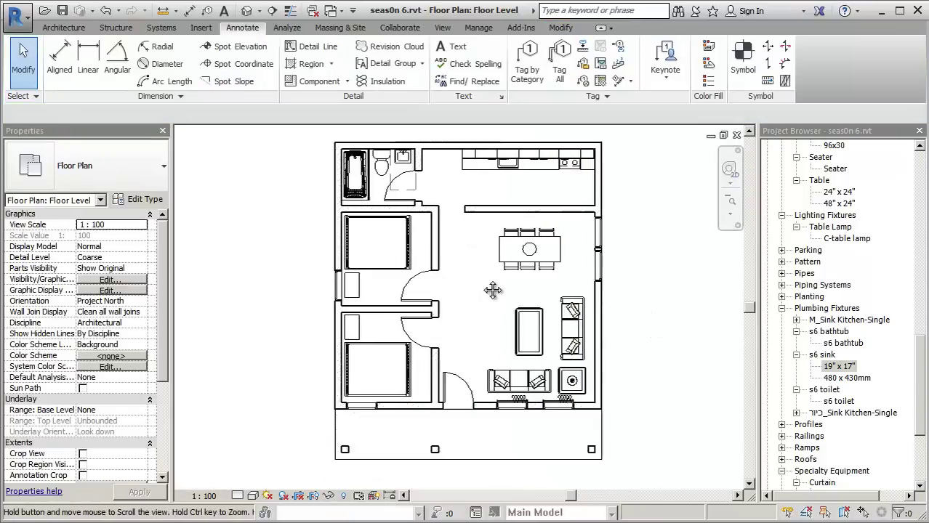
left_click(63, 9)
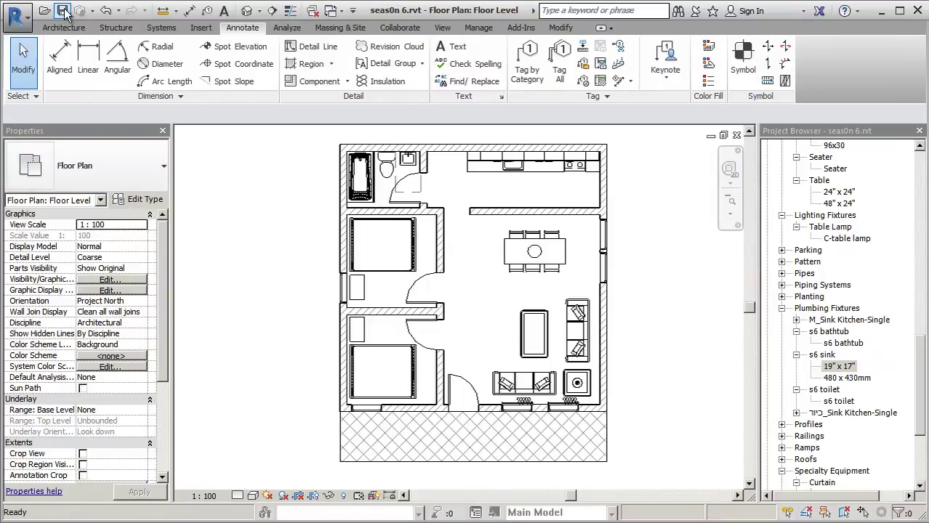
- Place a 'Terrace' text note on the hatched terrace strip
left_click(455, 46)
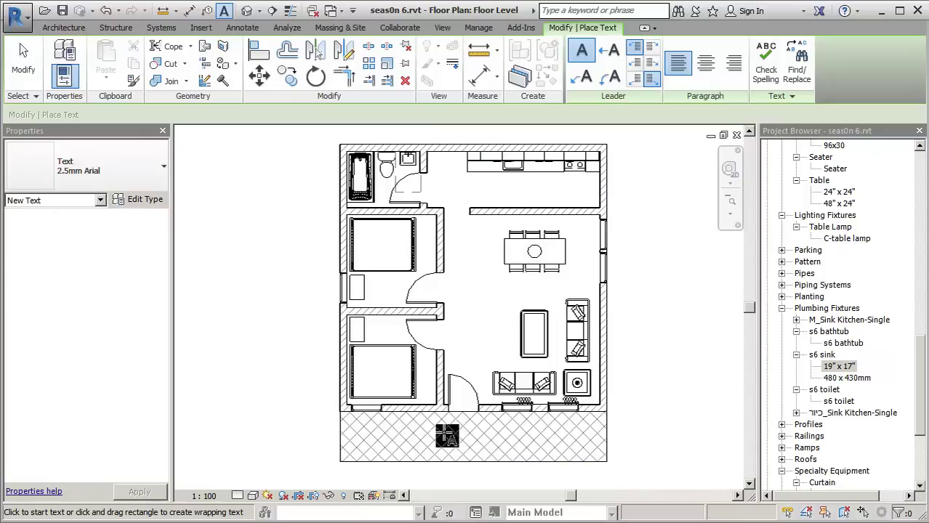
left_click_drag(444, 434, 499, 454)
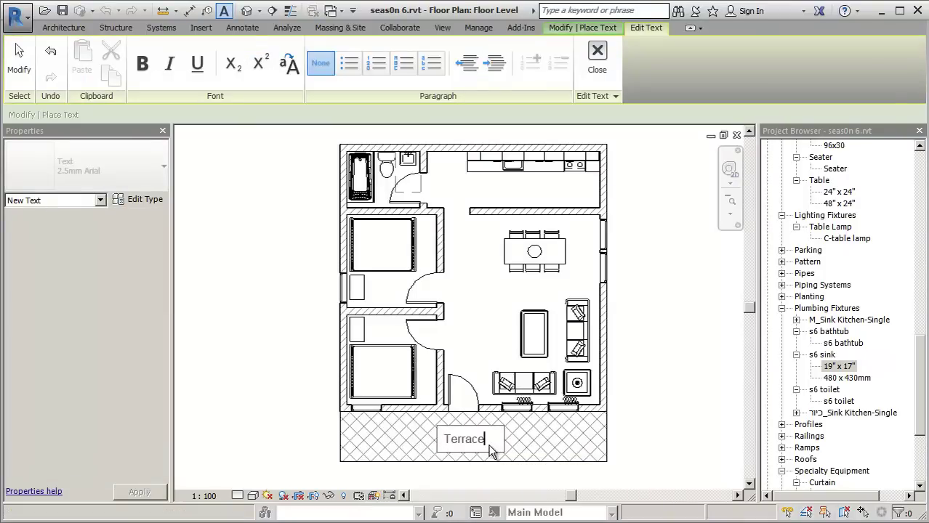
left_click(260, 341)
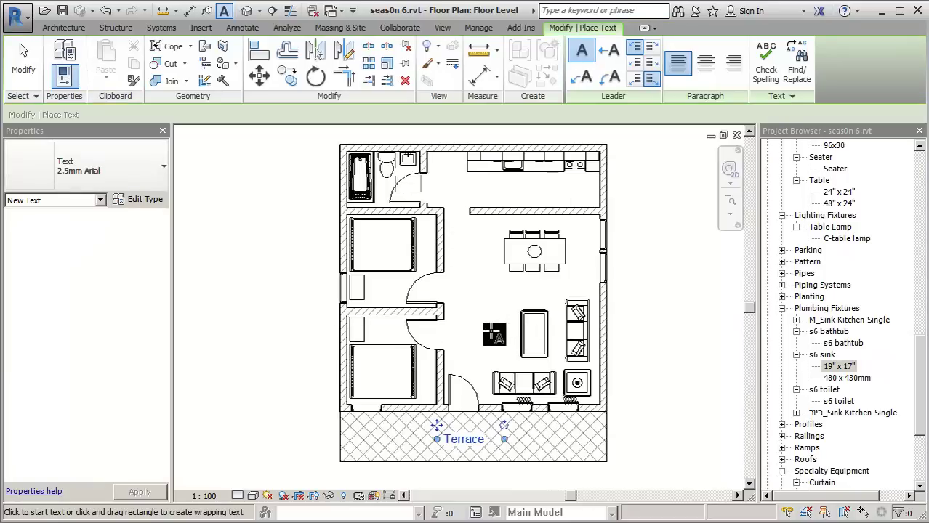
- Add a 'Living Room' note and widen it so it fits on one line
left_click_drag(481, 322, 546, 353)
type("Living Room")
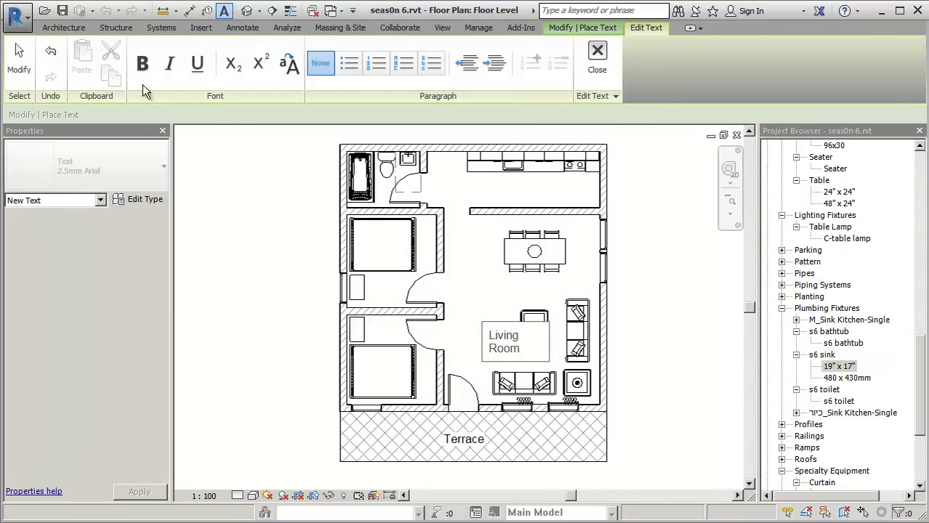
left_click(19, 62)
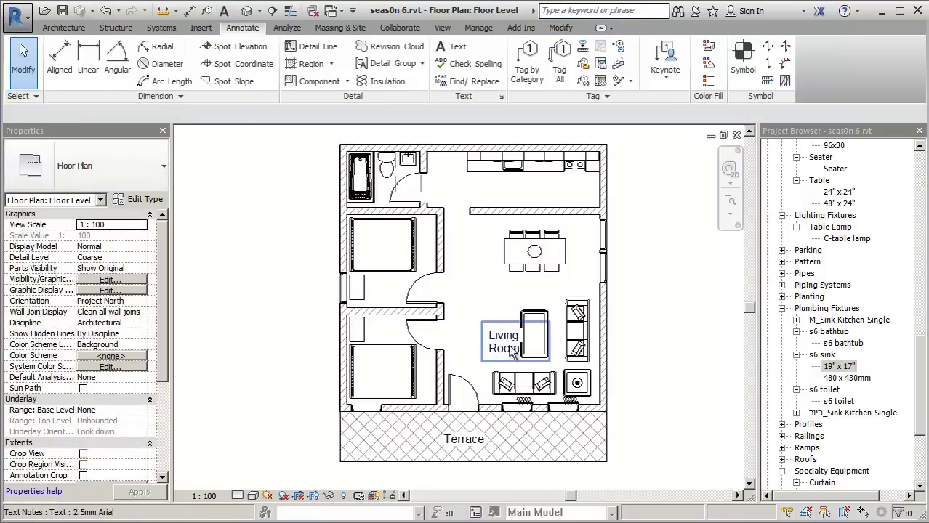
left_click(512, 351)
left_click_drag(550, 336, 563, 335)
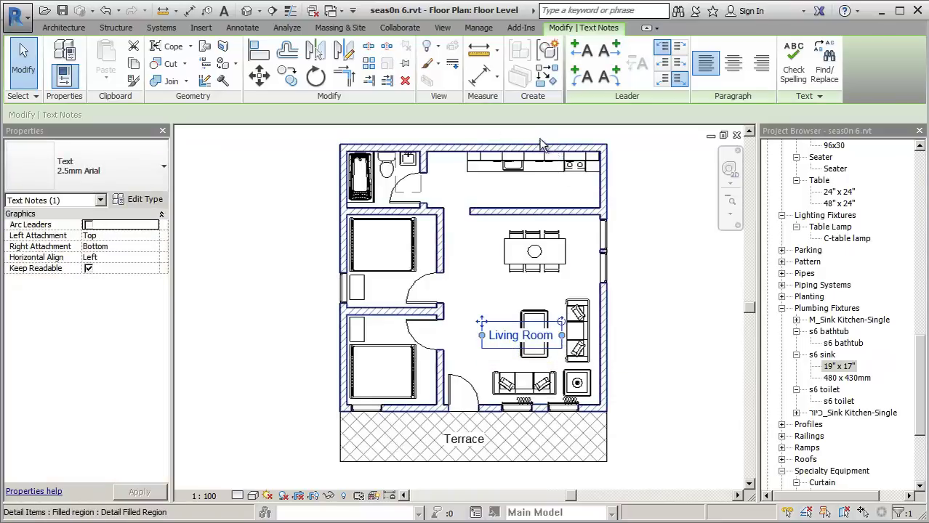
left_click(245, 29)
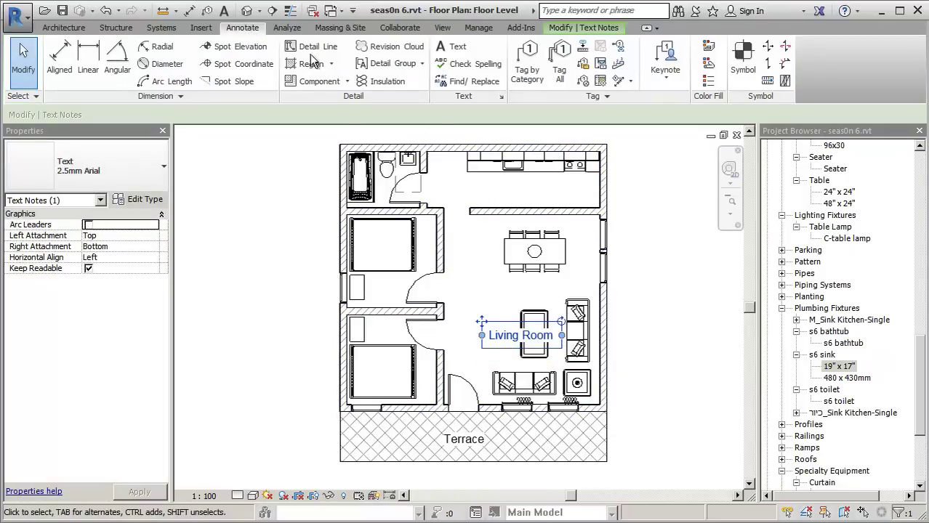
- Place a 'Dining Room' text note over the dining table
left_click(452, 49)
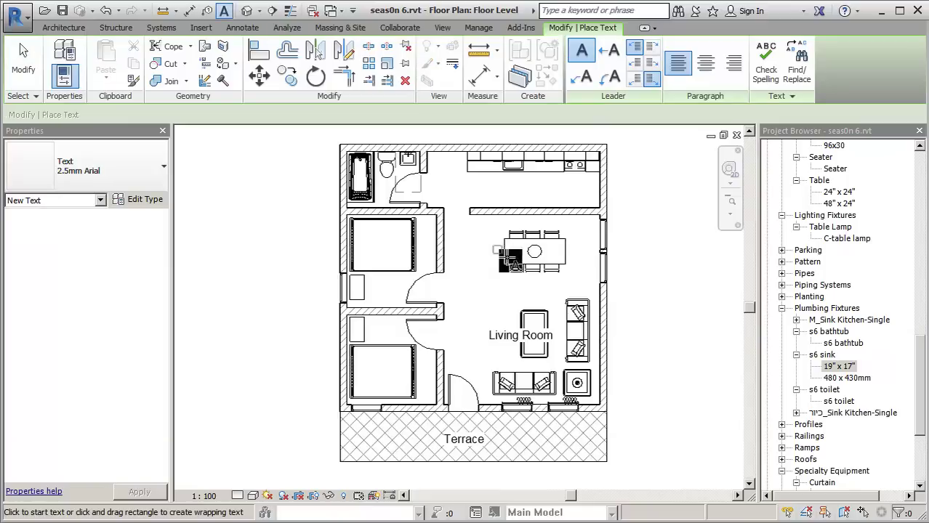
left_click_drag(565, 238, 486, 266)
type("Dining Room")
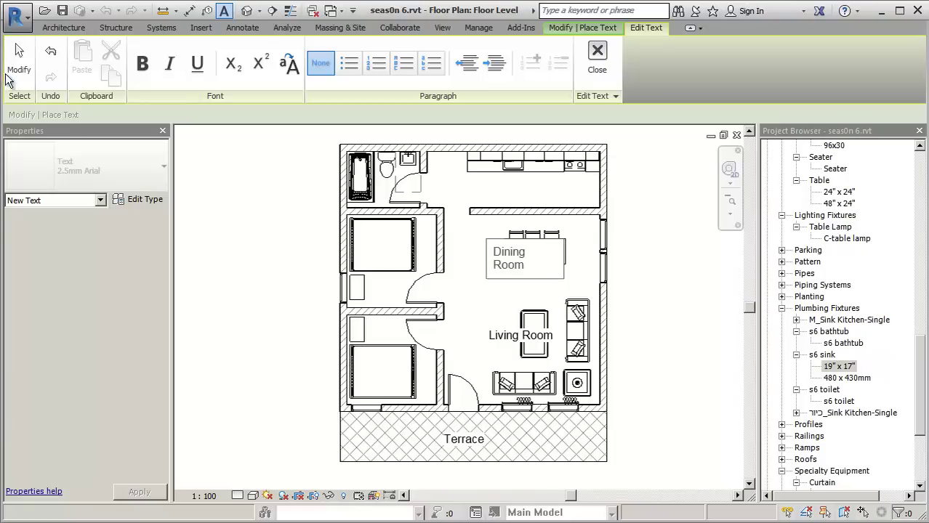
left_click(9, 77)
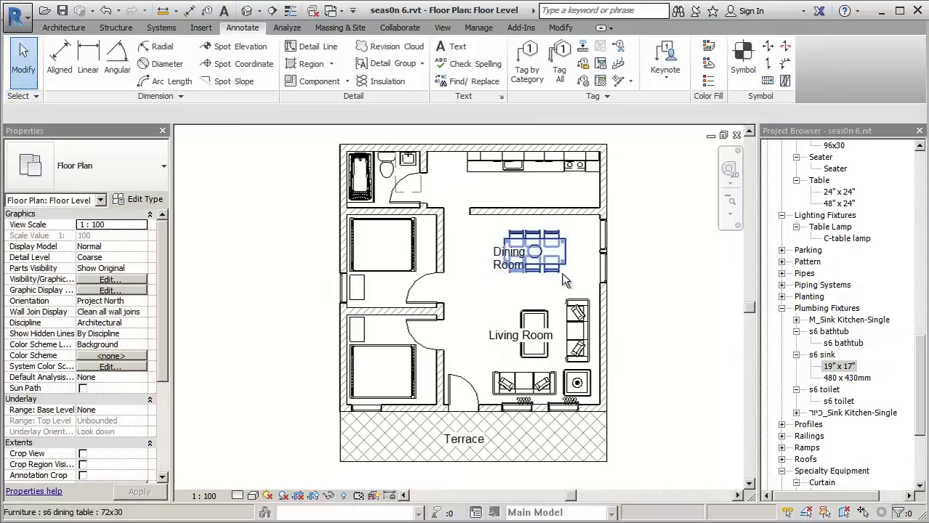
left_click(565, 270)
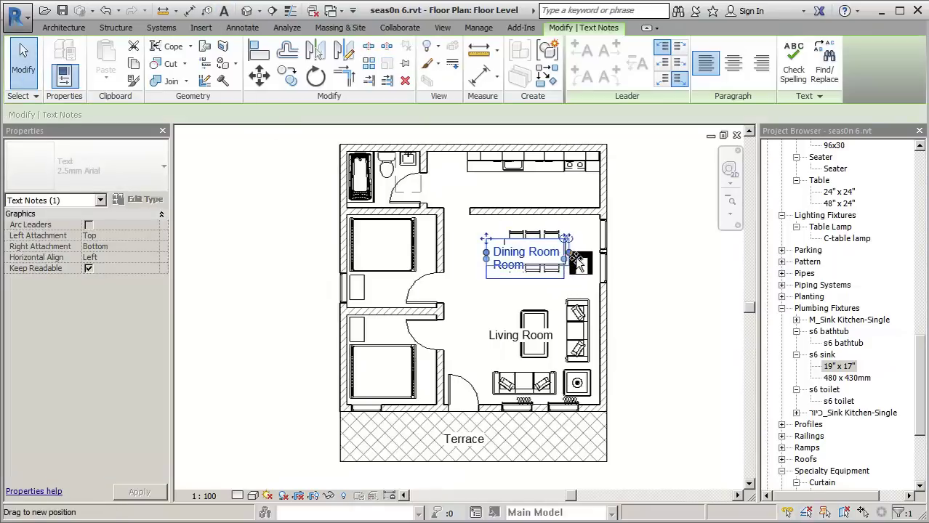
key("ctrl+z")
left_click(624, 229)
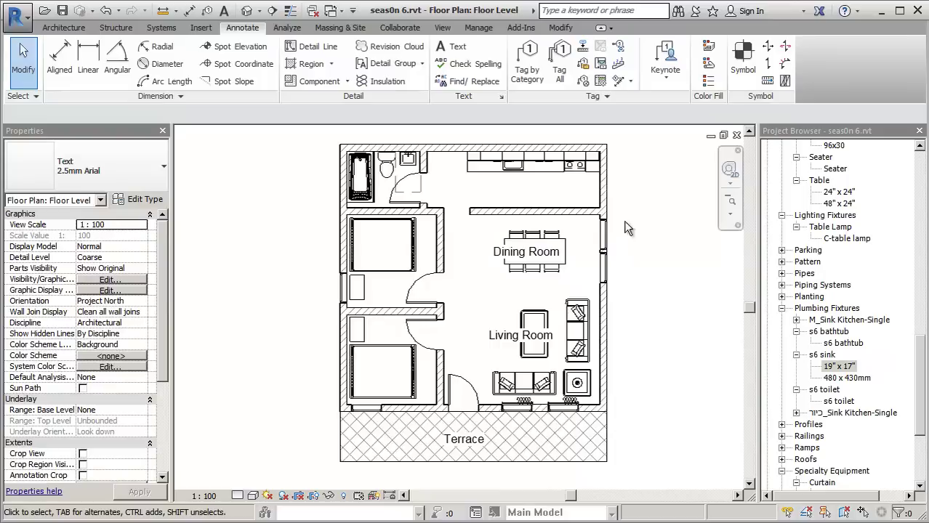
- Label the kitchen 'Kitchen' and the WC 'WC'
left_click(446, 51)
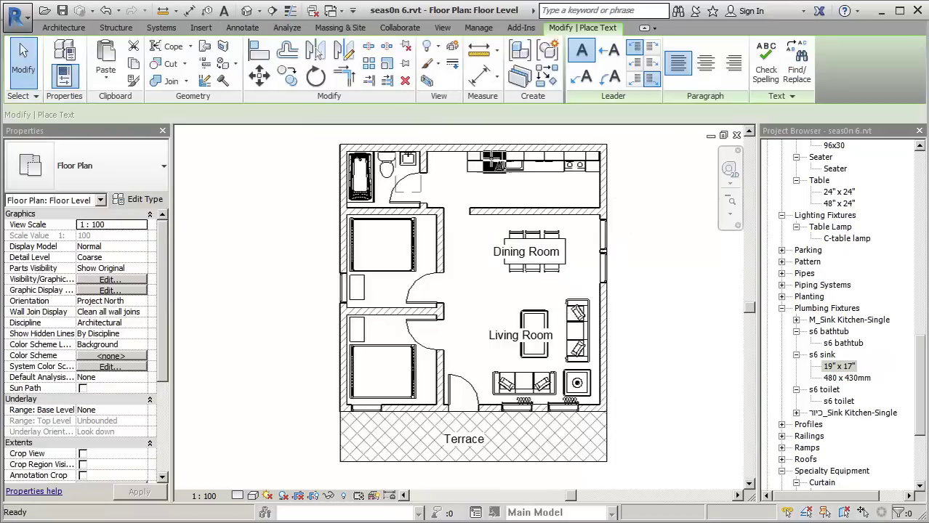
left_click_drag(496, 183, 566, 208)
type("Kitchen")
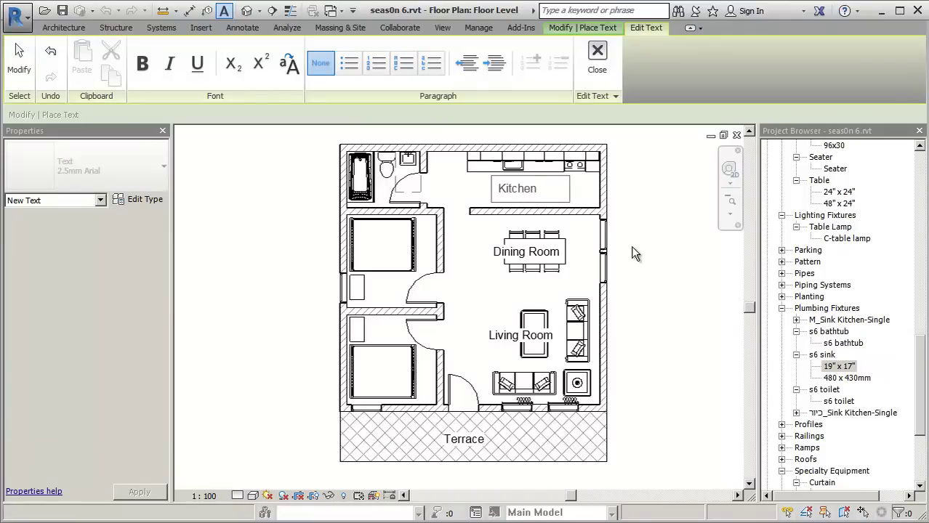
left_click(631, 253)
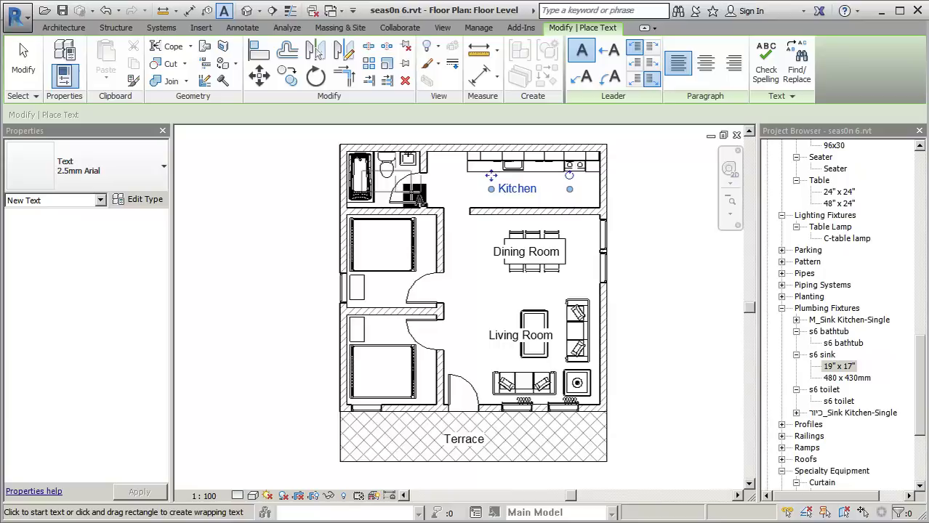
left_click(404, 192)
type("WC")
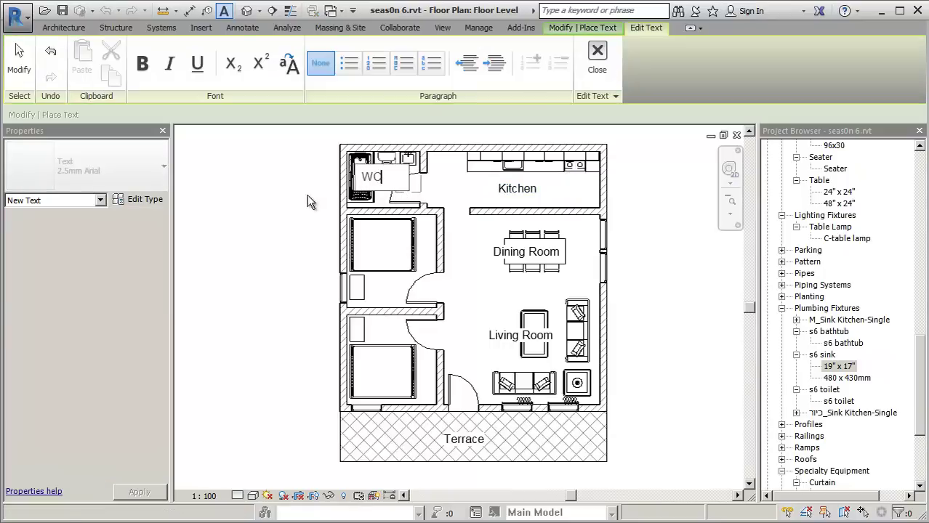
left_click(307, 195)
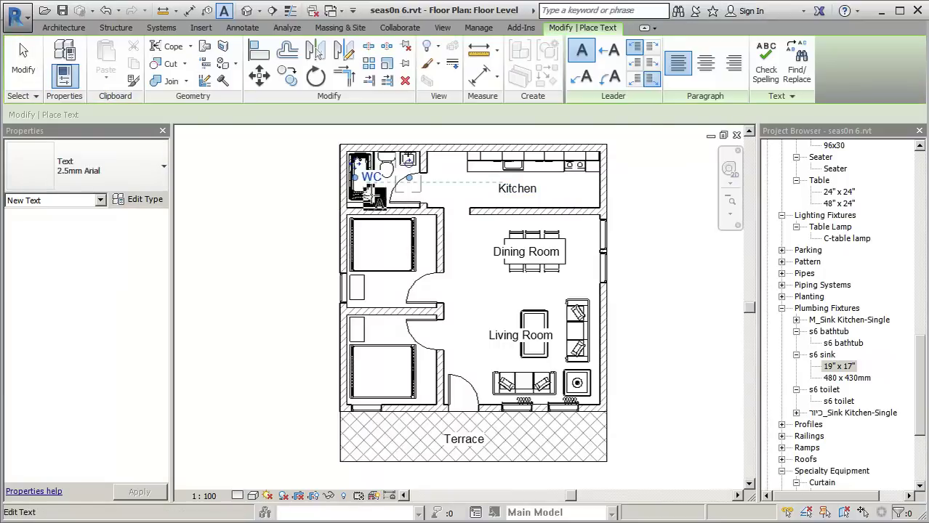
- Label the upper bedroom 'Bedroom 2' and the lower bedroom 'Bedroom 1'
left_click_drag(360, 250, 439, 271)
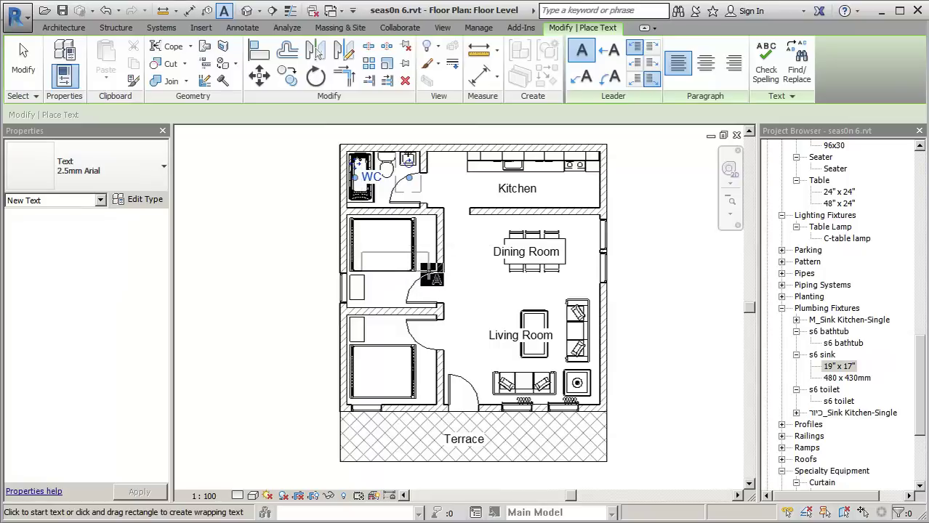
type("Bedroom")
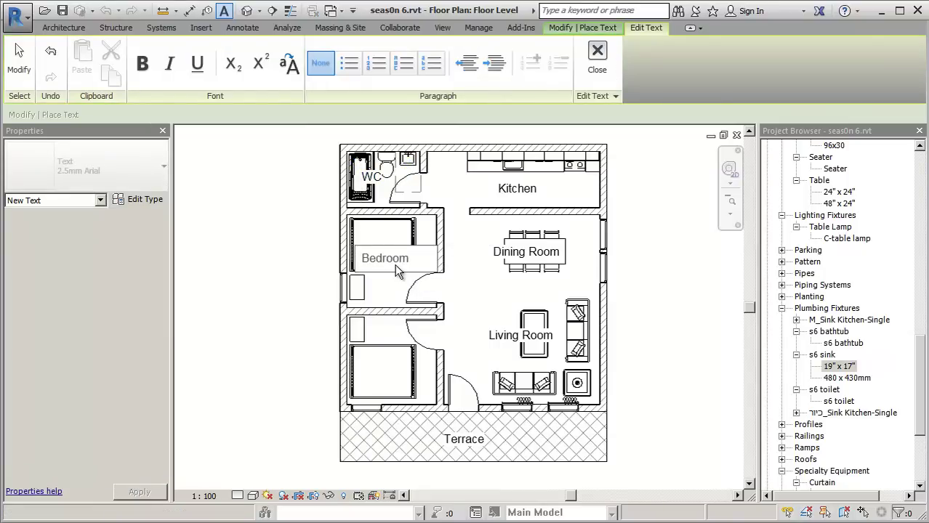
type(" 2")
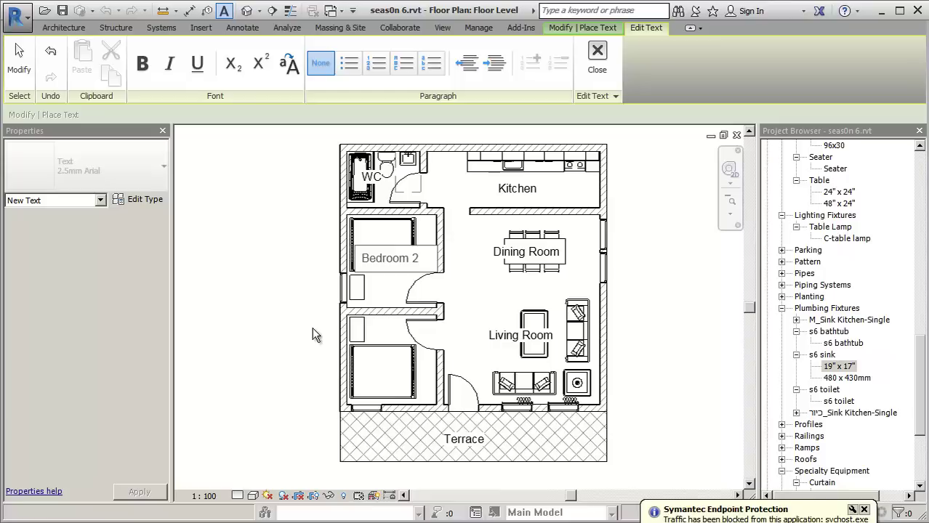
left_click(313, 329)
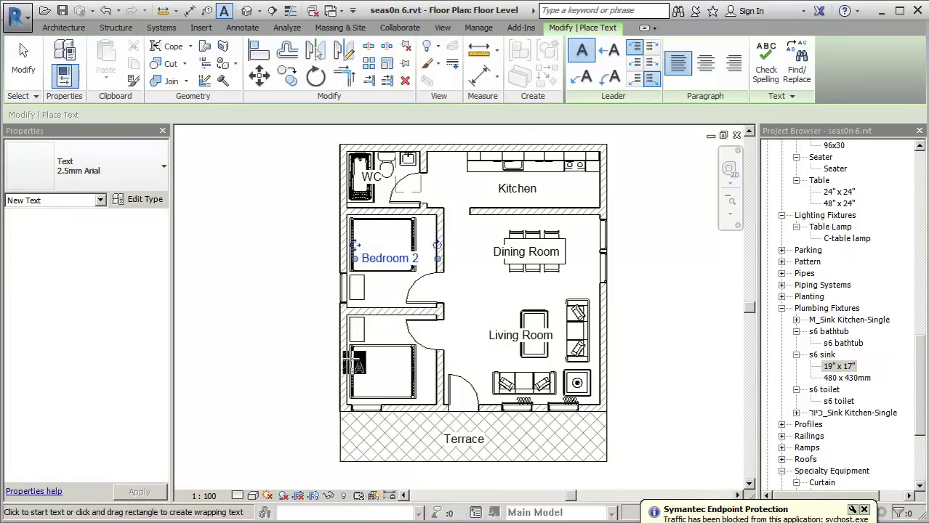
left_click_drag(361, 357, 427, 385)
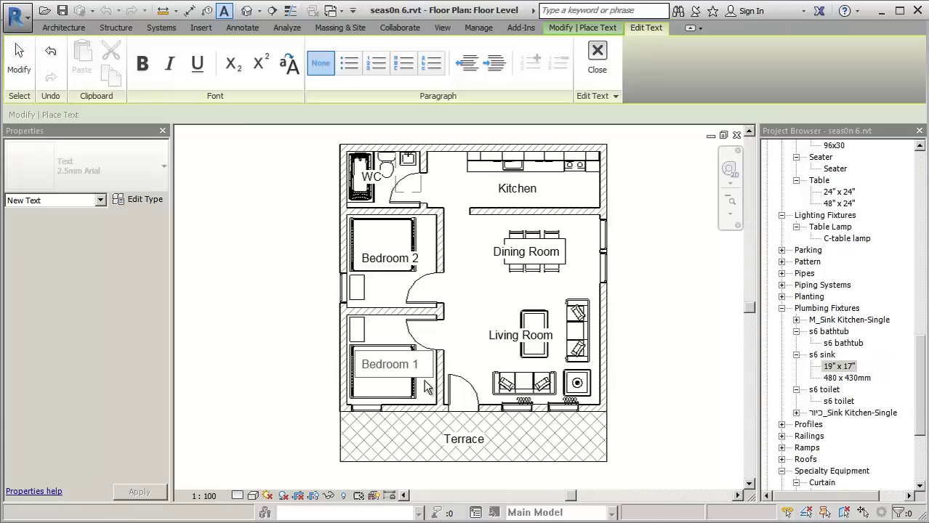
left_click(297, 306)
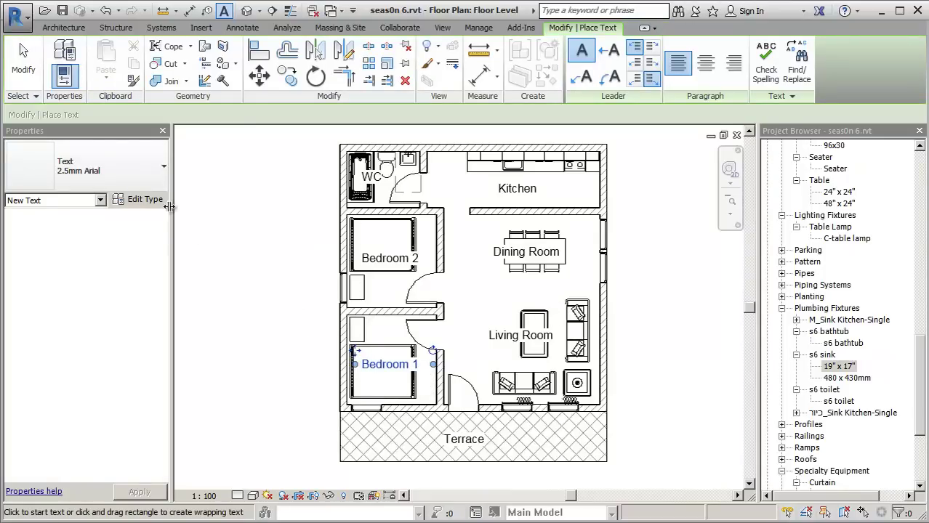
- Set the 2.5mm Arial text type's colour to green
left_click(149, 200)
left_click(458, 204)
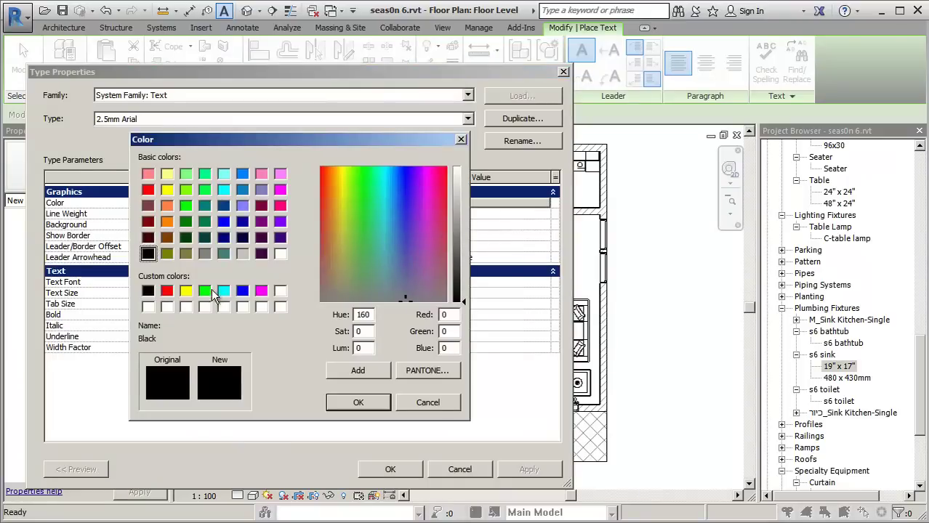
left_click(205, 292)
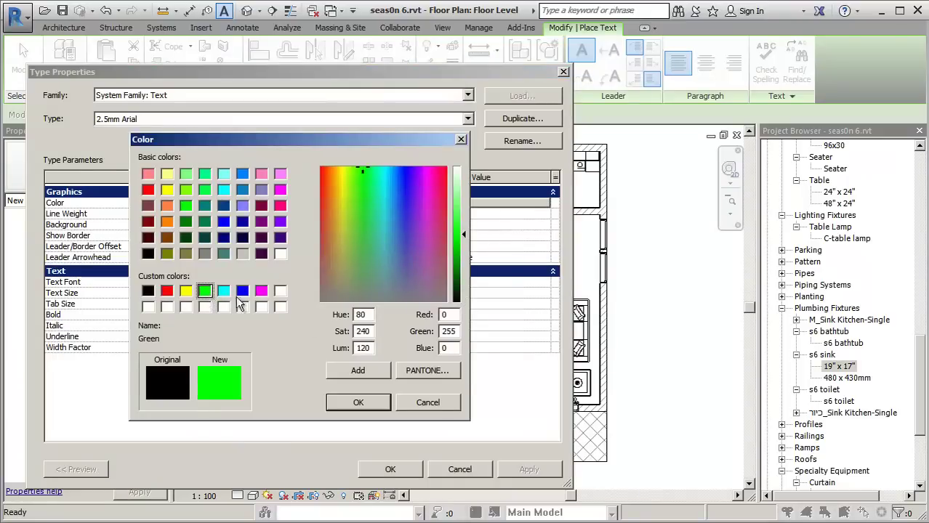
left_click(375, 406)
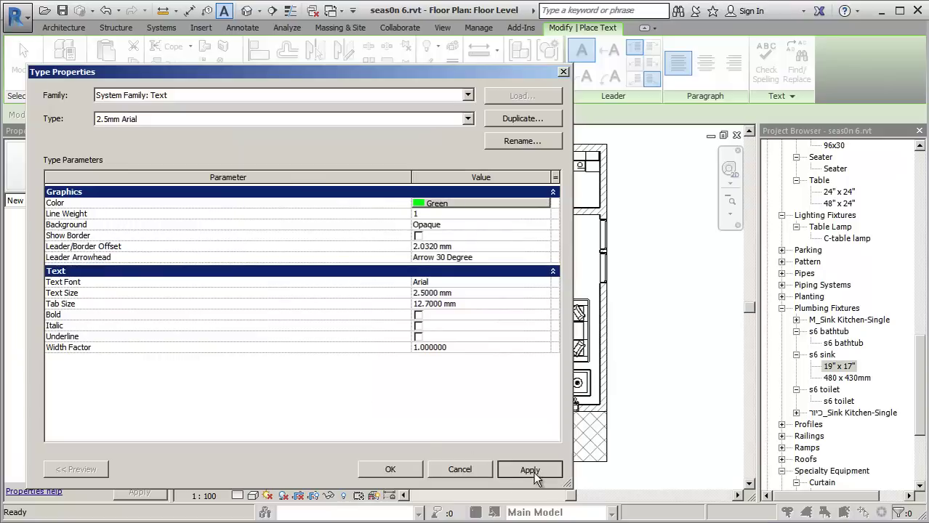
left_click(409, 468)
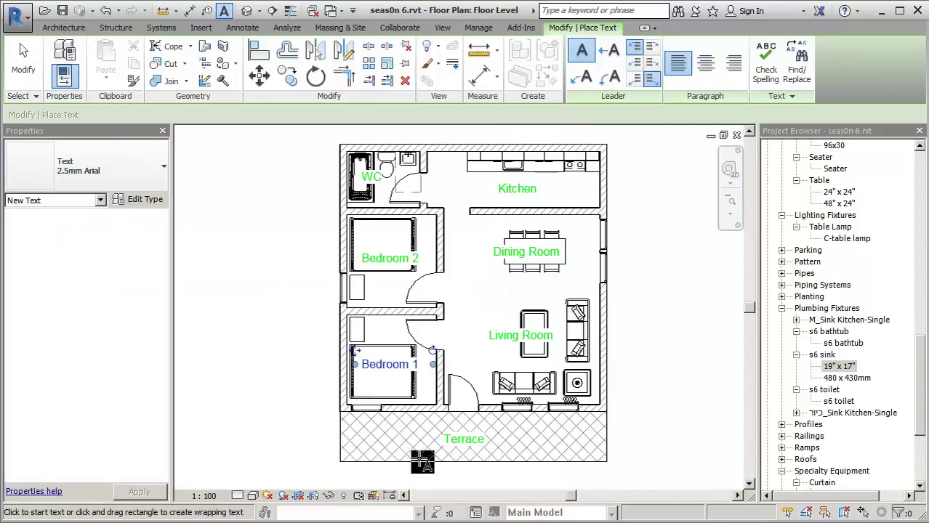
- Discard the empty text box, leave the text tool and save the project
left_click(622, 269)
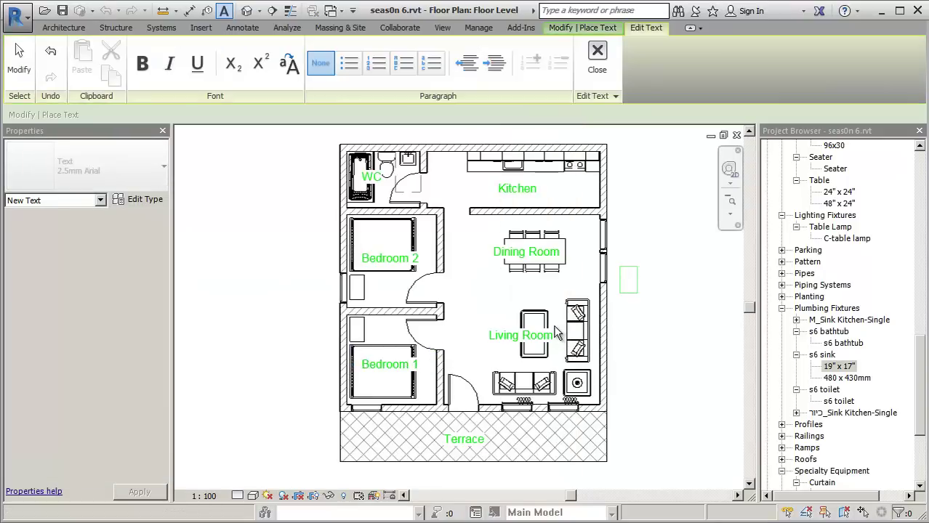
left_click(592, 69)
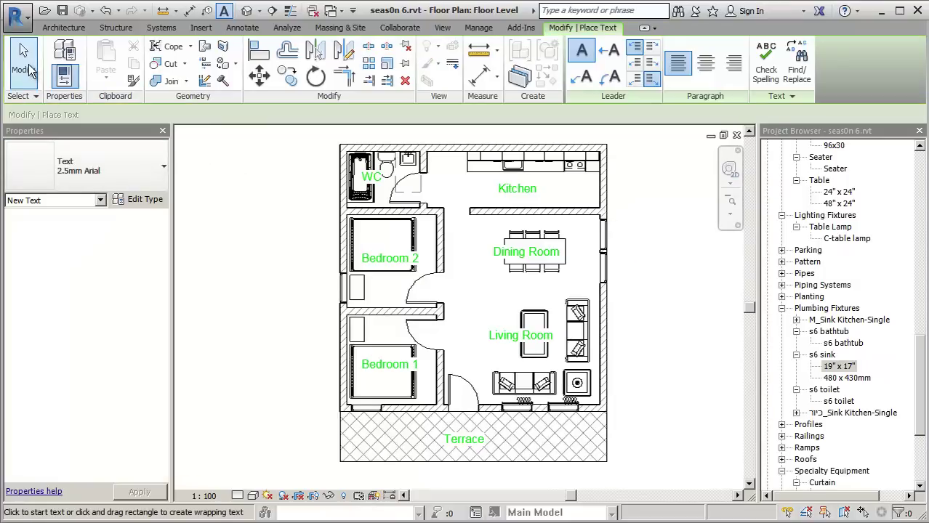
left_click(29, 64)
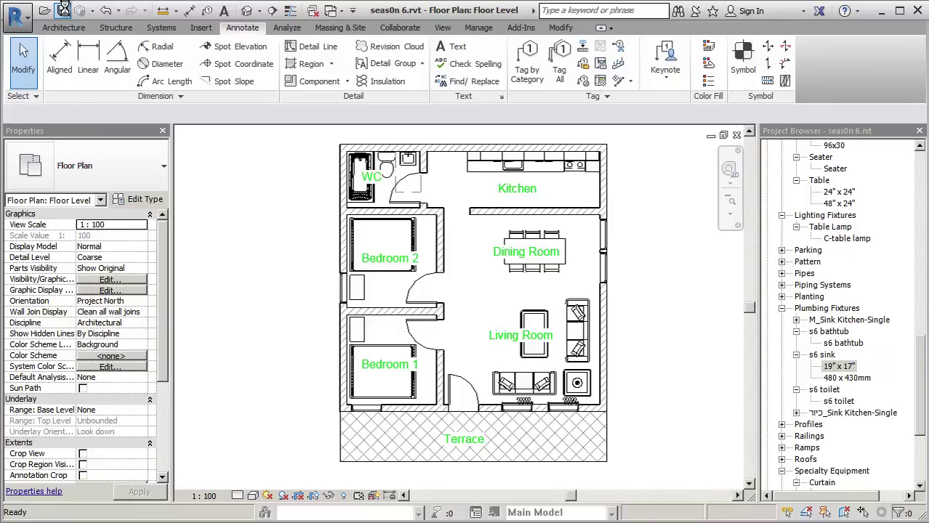
left_click(64, 9)
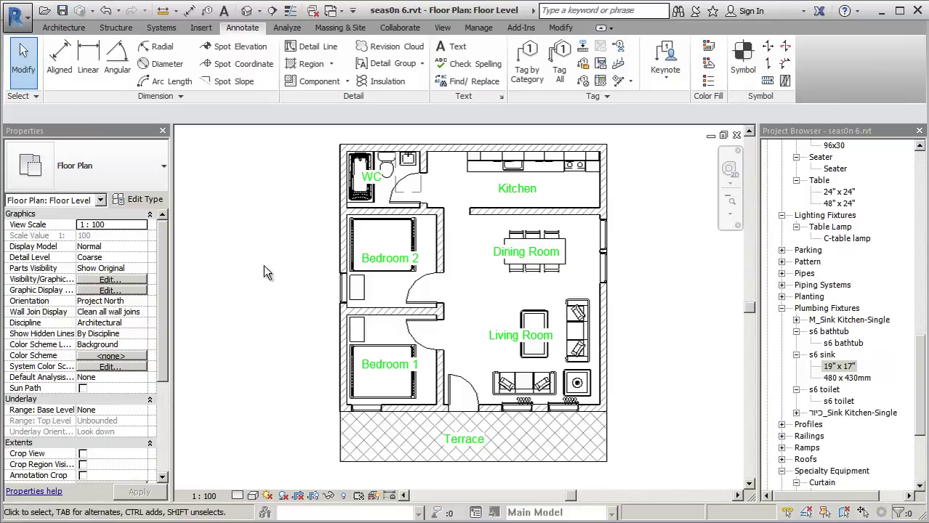
- Start the Aligned dimension tool measuring to wall faces
left_click(65, 67)
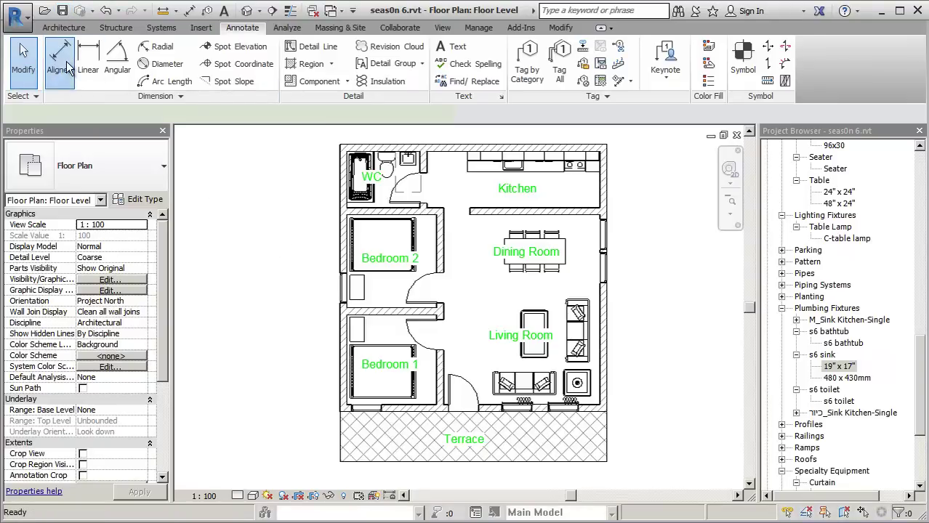
left_click(203, 116)
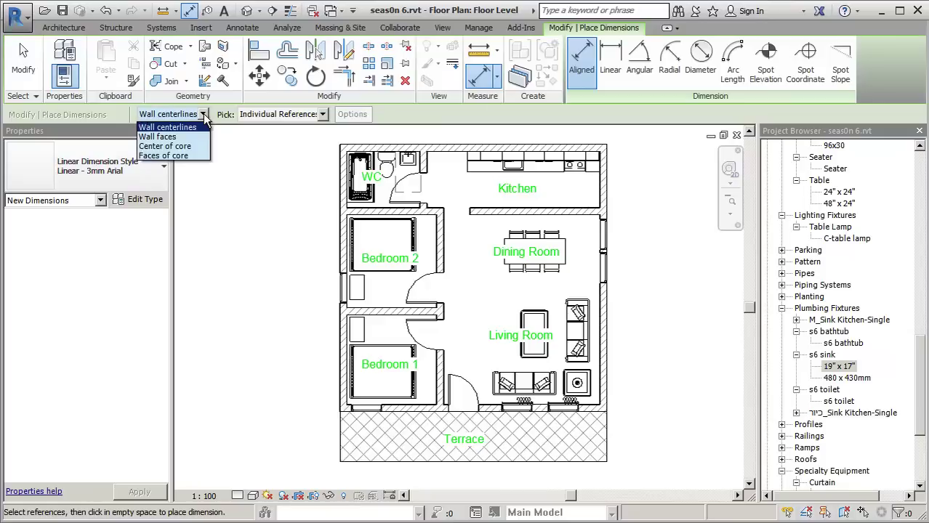
left_click(203, 134)
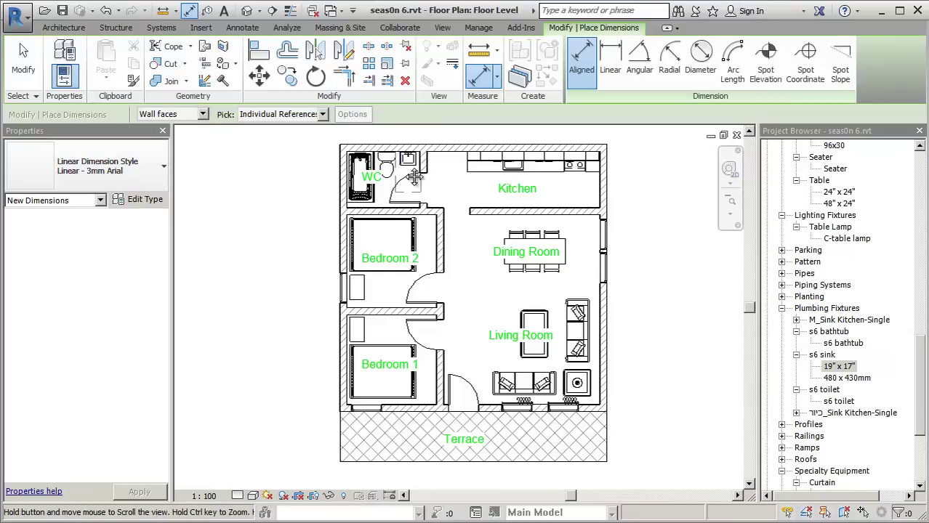
middle_click_drag(392, 139, 402, 174)
scroll(401, 173, "up", 2)
scroll(394, 173, "up", 2)
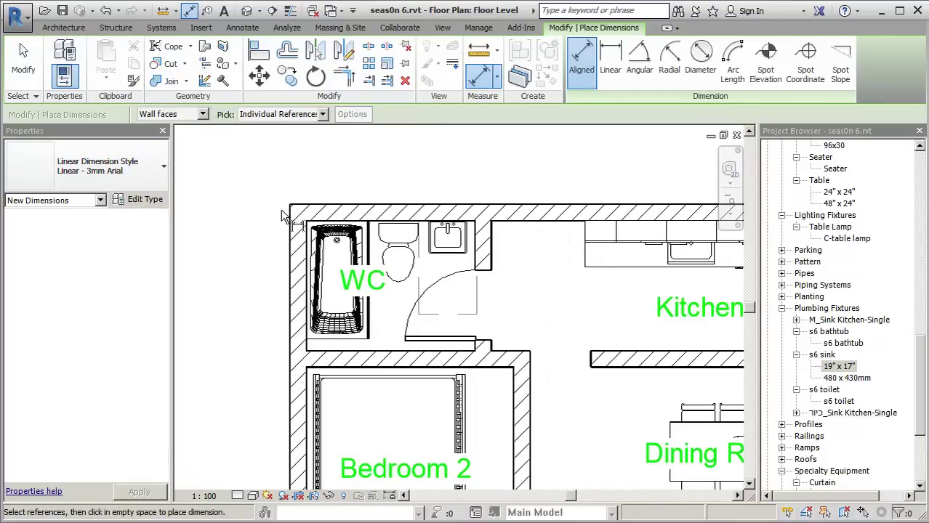
- Place the 2500 WC and 5500 kitchen width dimensions above the top wall
left_click(290, 231)
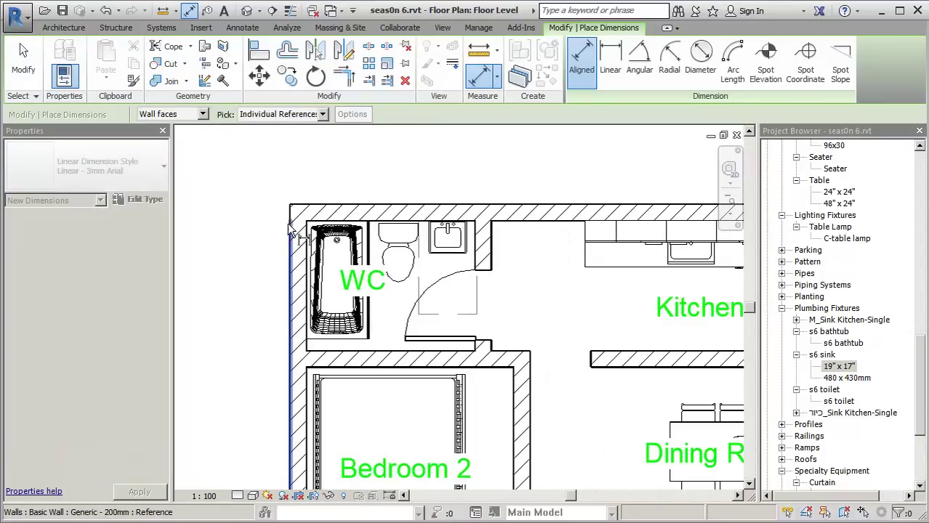
left_click(481, 248)
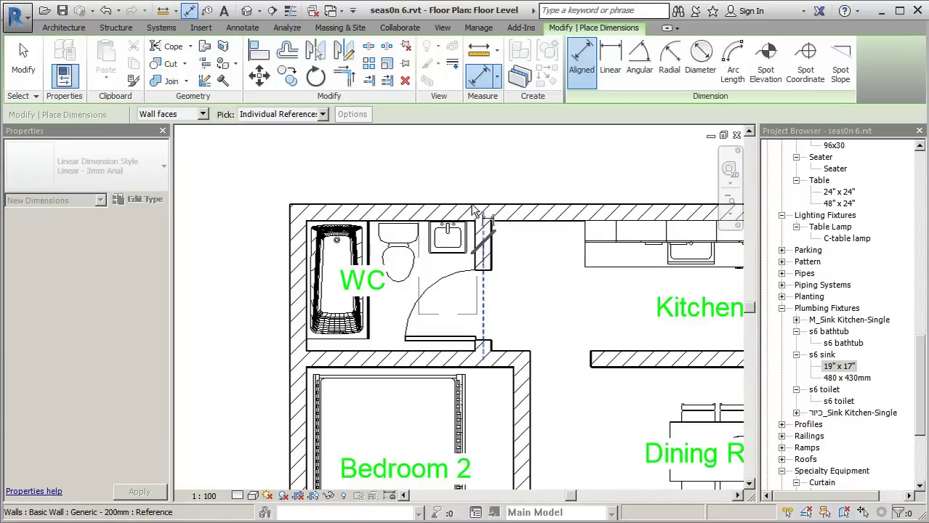
left_click(290, 250)
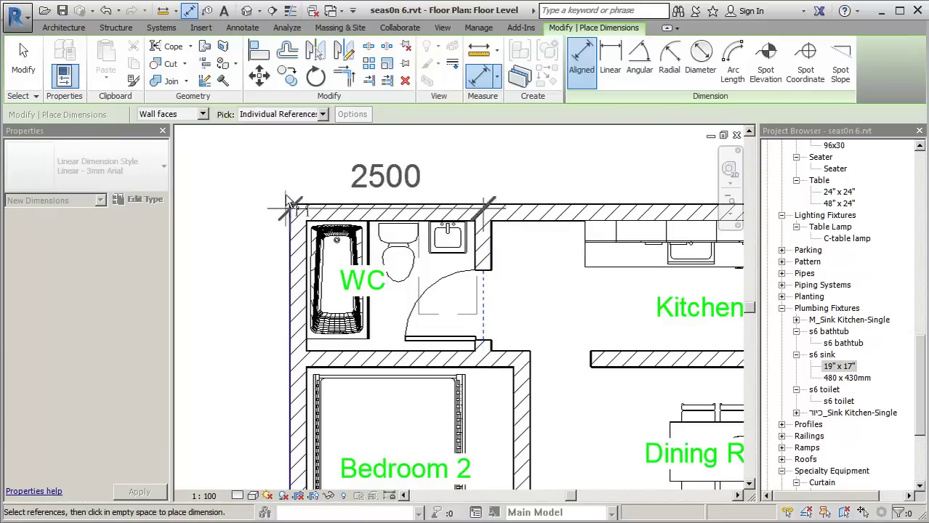
left_click(287, 162)
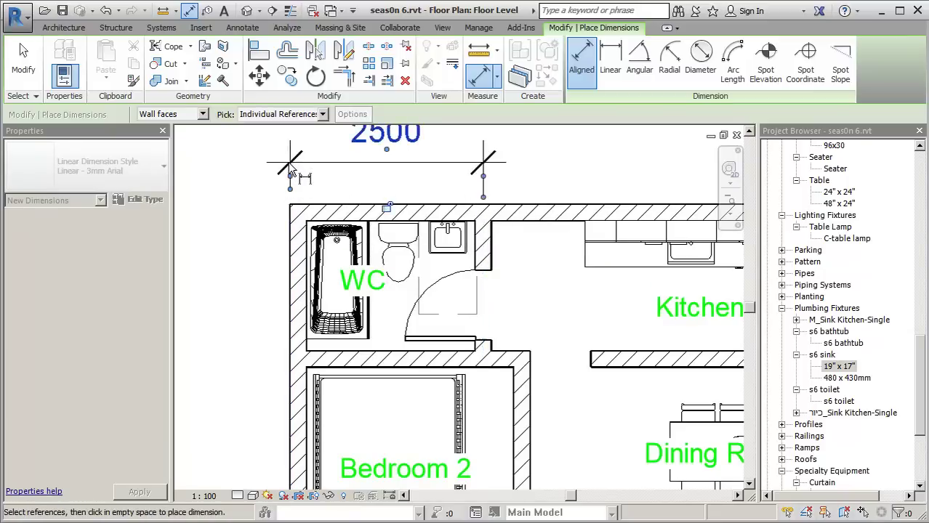
middle_click_drag(492, 233, 303, 282)
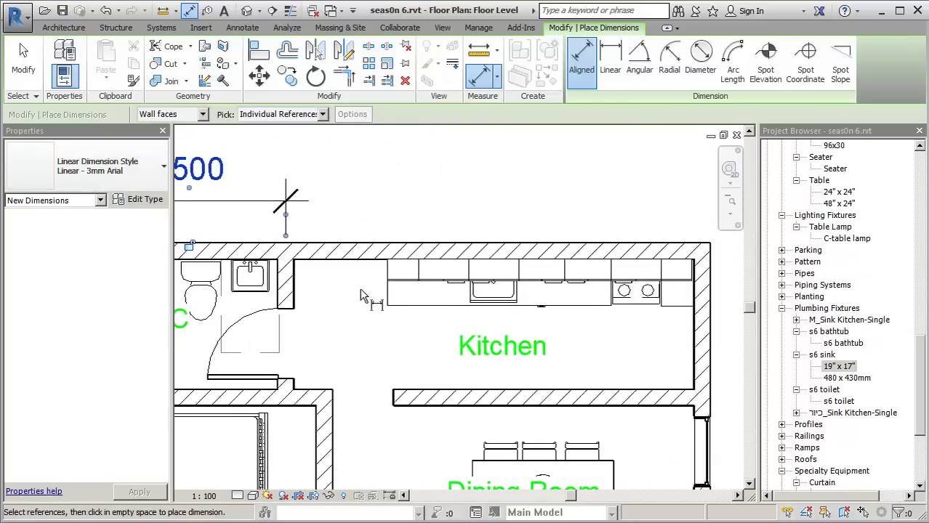
left_click(297, 270)
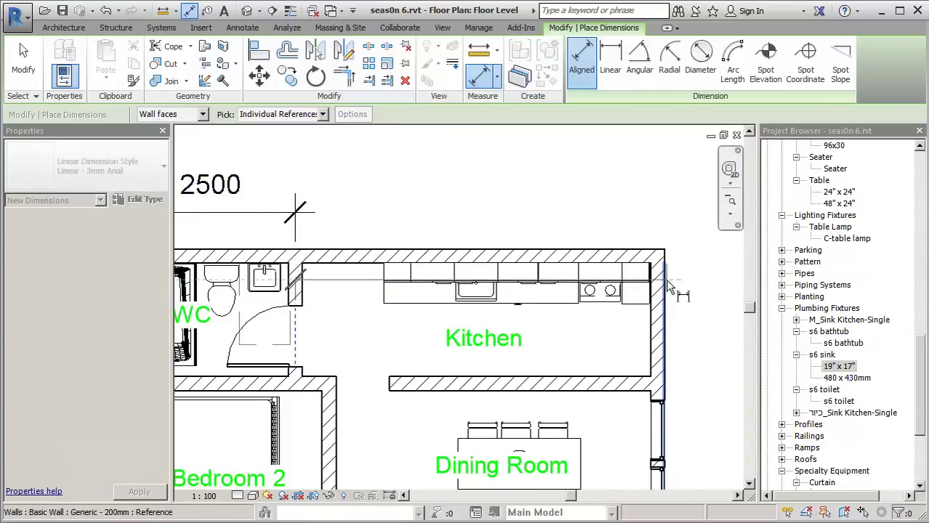
left_click(666, 279)
left_click(269, 219)
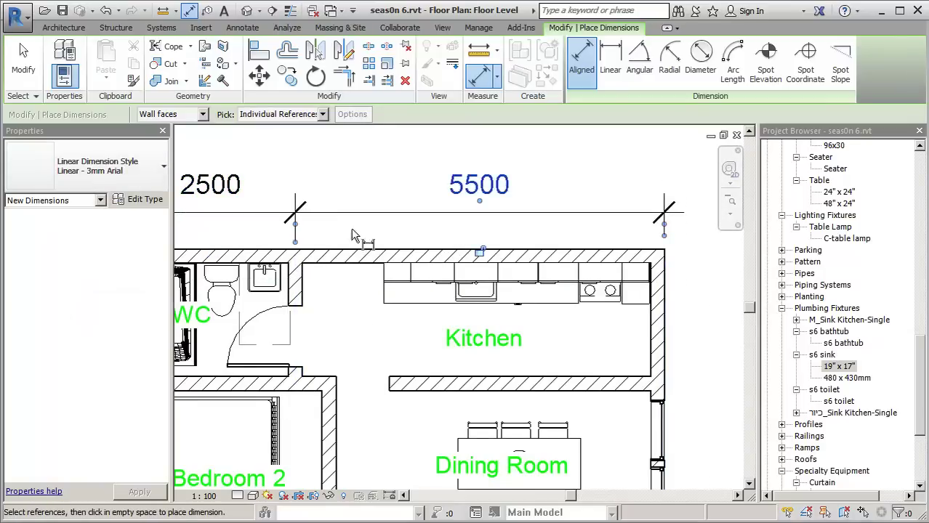
- Add the 8000 overall width dimension above the other two
scroll(659, 275, "down", 2)
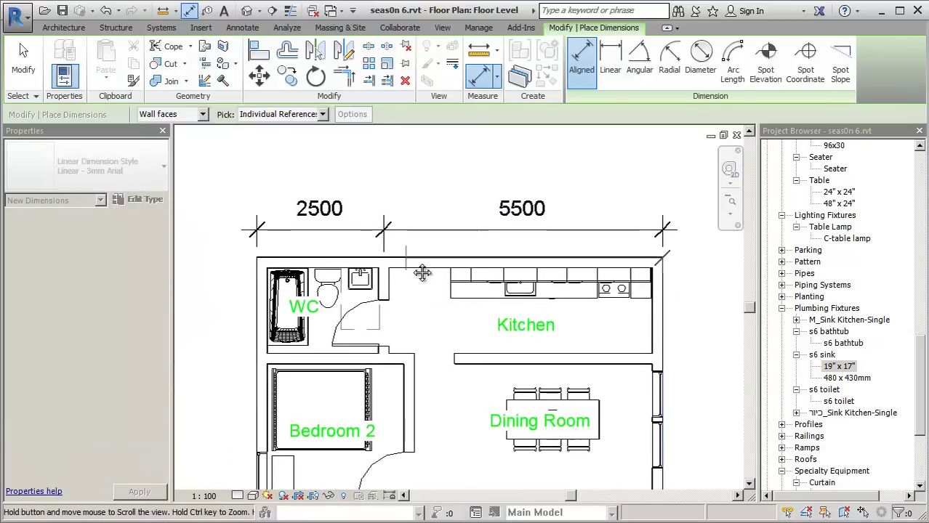
middle_click_drag(234, 287, 270, 301)
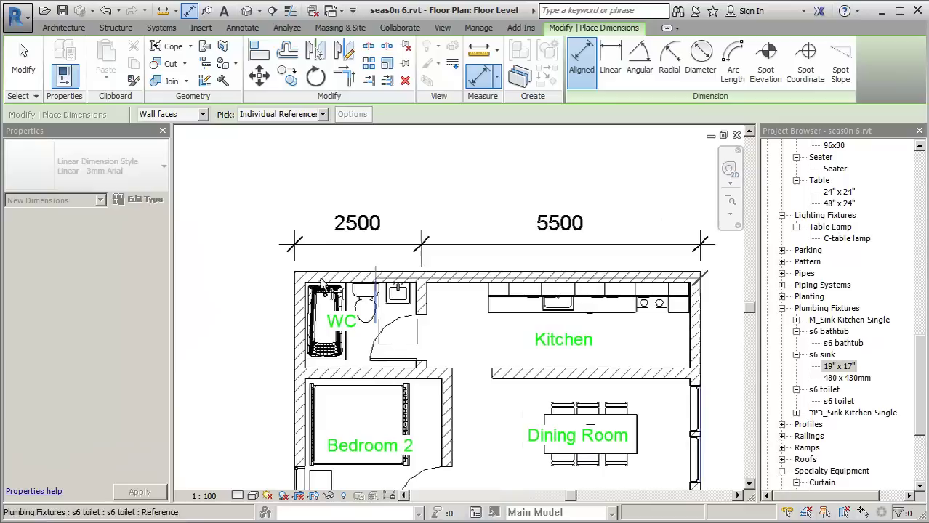
left_click(293, 306)
left_click(302, 193)
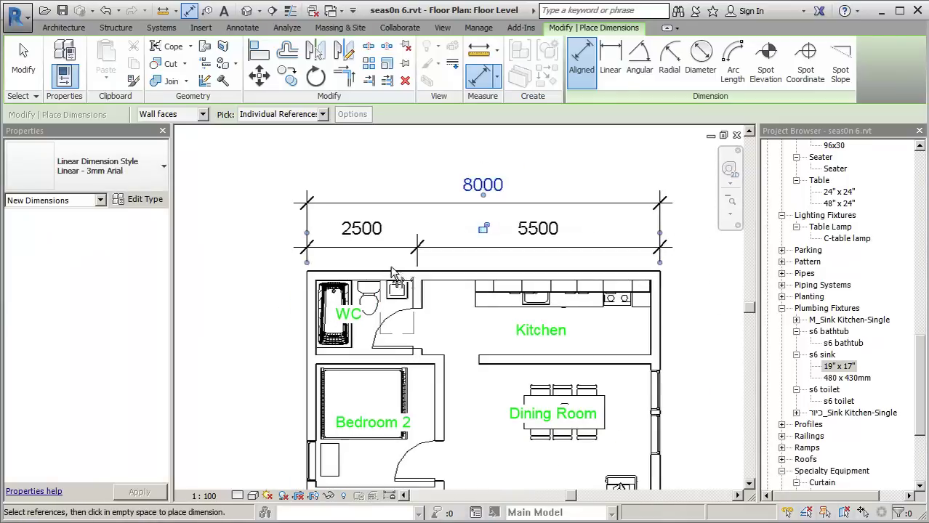
middle_click_drag(489, 262, 329, 138)
scroll(603, 237, "down", 1)
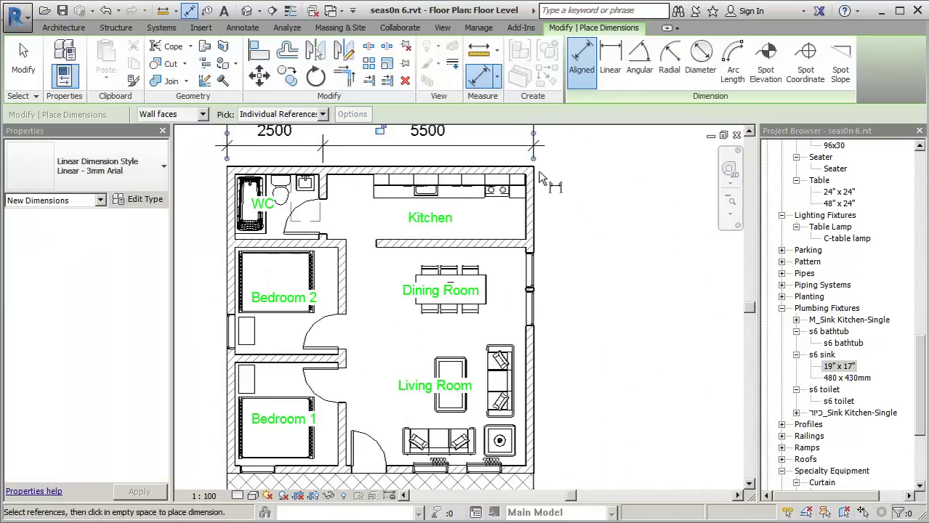
- Place the right-side 2000 and 6000 dimension string down to the bottom wall
scroll(526, 211, "up", 2)
scroll(530, 240, "up", 1)
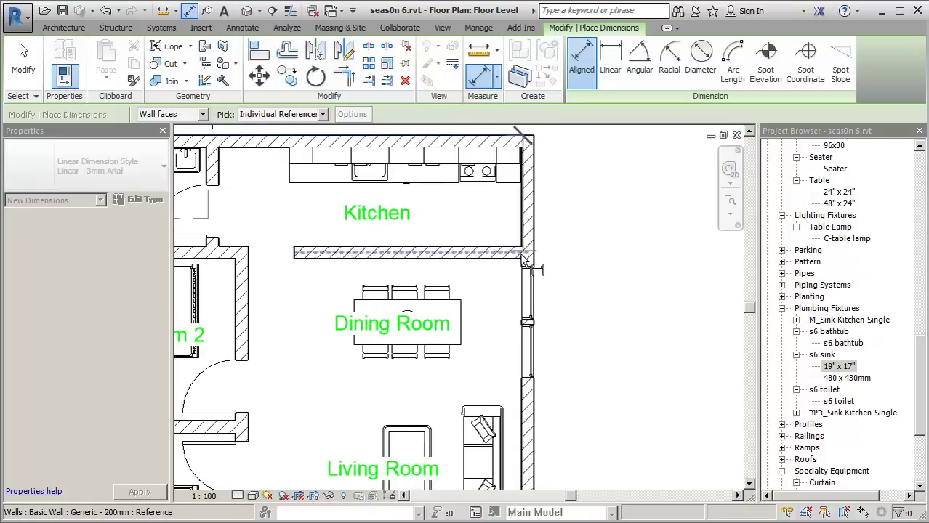
scroll(514, 260, "down", 2)
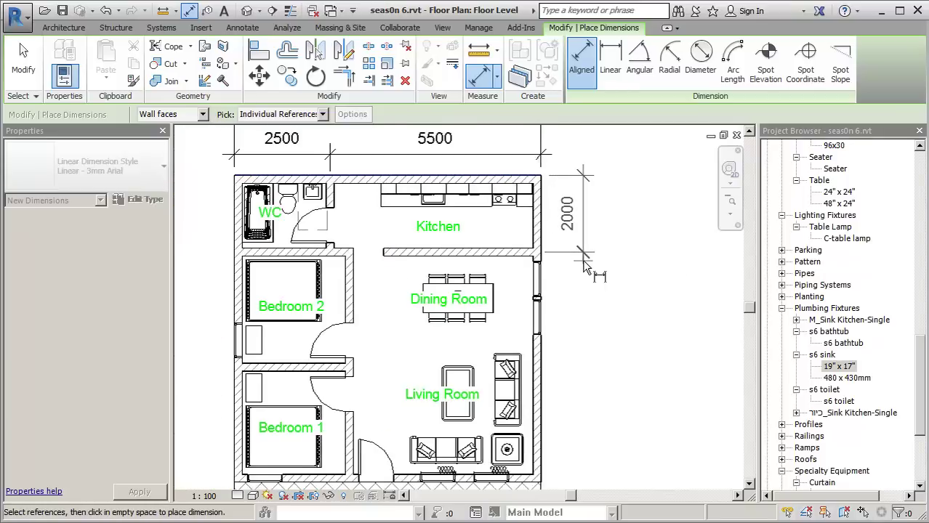
left_click(580, 261)
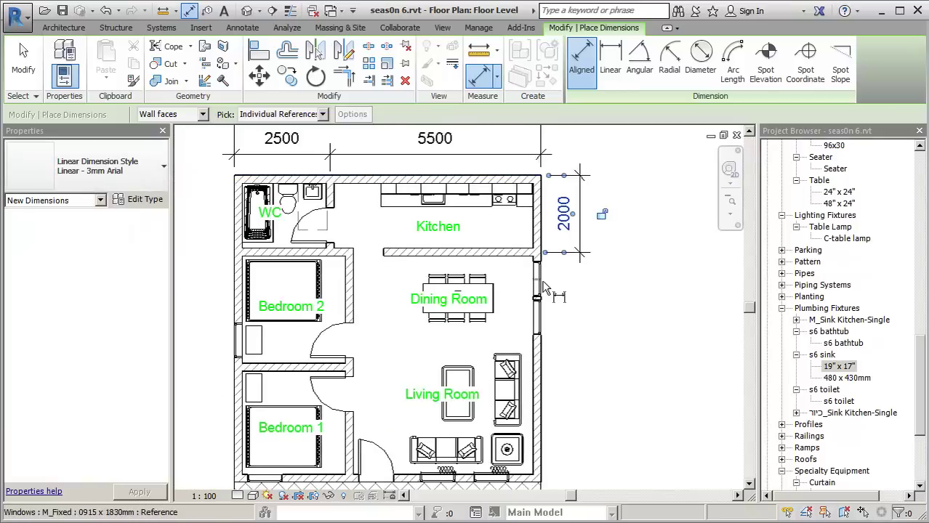
scroll(526, 259, "up", 2)
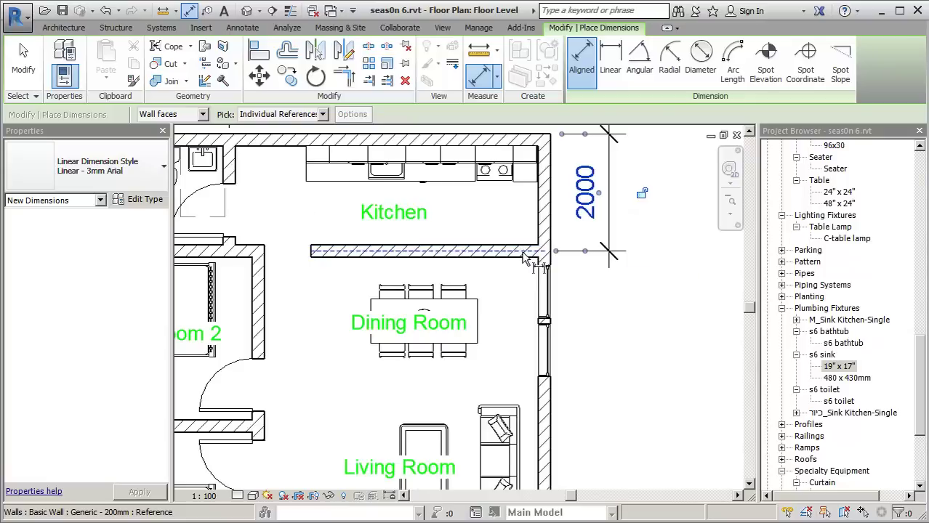
scroll(526, 259, "down", 3)
middle_click_drag(554, 428, 580, 373)
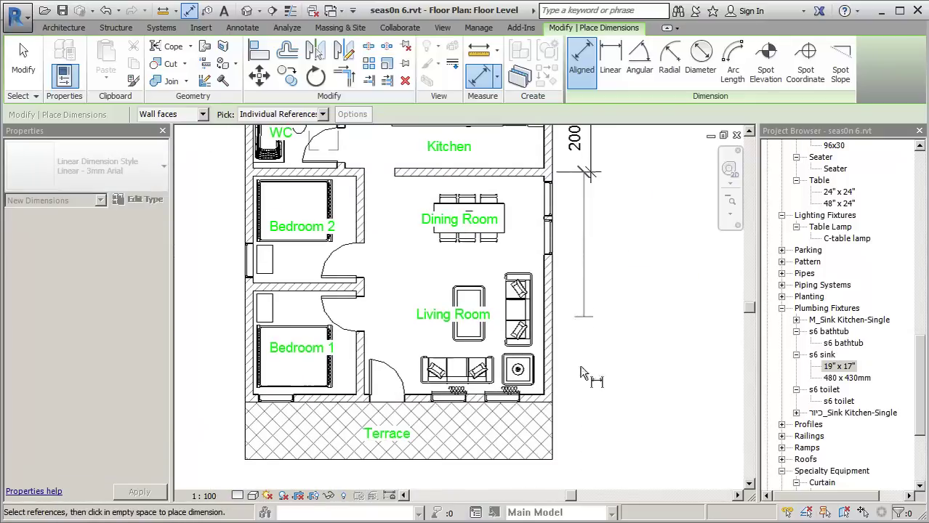
left_click(542, 407)
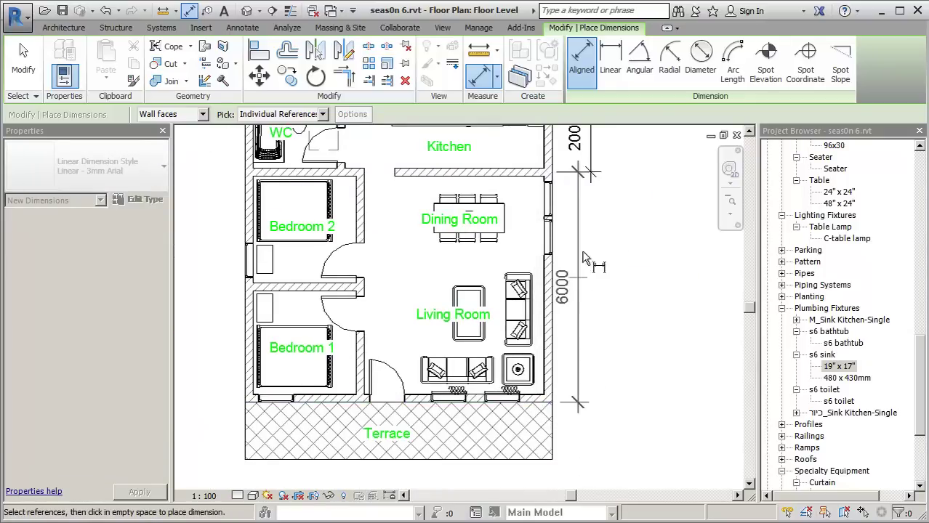
left_click(592, 159)
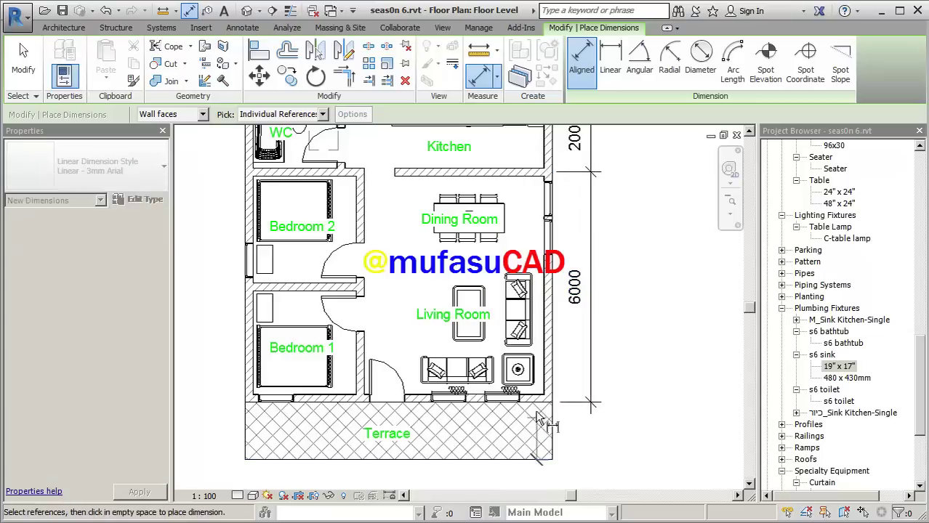
- Add the 1500 terrace depth and the 9500 overall right-side dimension
left_click(556, 396)
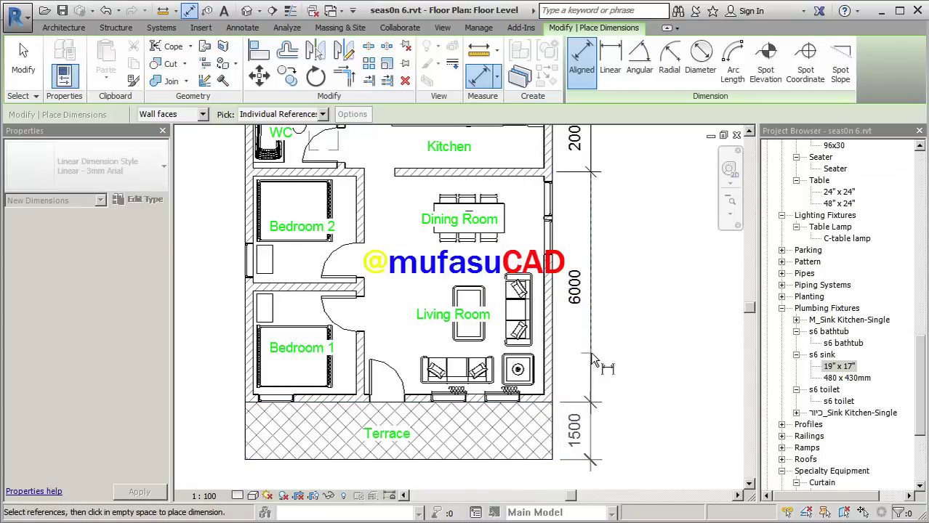
left_click(575, 407)
scroll(525, 466, "down", 2)
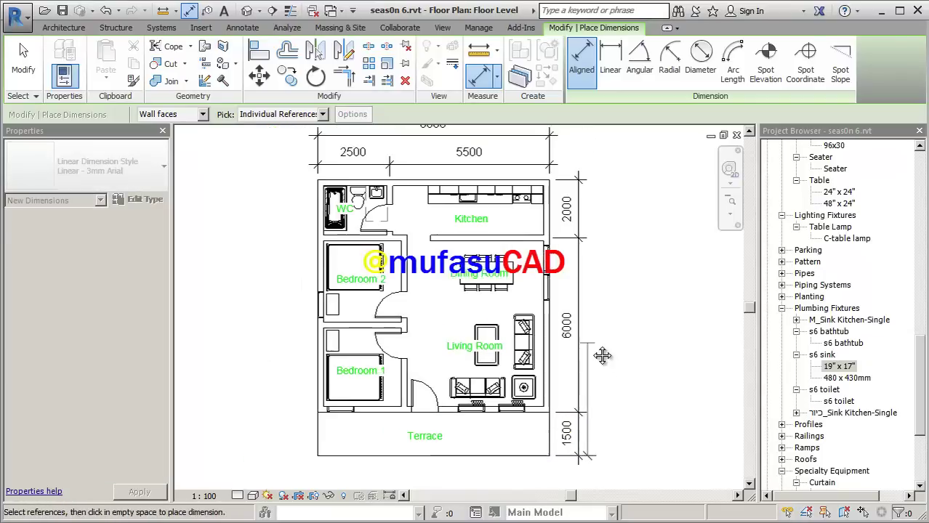
left_click(509, 206)
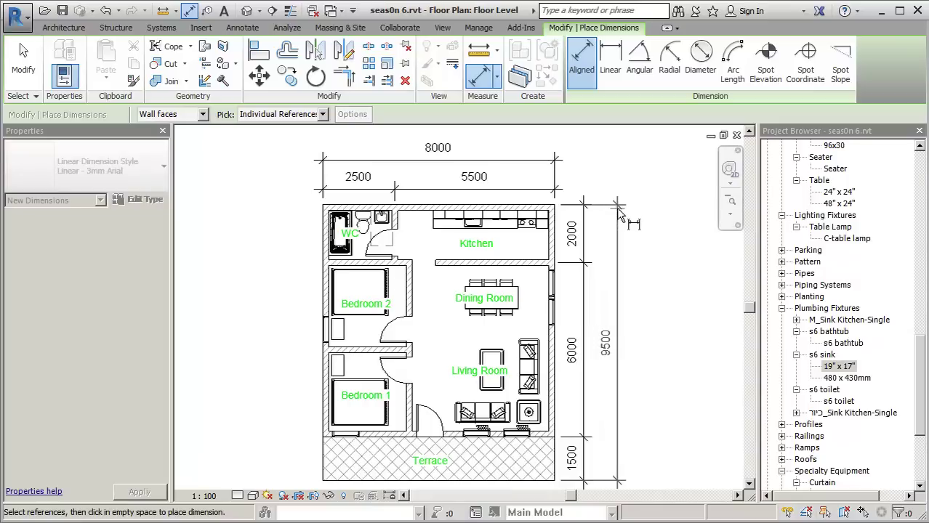
left_click(616, 207)
middle_click_drag(576, 395, 608, 291)
- Place the 5000 dimension below the terrace
scroll(496, 420, "up", 2)
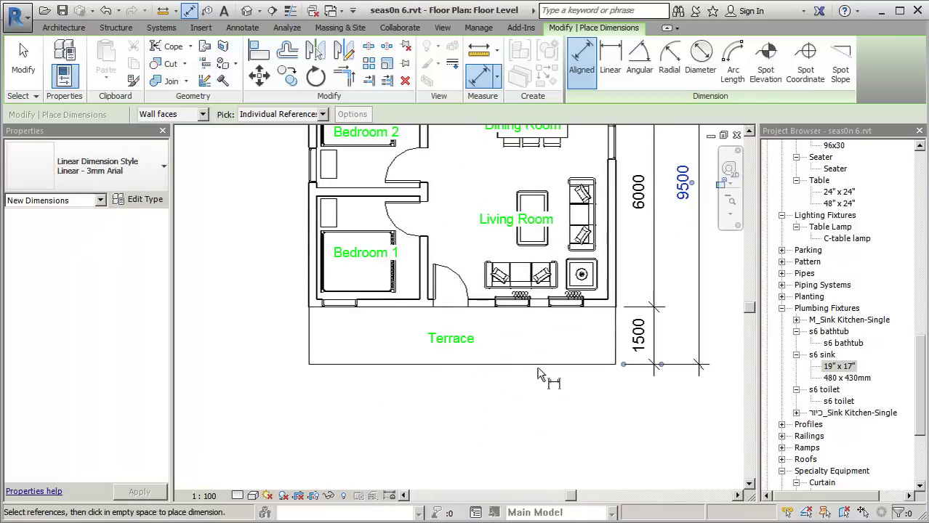
scroll(398, 334, "up", 4)
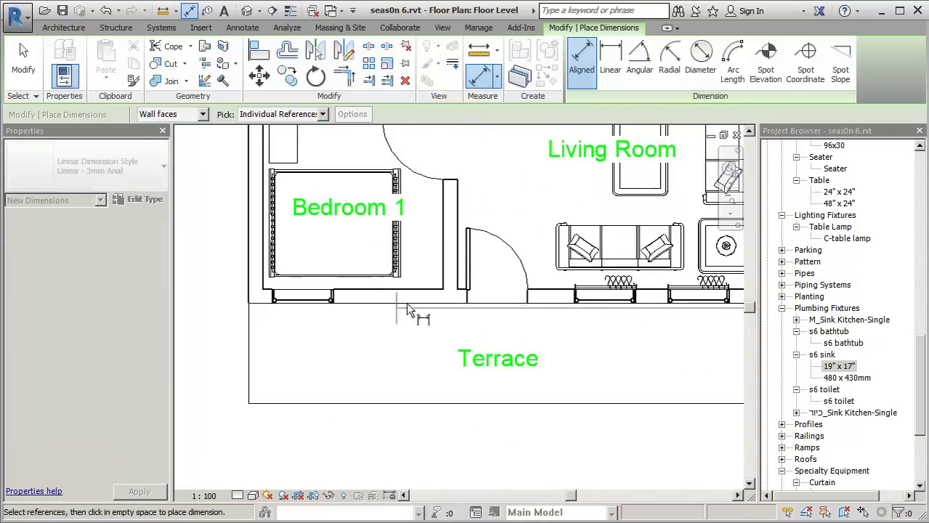
scroll(452, 348, "down", 2)
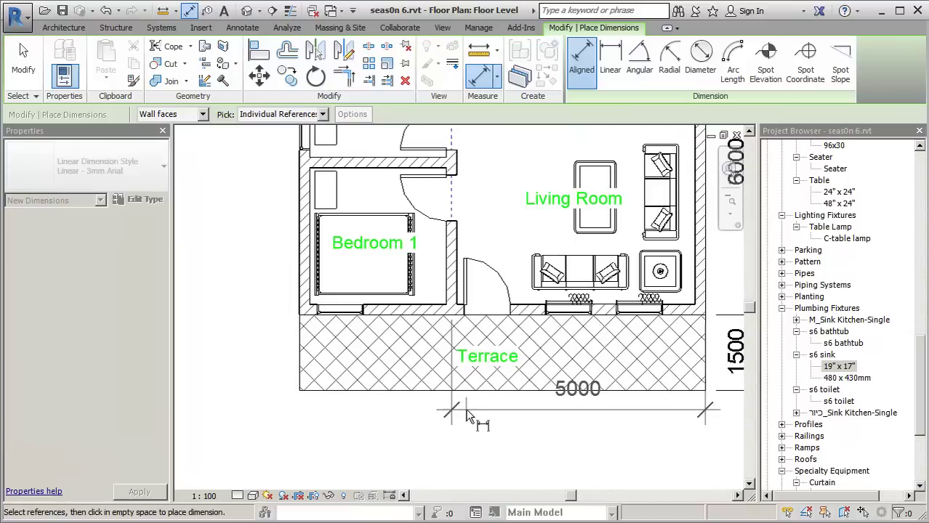
left_click(469, 439)
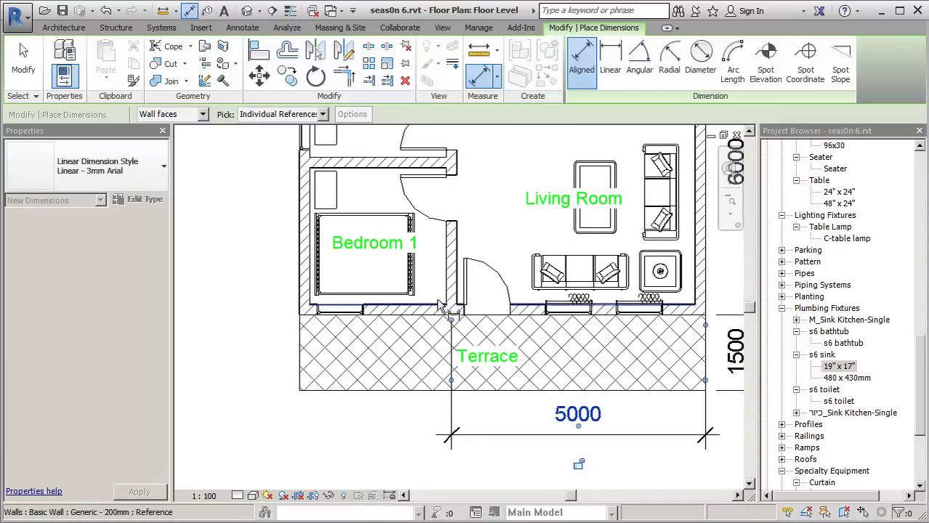
key("Escape")
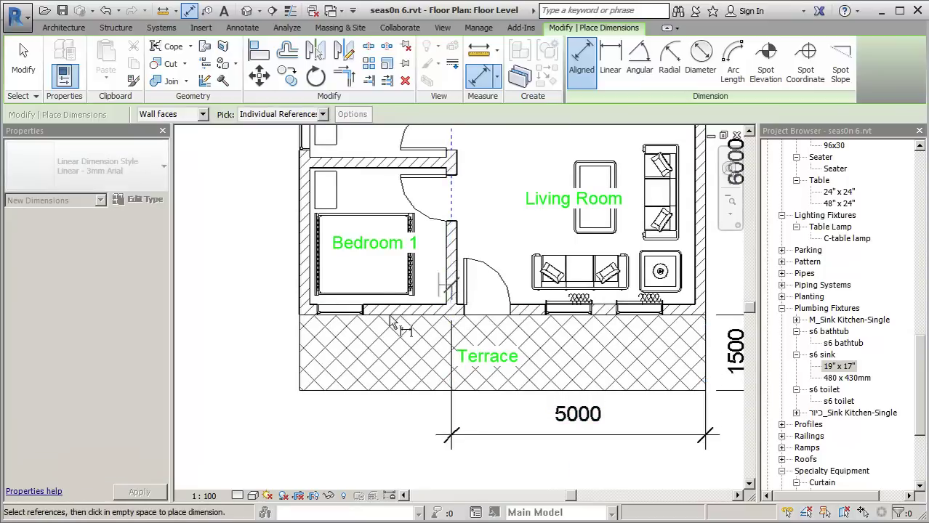
- Add the 3000 dimension from the left outer wall to the interior wall beside it
left_click(299, 298)
left_click(452, 298)
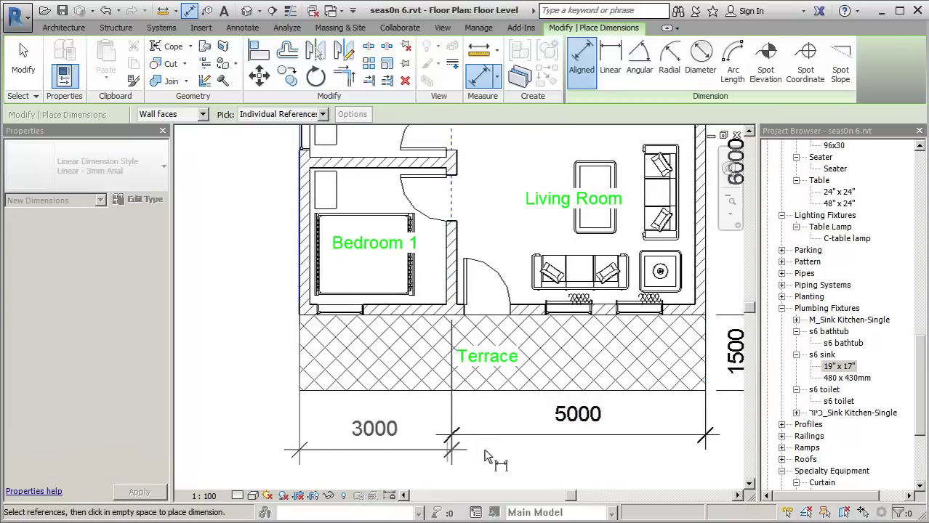
left_click(495, 445)
scroll(247, 377, "up", 2)
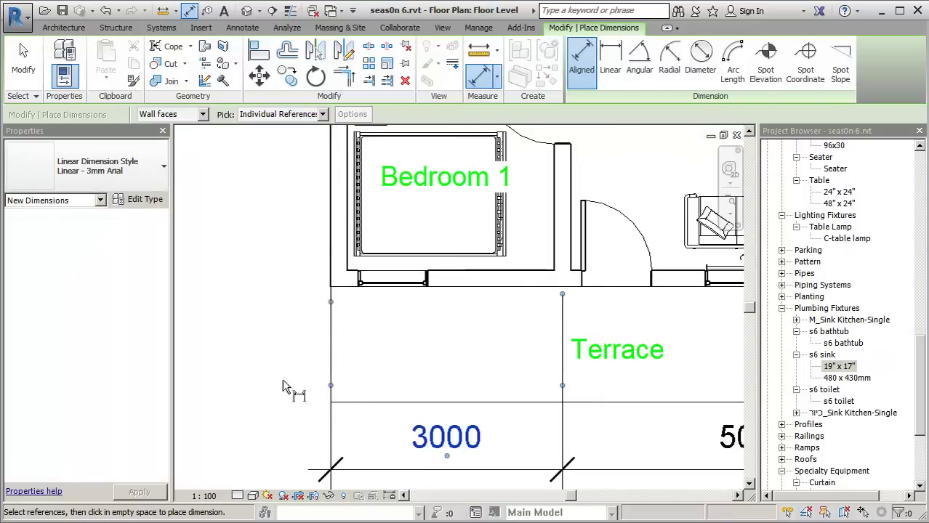
key("Escape")
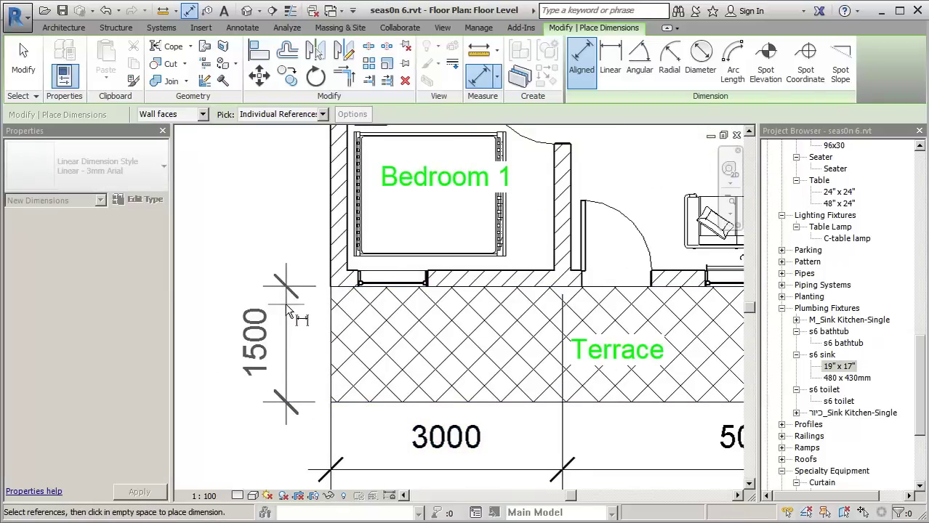
- Place the 1500 terrace and 3000 Bedroom 1 dimensions on the left side
left_click(288, 311)
scroll(294, 320, "down", 1)
middle_click_drag(298, 324, 330, 414)
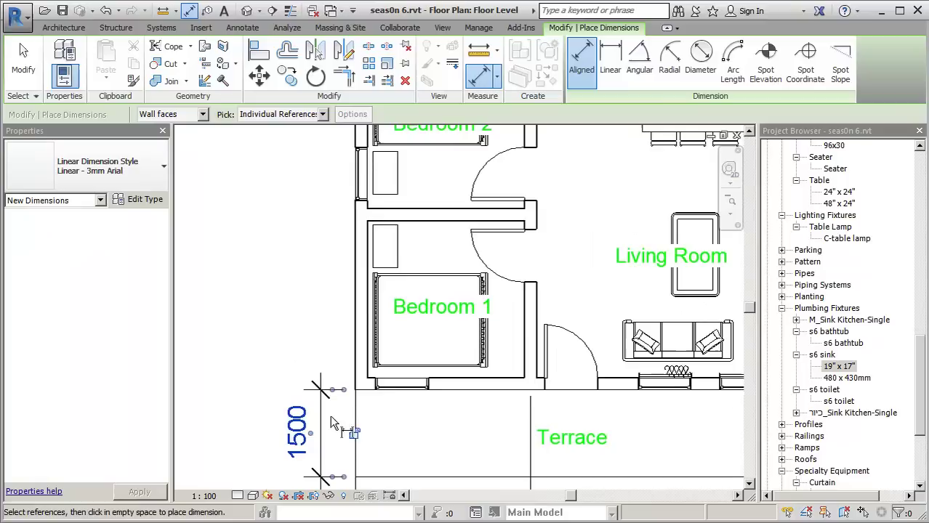
left_click(363, 386)
left_click(378, 218)
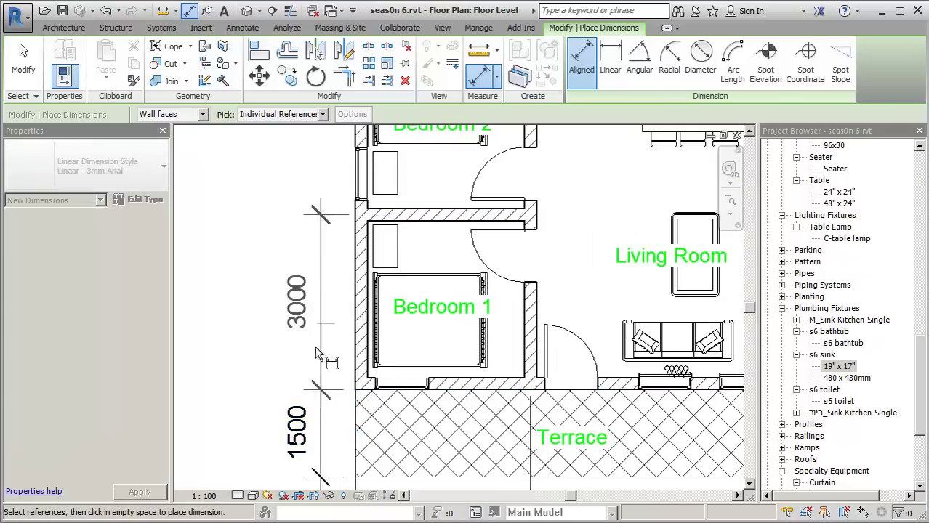
left_click(318, 412)
- Add the 3000 Bedroom 2 dimension on the left side
middle_click_drag(364, 237, 367, 434)
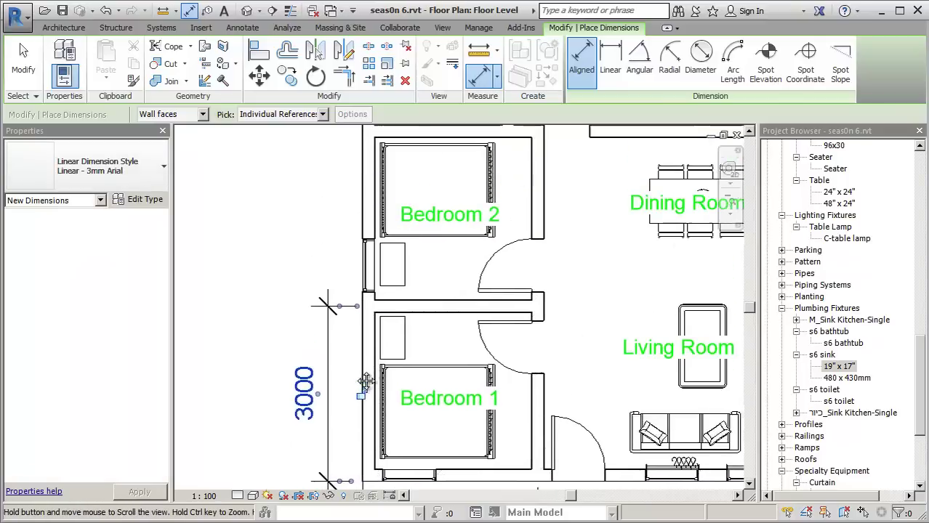
left_click(366, 415)
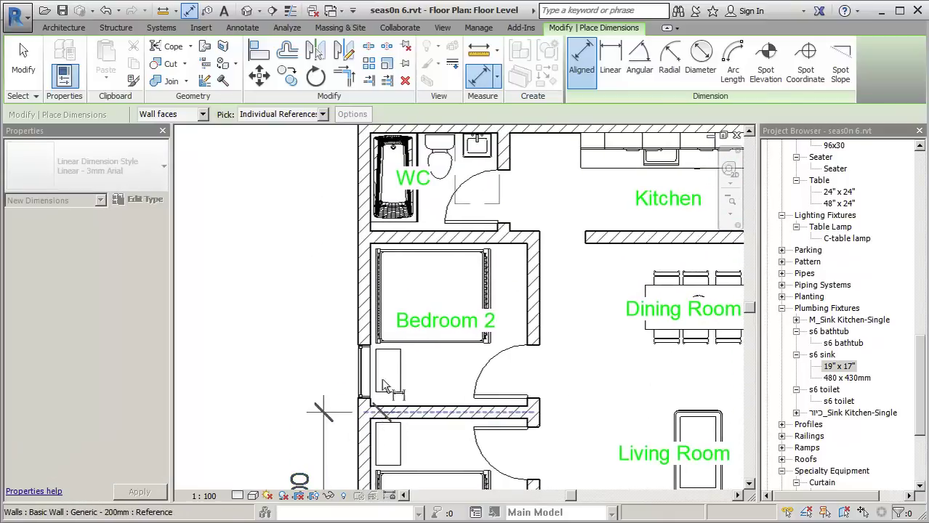
left_click(387, 238)
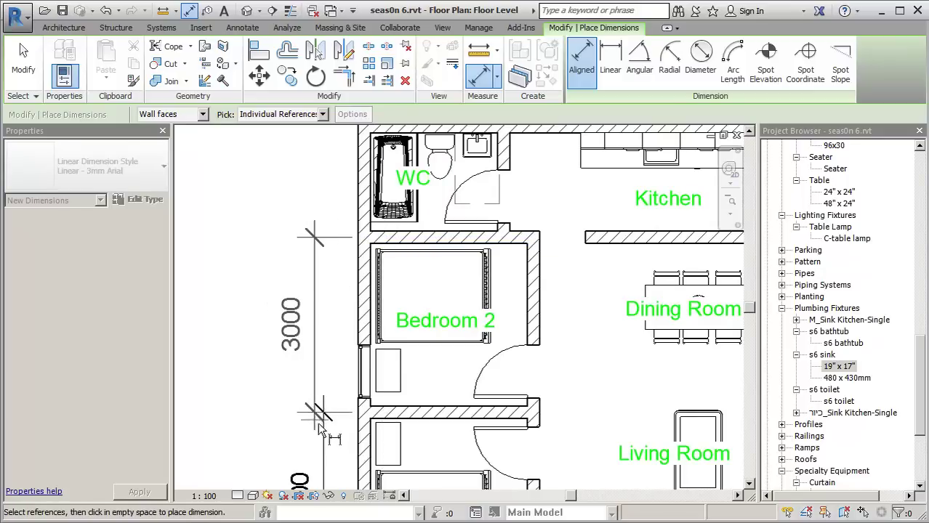
left_click(331, 392)
scroll(330, 392, "down", 2)
scroll(414, 325, "up", 3)
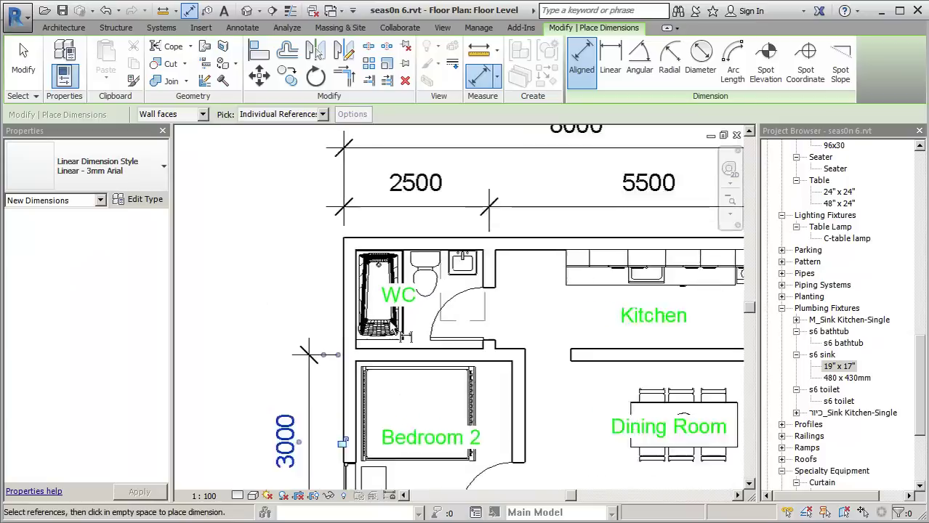
- Add the 2000 WC dimension on the left and recenter the plan
left_click(356, 229)
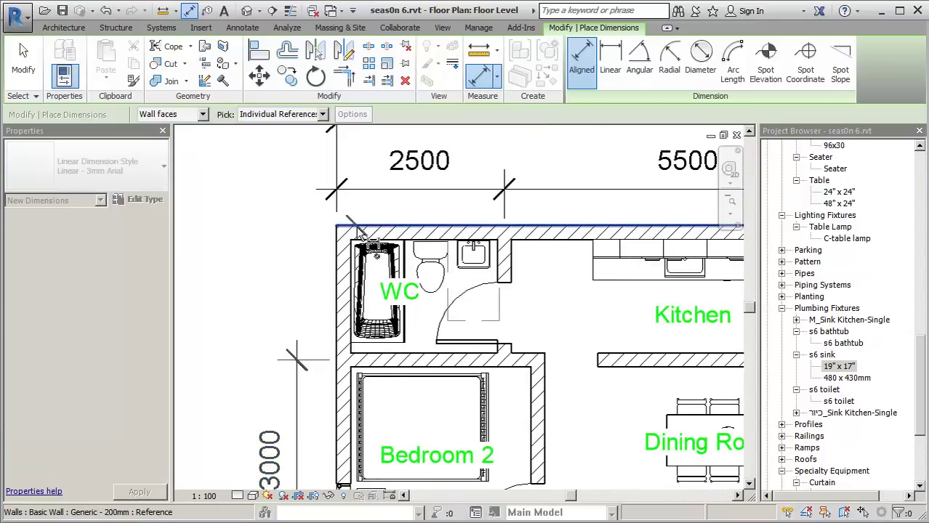
left_click(356, 370)
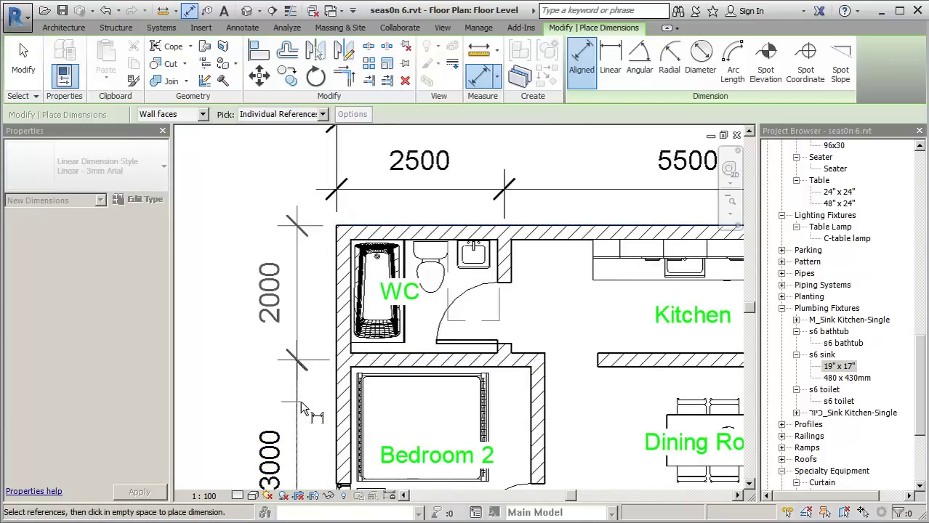
left_click(300, 400)
scroll(393, 367, "down", 2)
scroll(393, 368, "down", 1)
scroll(400, 348, "down", 1)
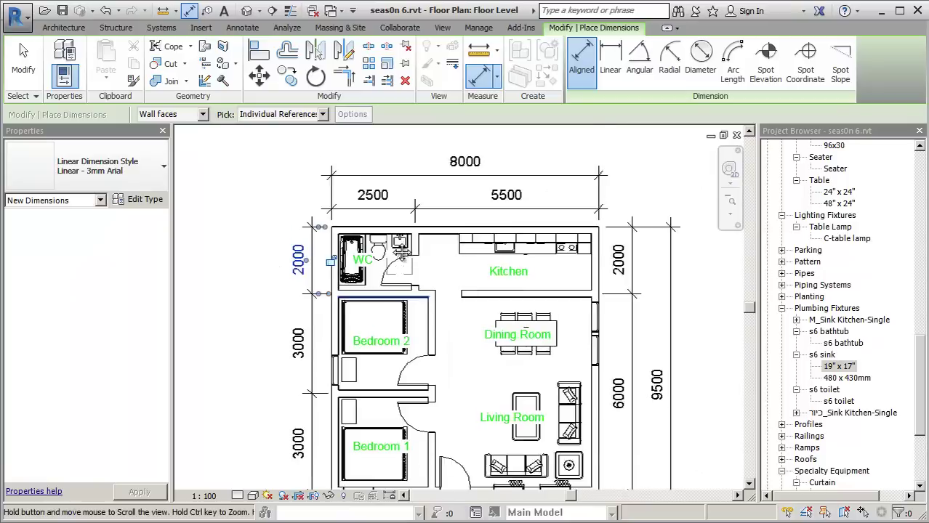
scroll(407, 331, "down", 1)
middle_click_drag(412, 320, 420, 329)
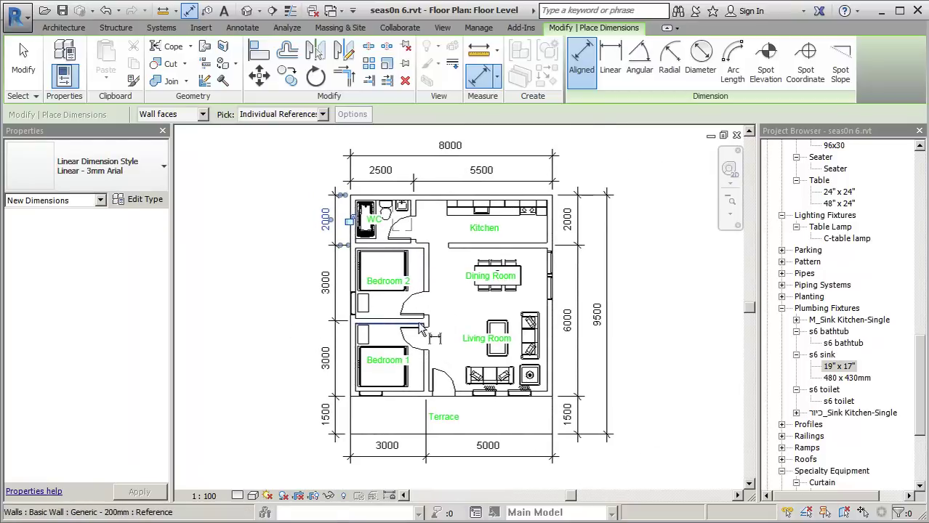
- Set the Linear - 3mm Arial dimension type's colour to red
left_click(26, 78)
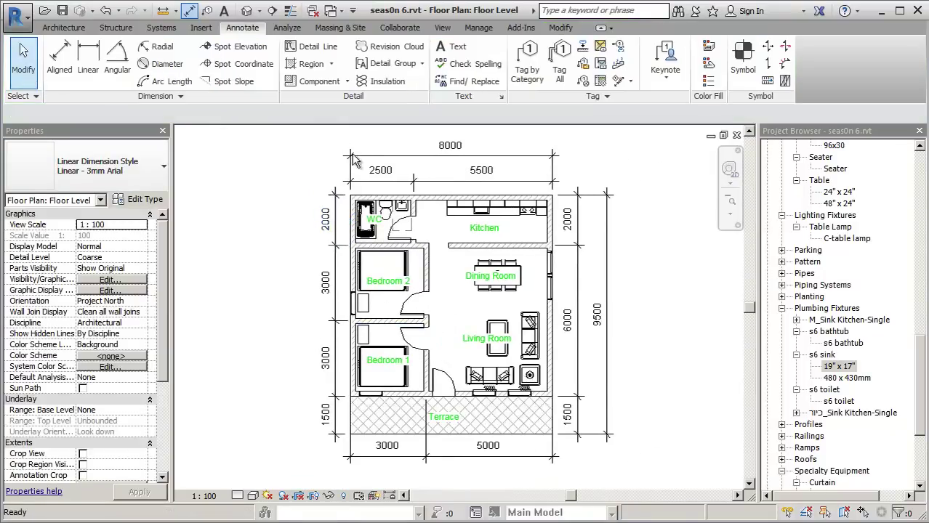
left_click(355, 156)
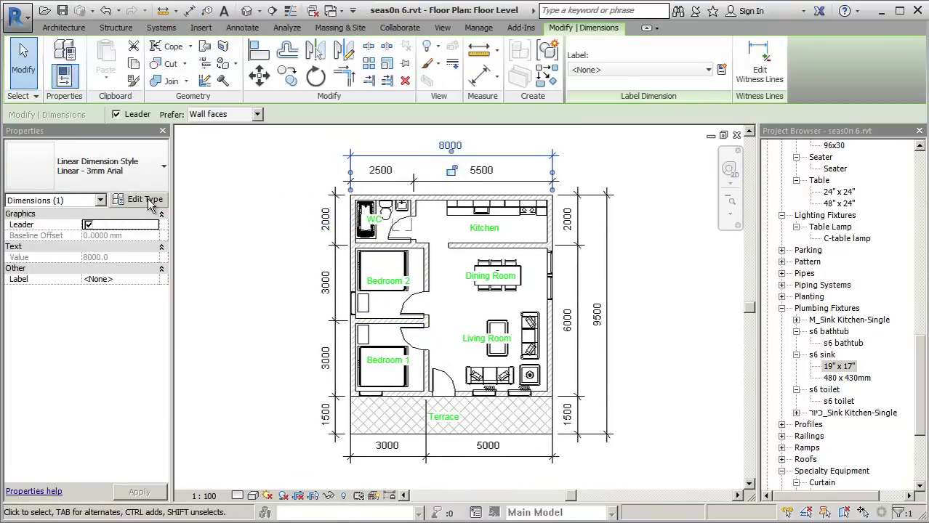
left_click(147, 201)
left_click(488, 421)
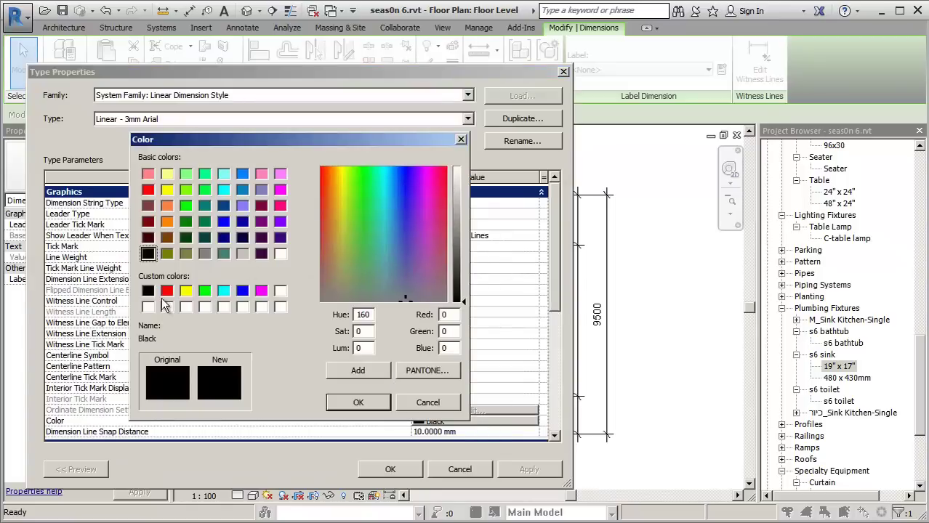
left_click(166, 292)
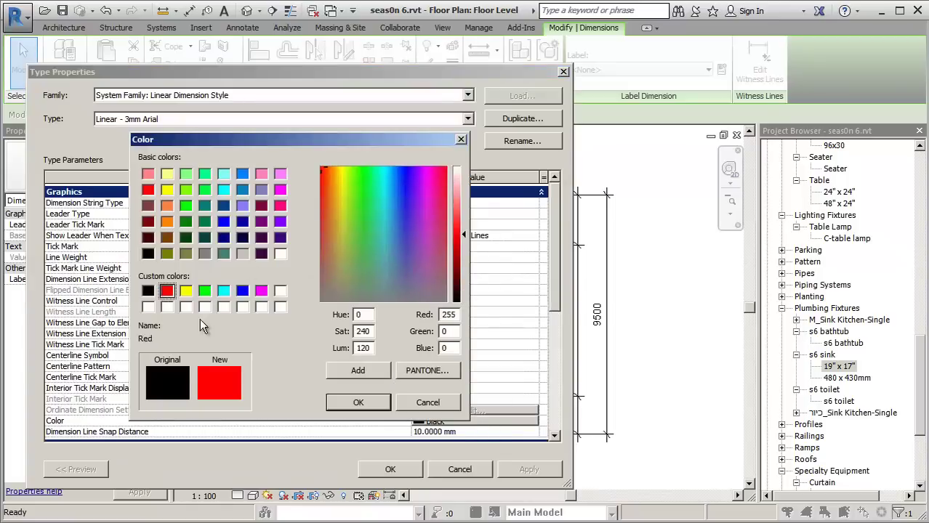
left_click(359, 403)
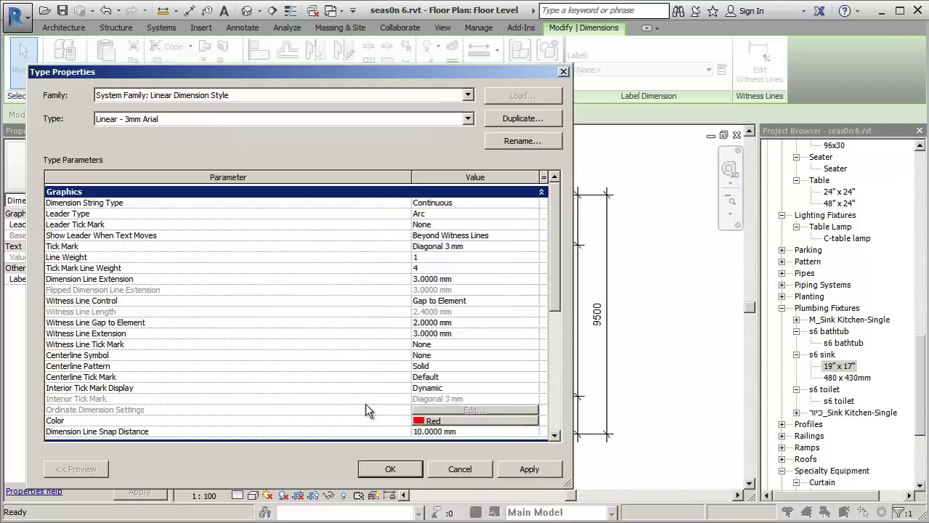
left_click(519, 472)
left_click(382, 470)
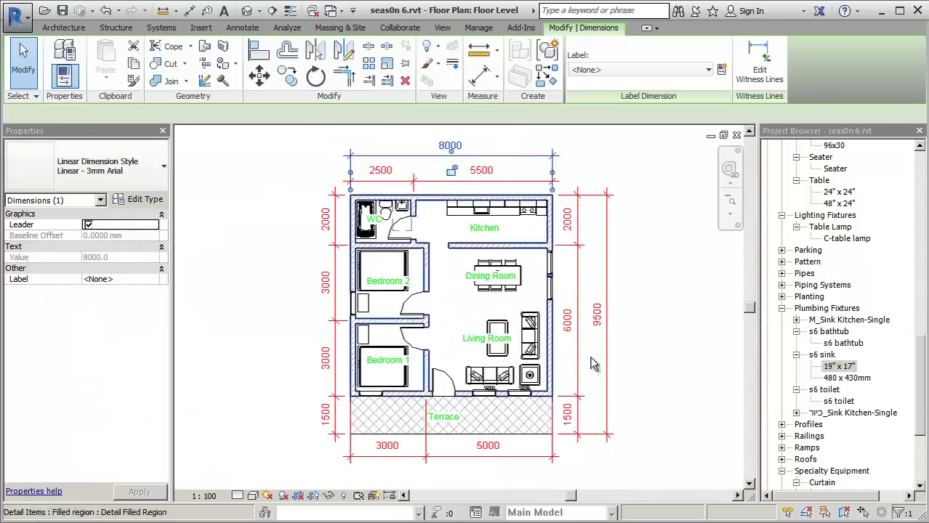
- Deselect the dimension and save the project
left_click(653, 301)
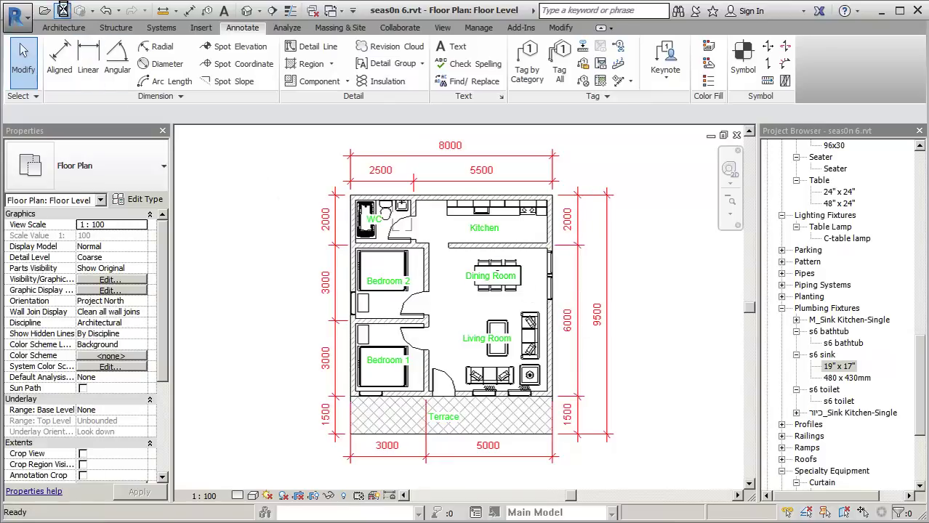
left_click(63, 9)
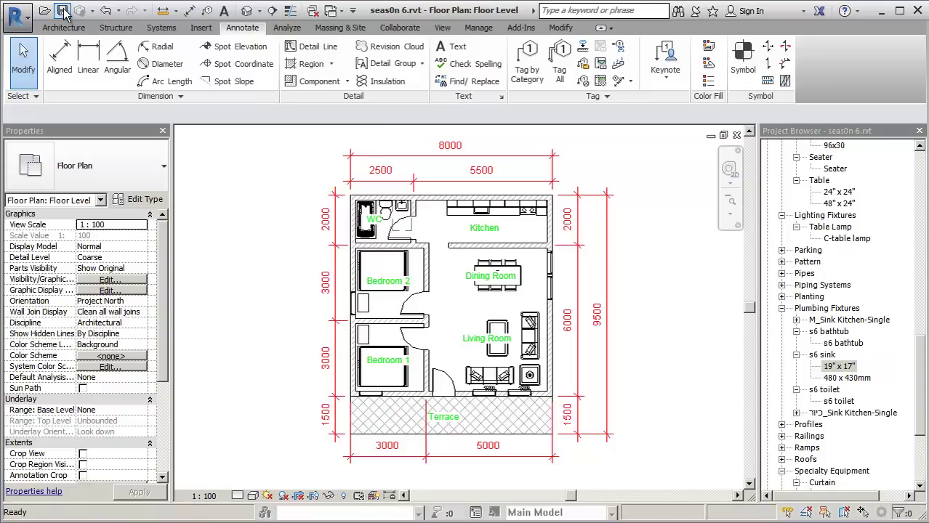